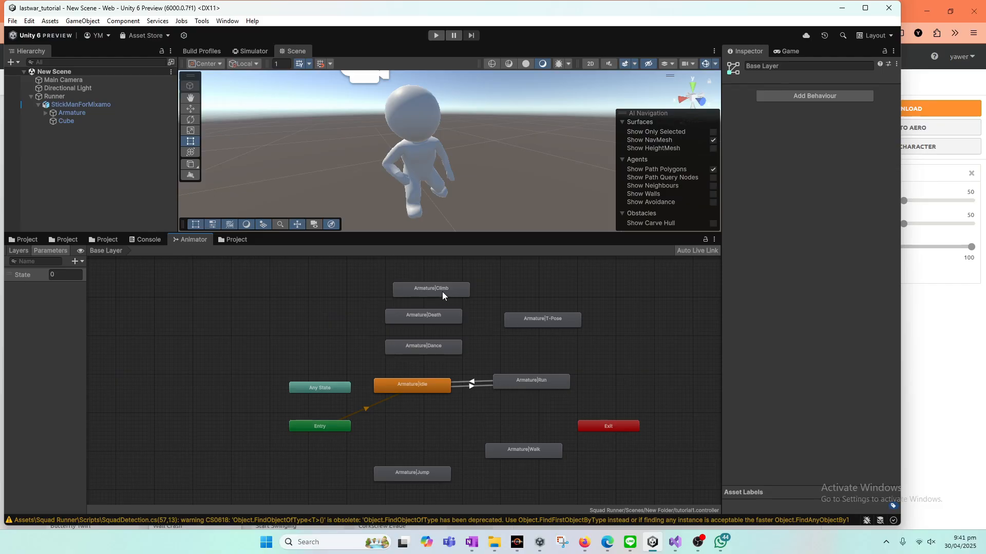
# Step: Review the Armature|Climb state's motion and the rig animation type of both Climbing Ladder models
pyautogui.click(442, 291)
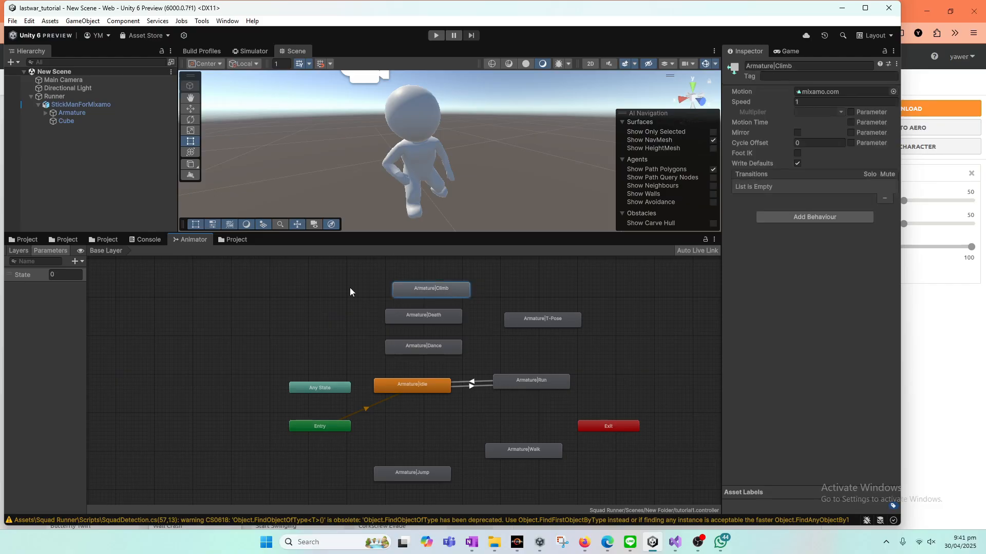
pyautogui.click(236, 240)
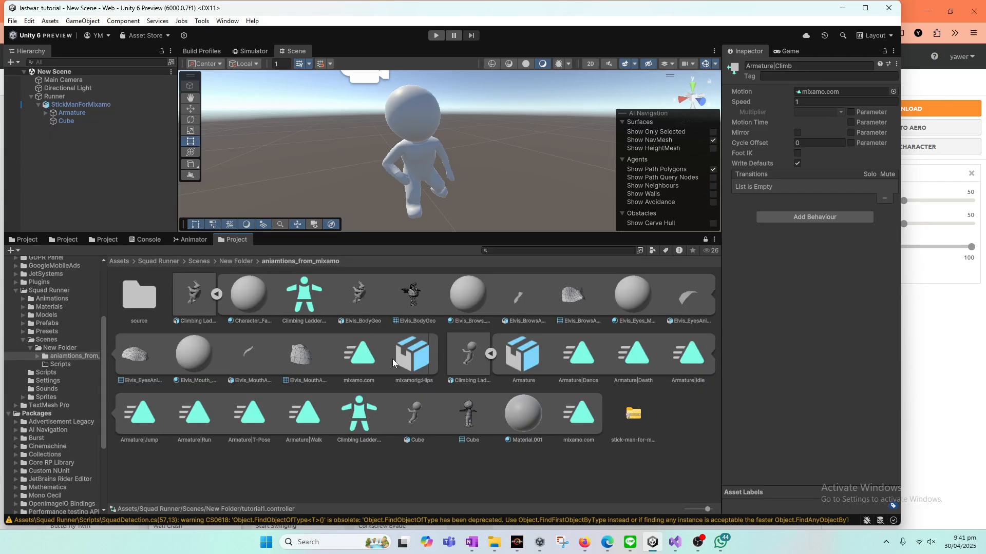
pyautogui.click(412, 461)
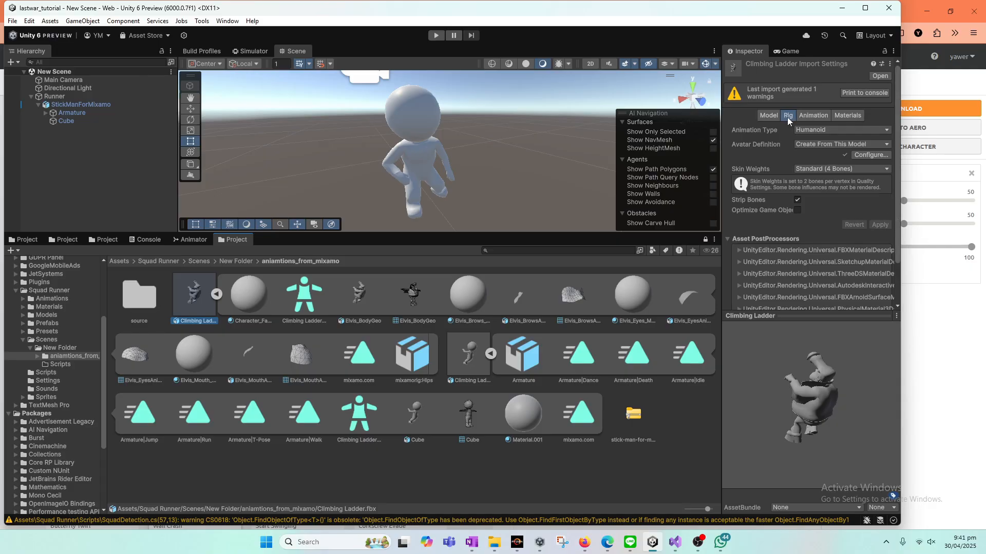
pyautogui.click(816, 130)
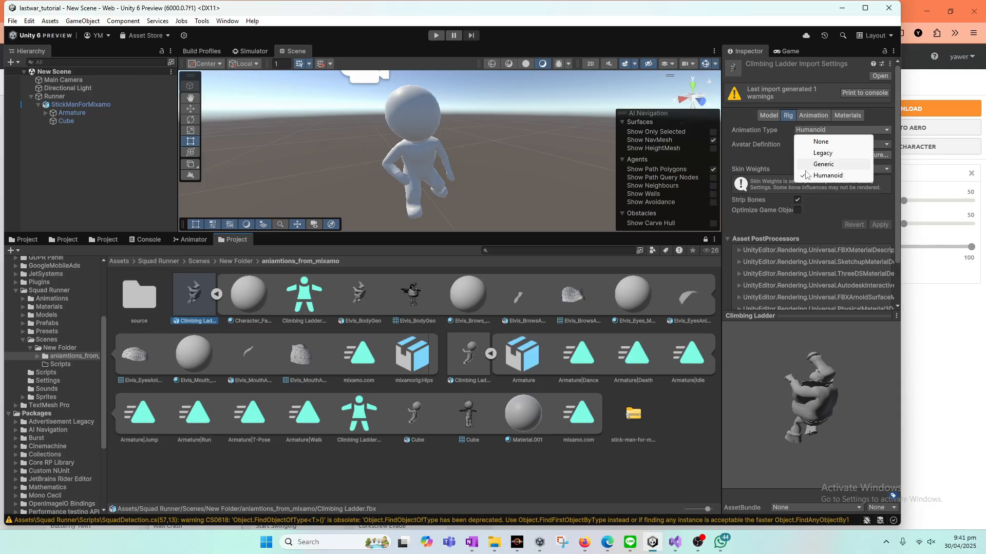
pyautogui.click(466, 361)
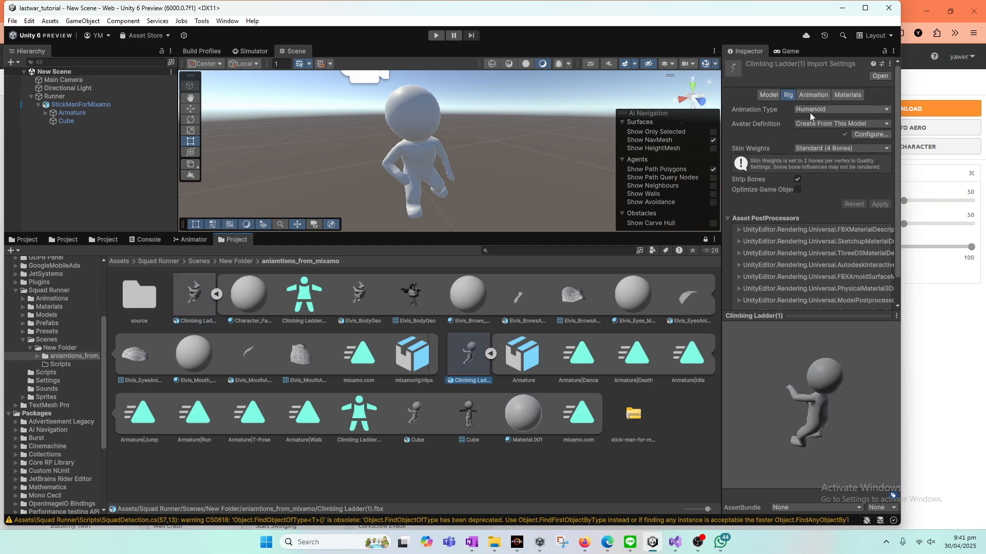
pyautogui.click(205, 302)
pyautogui.click(816, 130)
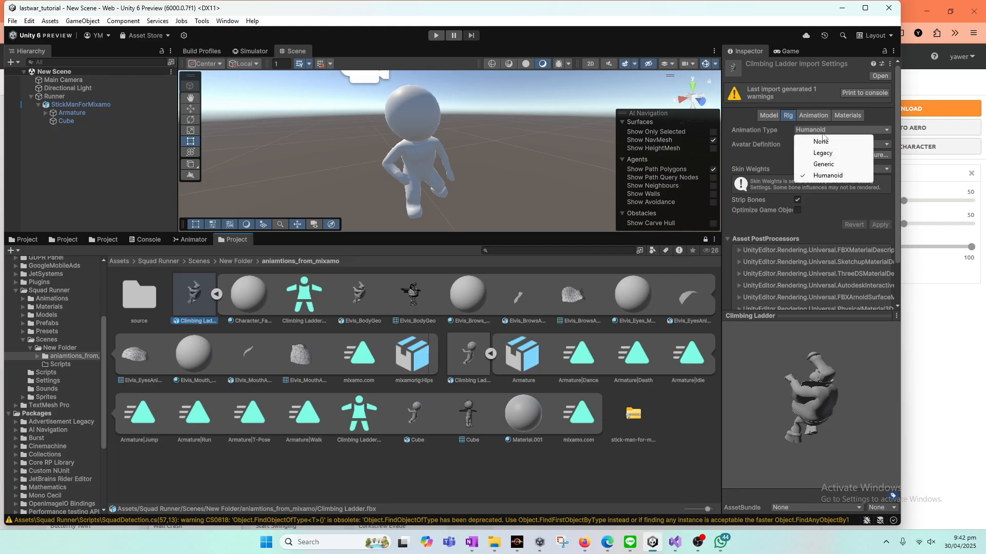
pyautogui.click(847, 169)
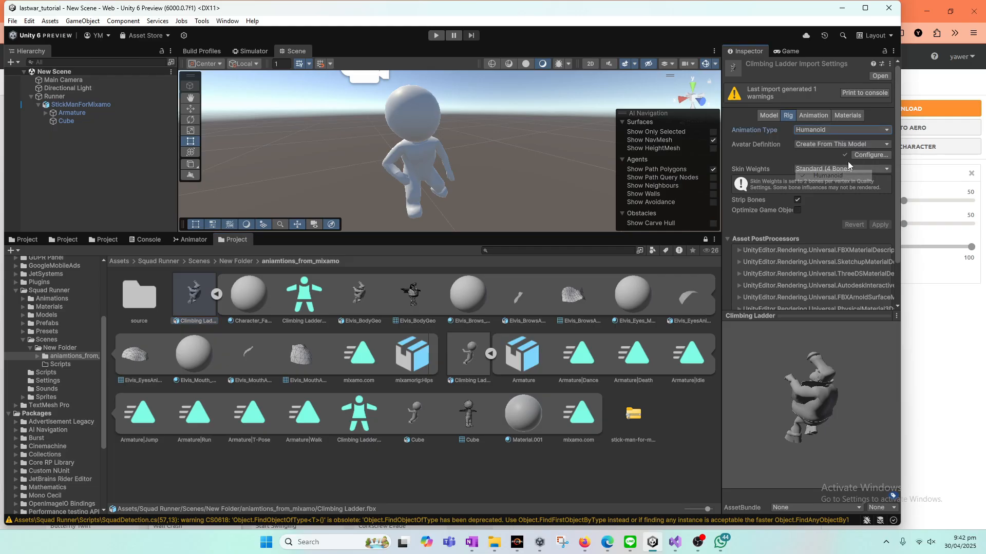
pyautogui.click(881, 225)
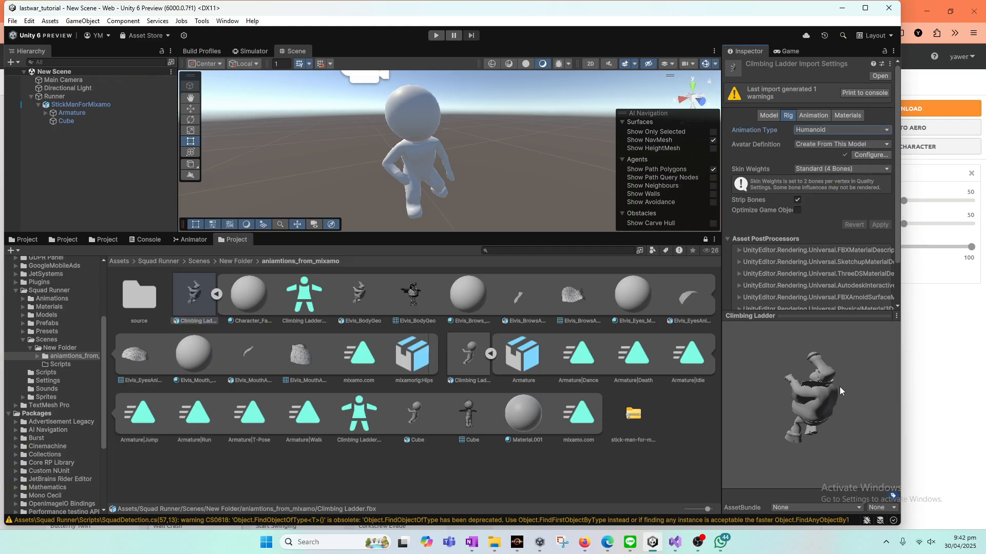
# Step: Show the animator state graph, run the scene in play mode and bring up the game view
pyautogui.click(190, 240)
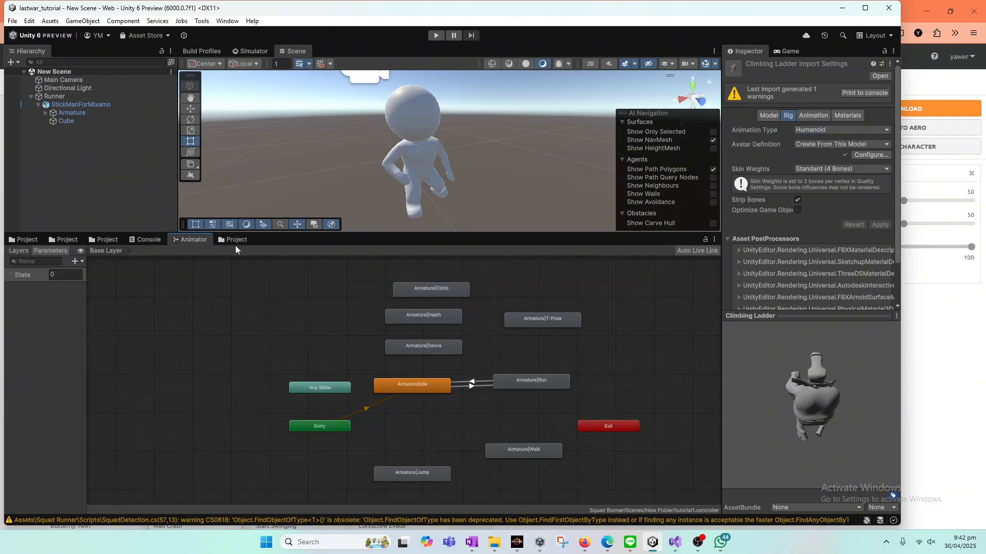
pyautogui.click(435, 36)
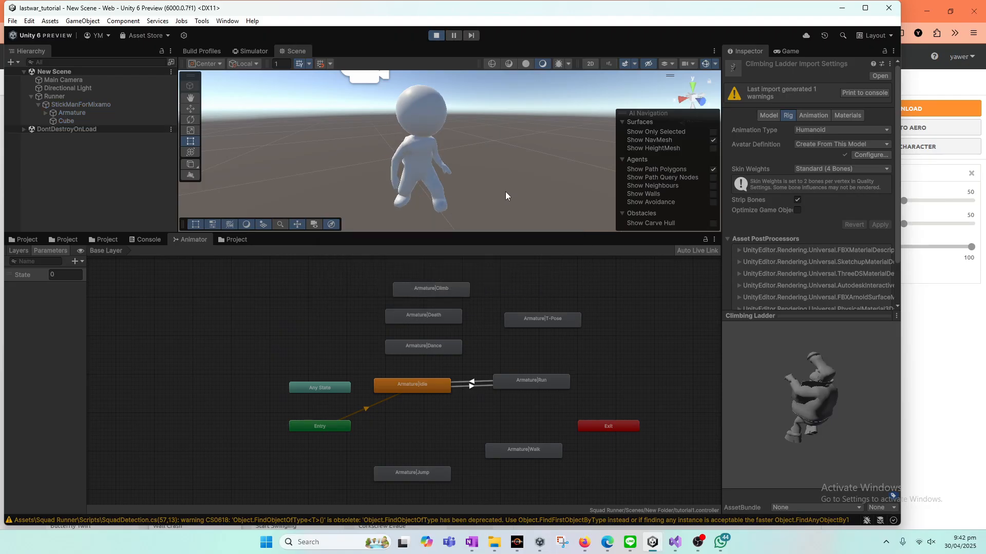
pyautogui.click(790, 51)
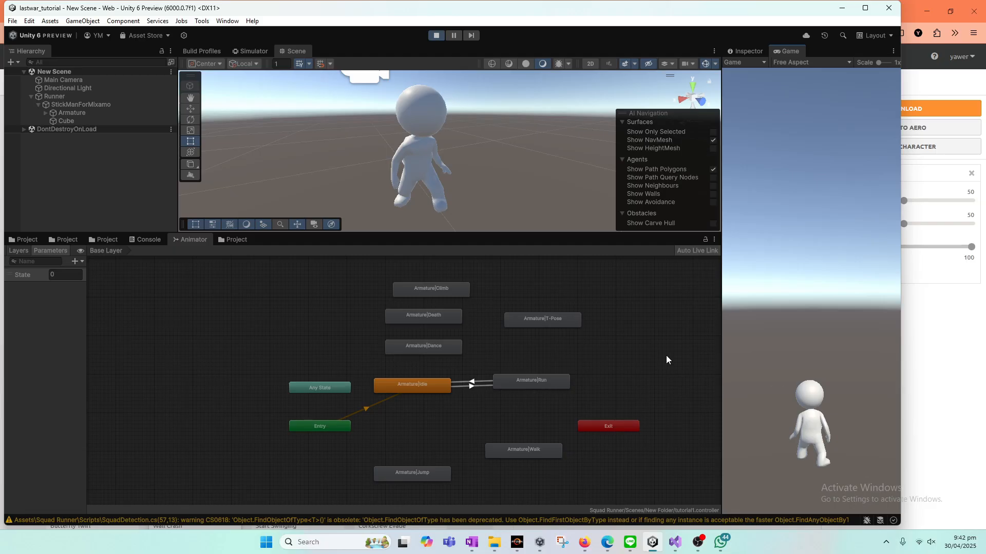
# Step: Check the Armature|Climb call in the Visual Studio script, then test the climb animation in Unity's running game and stop play mode
pyautogui.click(675, 543)
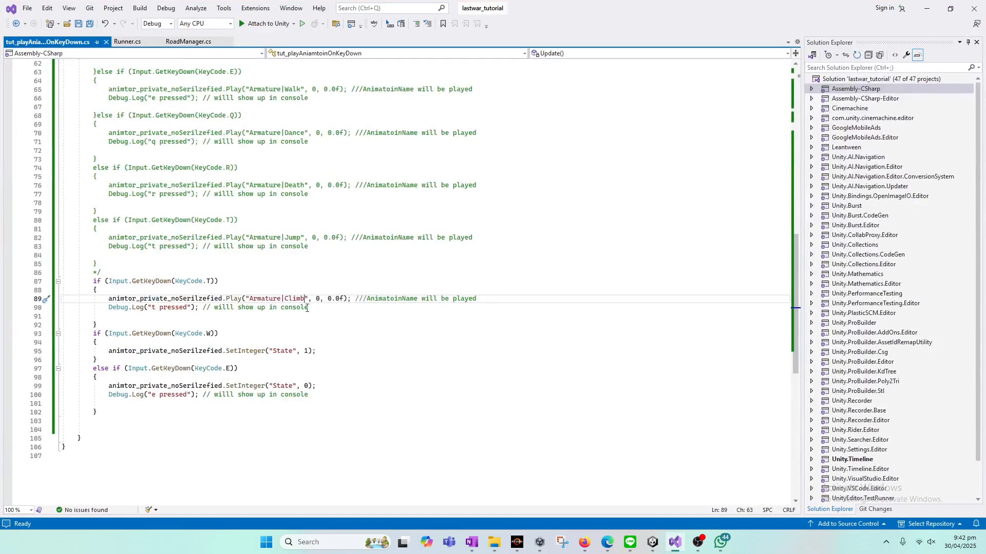
pyautogui.doubleClick(296, 299)
pyautogui.click(676, 543)
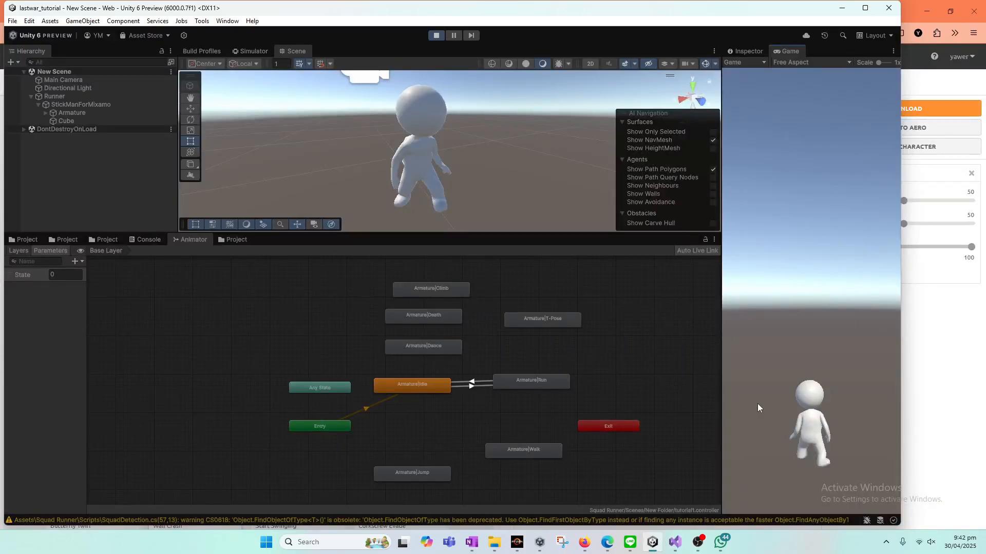
pyautogui.press('t')
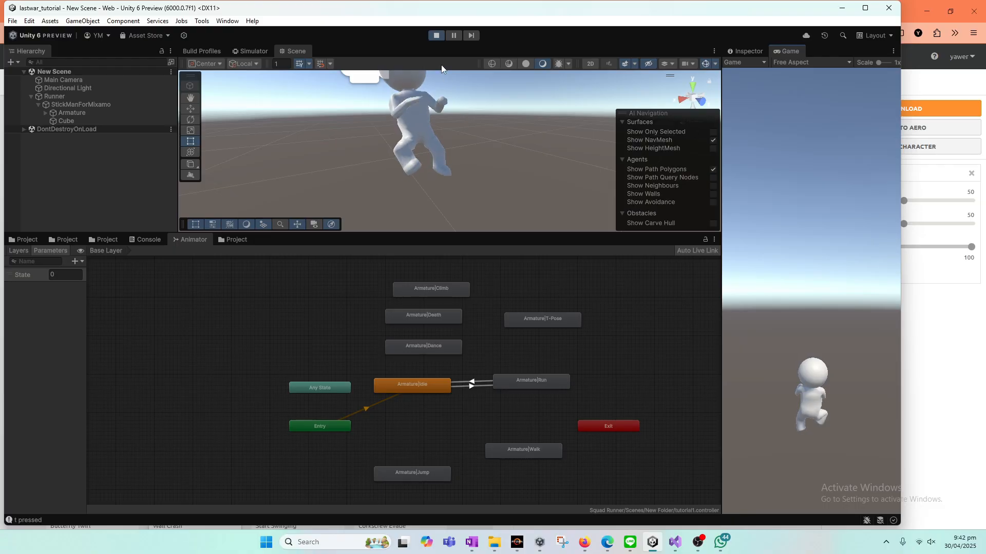
pyautogui.click(435, 35)
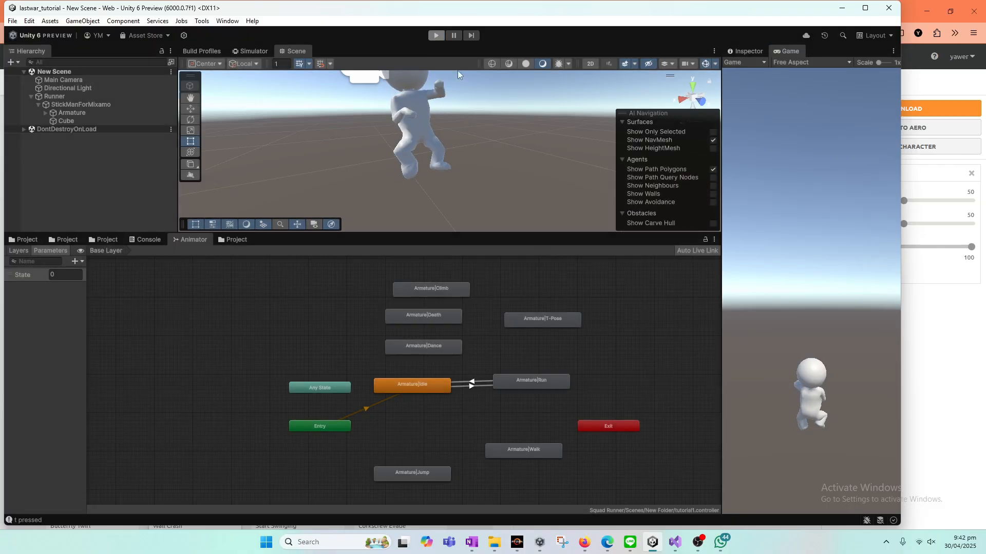
# Step: Switch to OneNote and review the planned transitions from Run to climbing and gliding
pyautogui.click(477, 545)
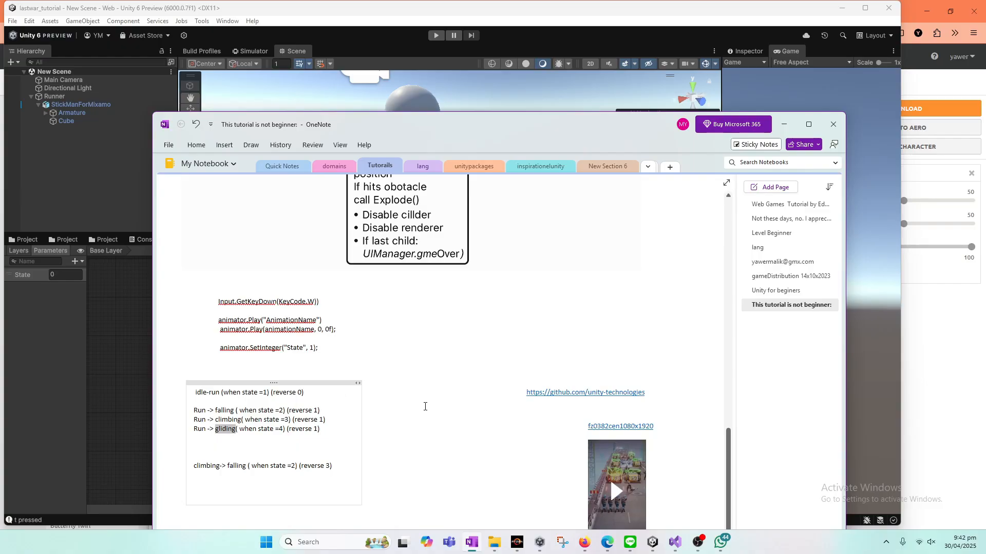
pyautogui.doubleClick(226, 421)
pyautogui.doubleClick(236, 431)
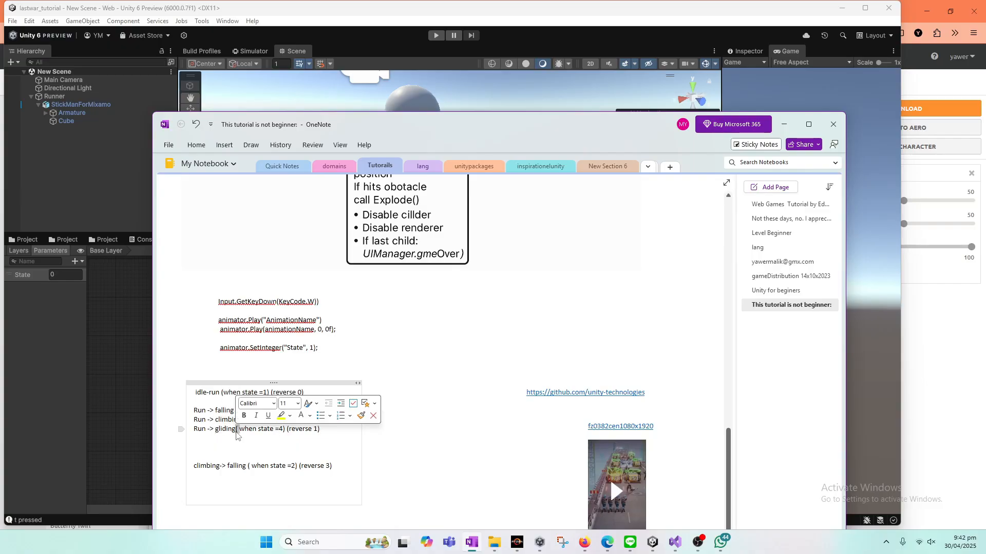
pyautogui.doubleClick(226, 429)
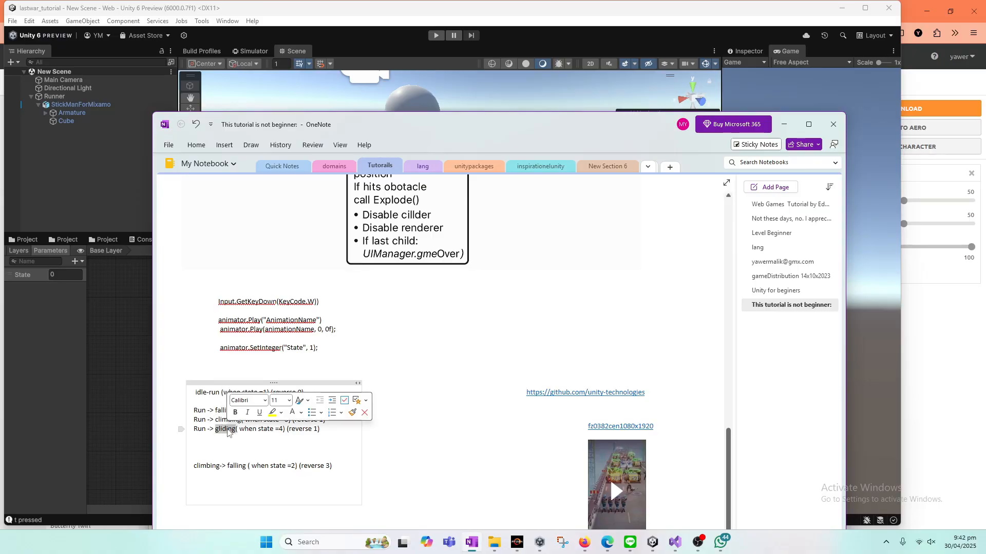
# Step: Switch to Mixamo in Firefox and download the Falling Idle animation as FBX Binary with skin at 30 frames per second
pyautogui.click(584, 542)
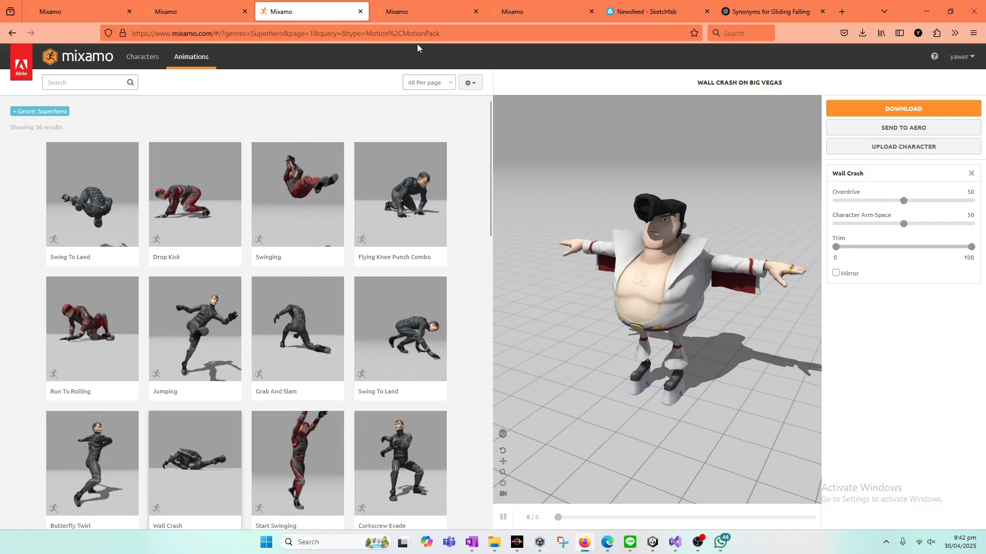
pyautogui.click(452, 10)
pyautogui.click(506, 4)
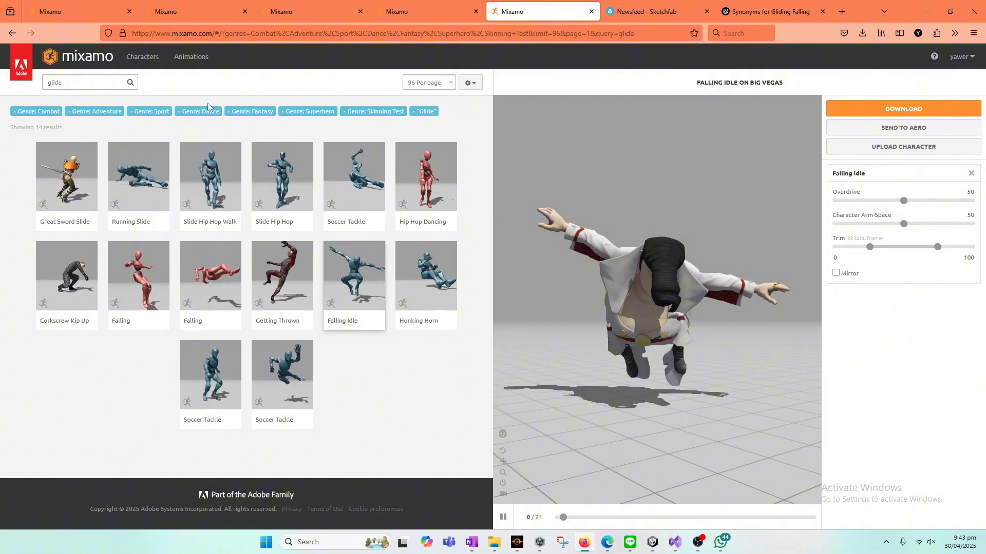
pyautogui.moveTo(347, 326)
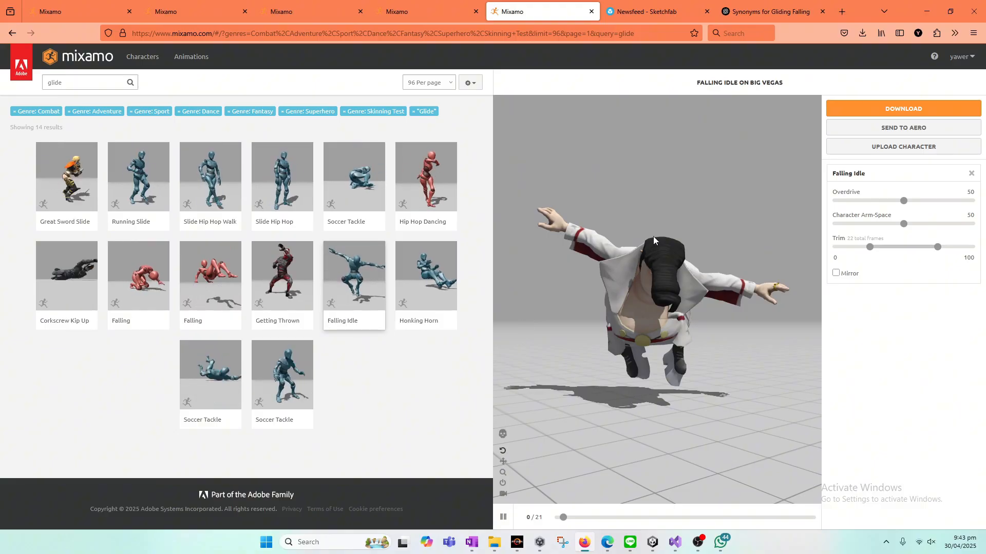
pyautogui.click(880, 108)
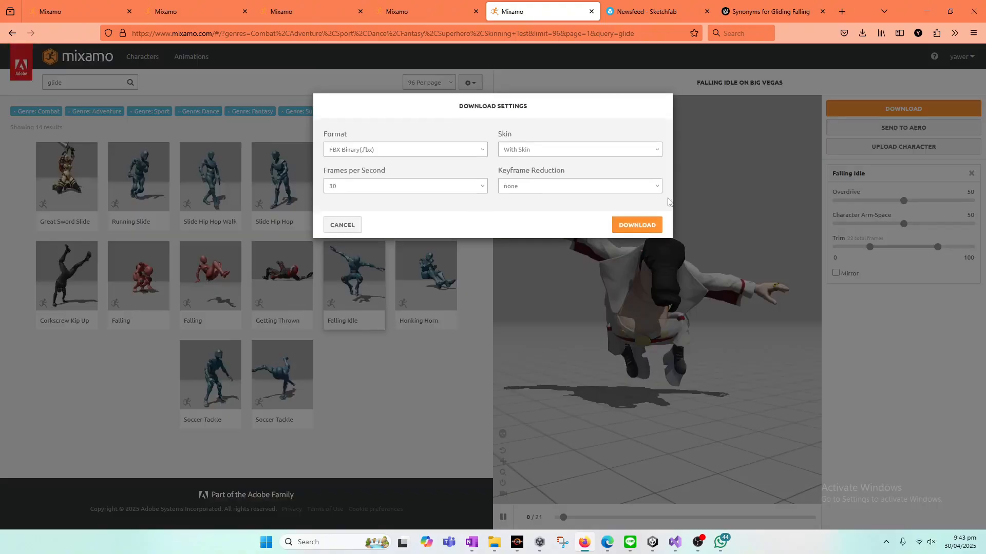
pyautogui.click(638, 228)
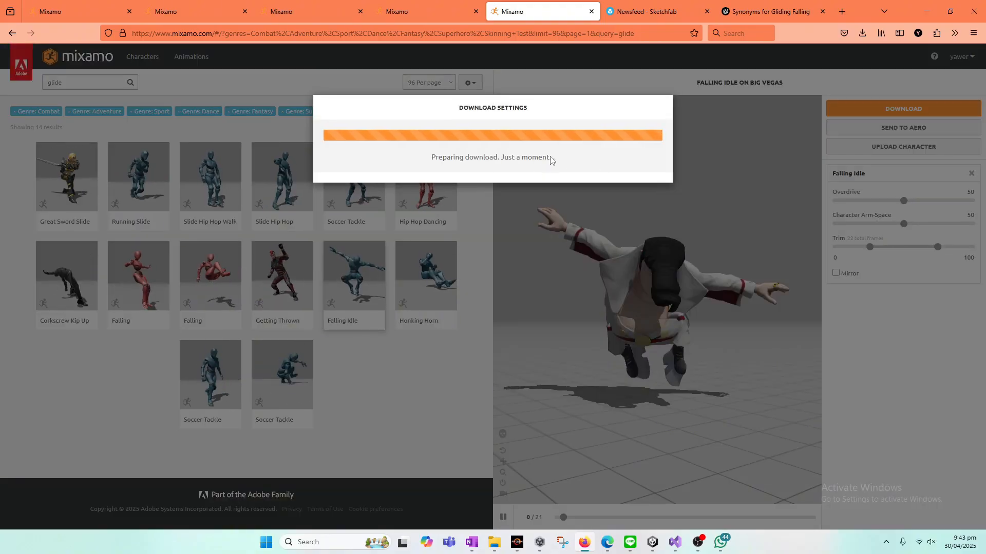
# Step: Look through the open Mixamo pages for the remaining falling animation, consulting the transition list in OneNote
pyautogui.click(438, 5)
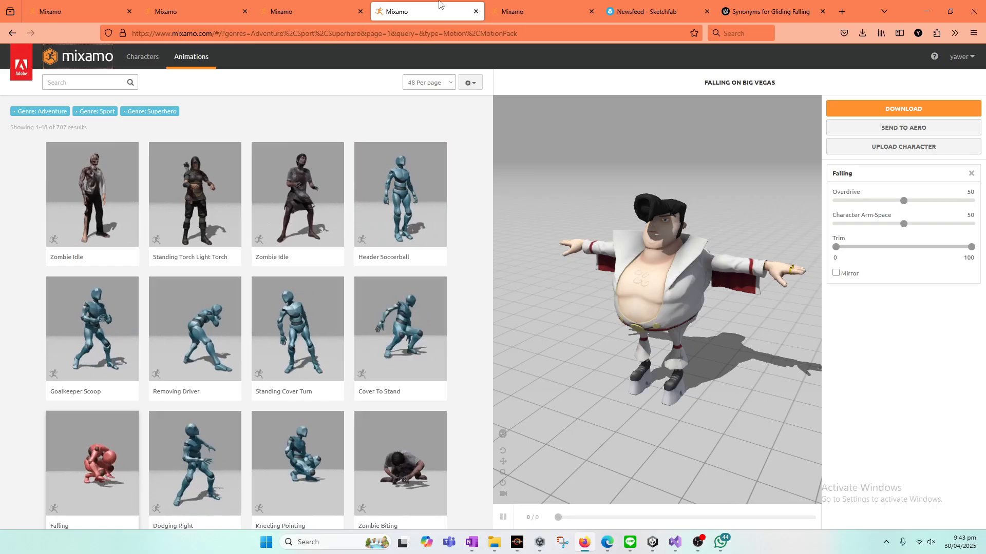
pyautogui.click(475, 548)
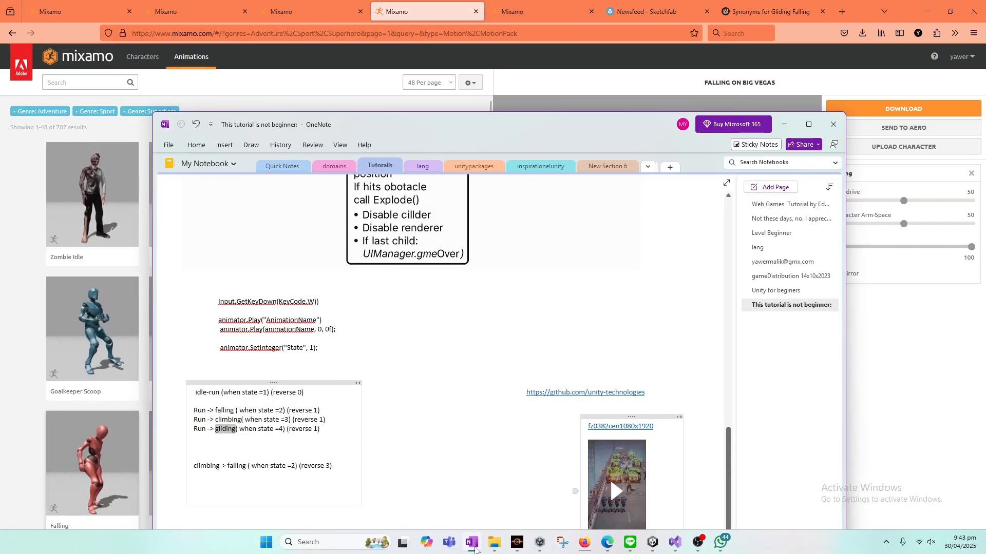
pyautogui.click(3, 324)
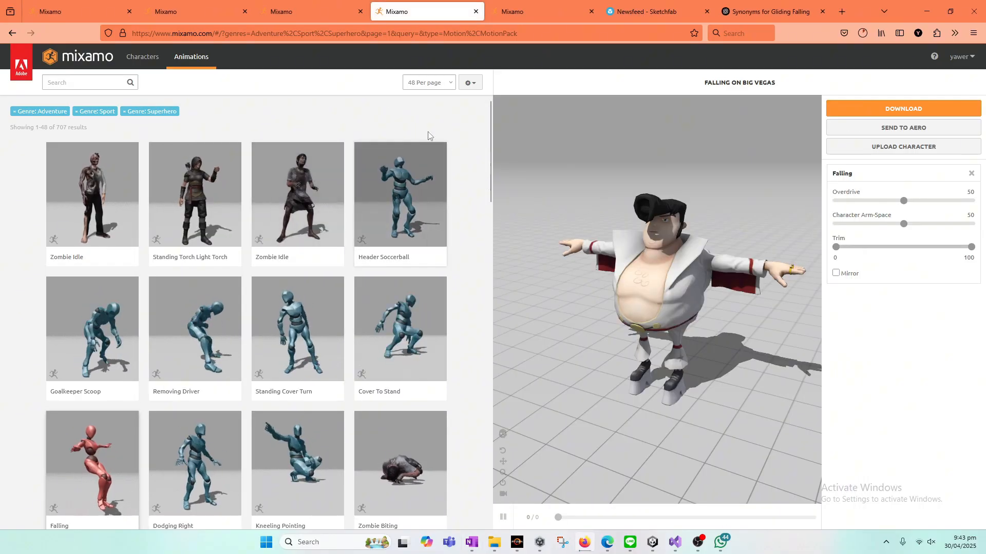
pyautogui.click(303, 11)
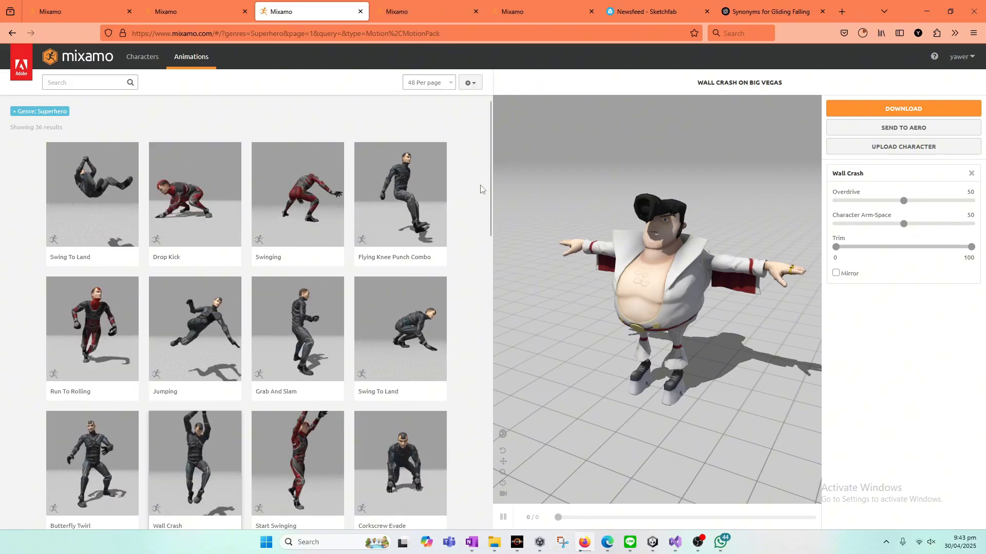
pyautogui.moveTo(490, 174); pyautogui.dragTo(497, 228)
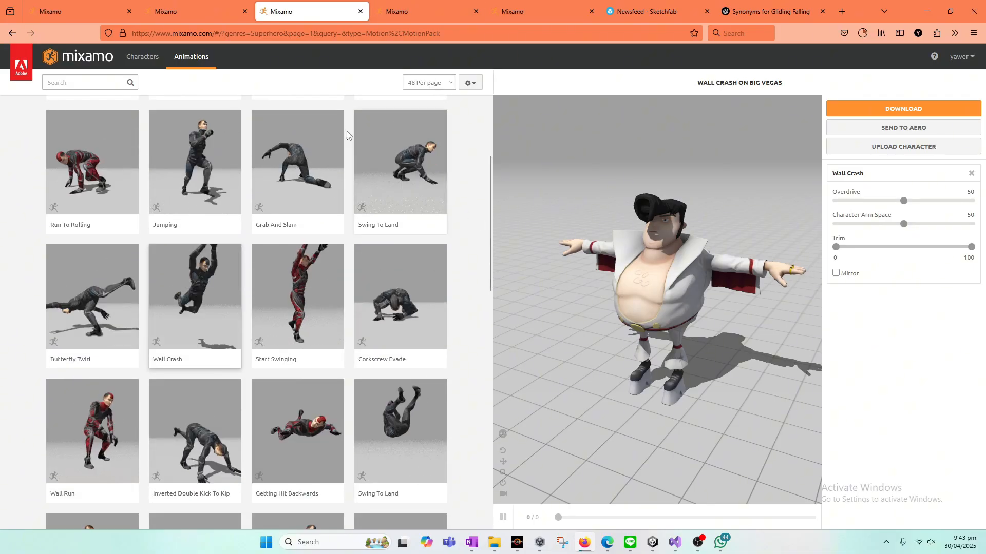
pyautogui.click(206, 11)
pyautogui.click(291, 5)
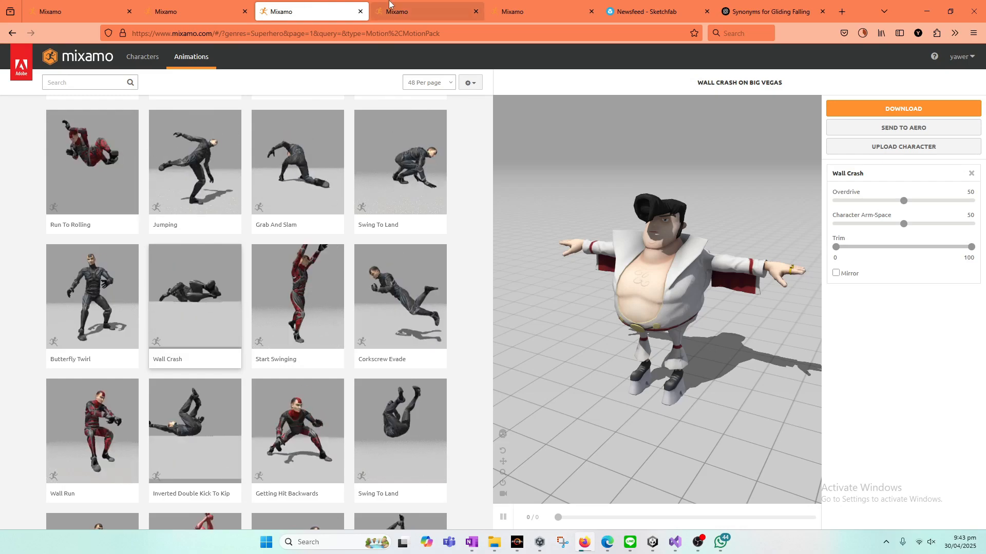
# Step: Download the Falling animation on Big Vegas from Mixamo as FBX Binary with skin at 30 frames per second
pyautogui.click(423, 4)
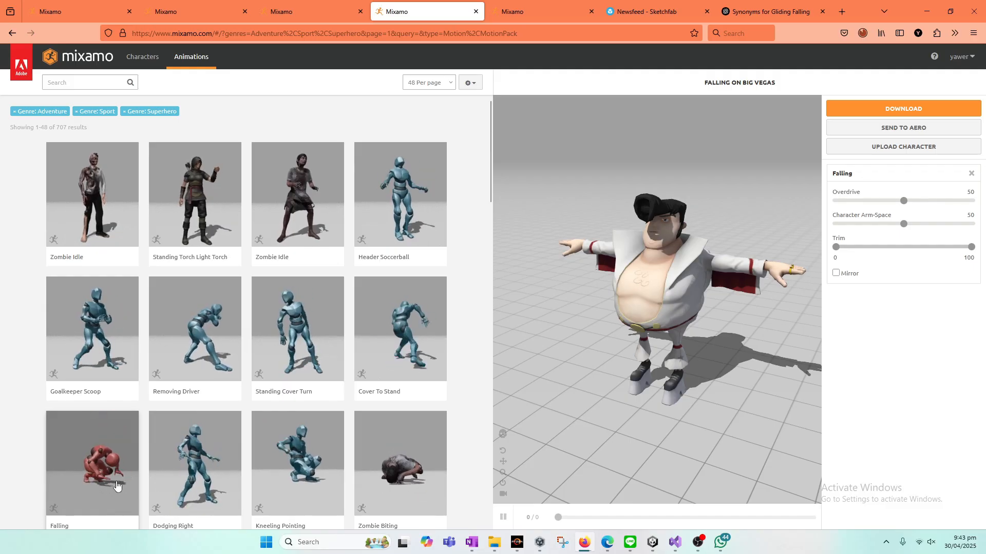
pyautogui.click(874, 109)
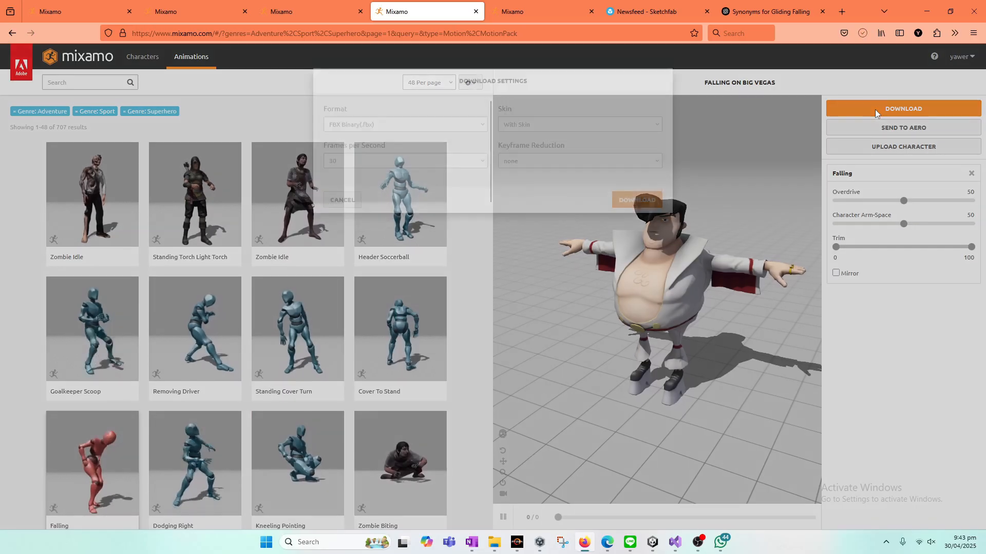
pyautogui.click(637, 226)
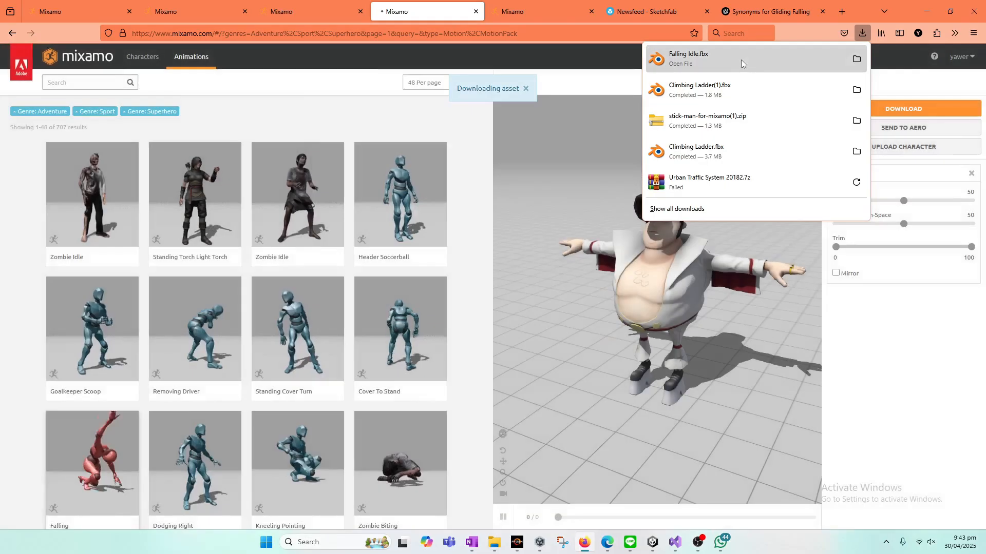
# Step: Copy the downloaded Falling Idle file from its download folder and switch back to Unity
pyautogui.click(855, 57)
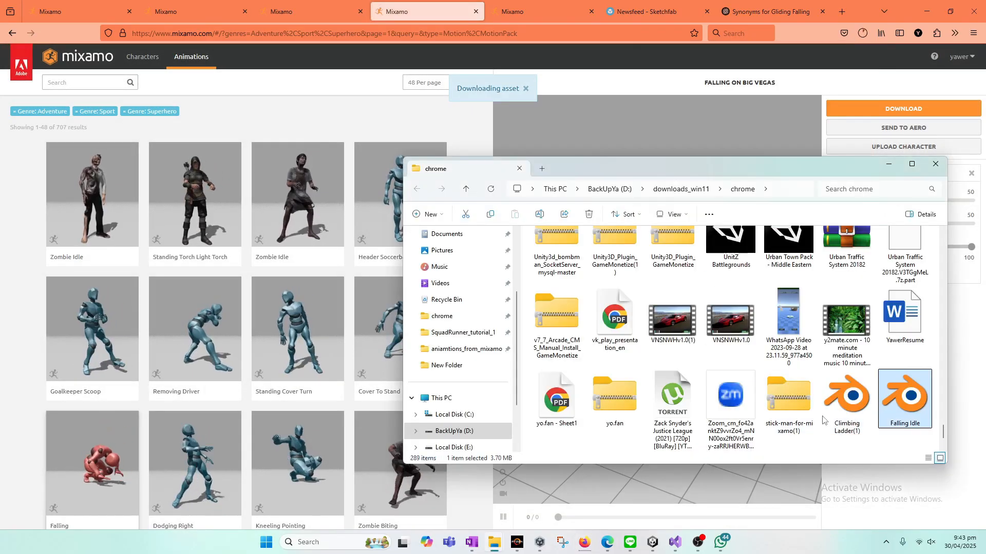
pyautogui.rightClick(900, 410)
pyautogui.click(790, 420)
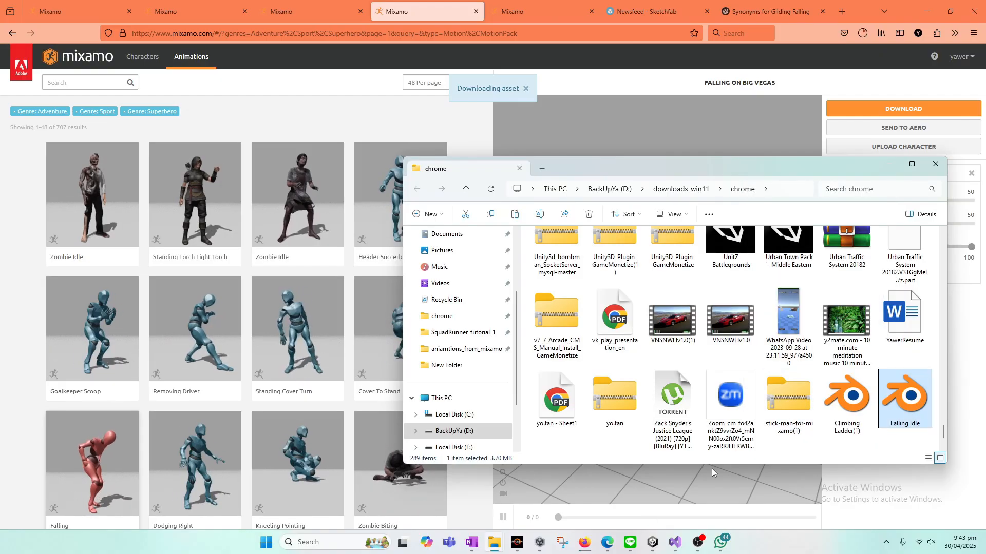
pyautogui.click(651, 542)
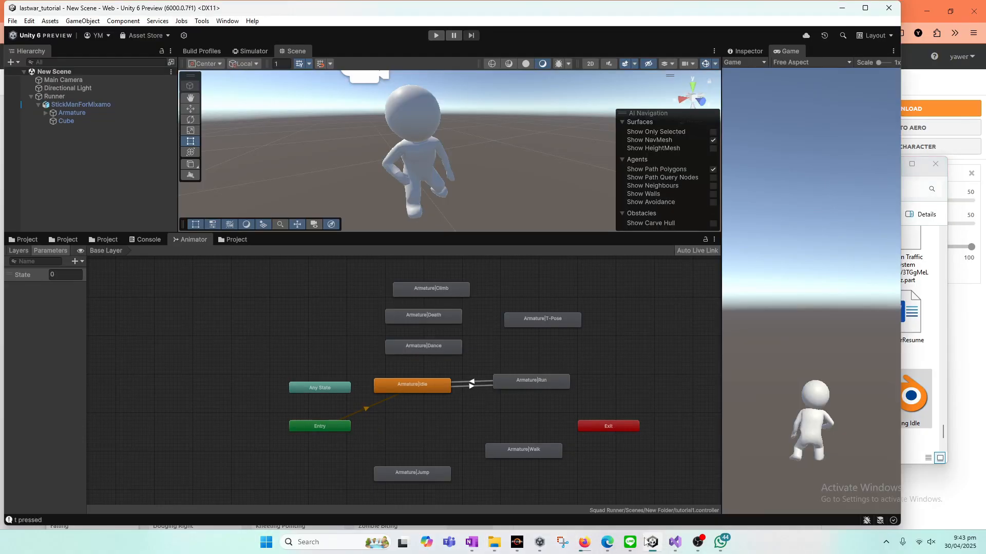
# Step: Paste the copied Falling Idle file into the project's aniamtions_from_mixamo folder on disk and return to Unity to import it
pyautogui.click(244, 244)
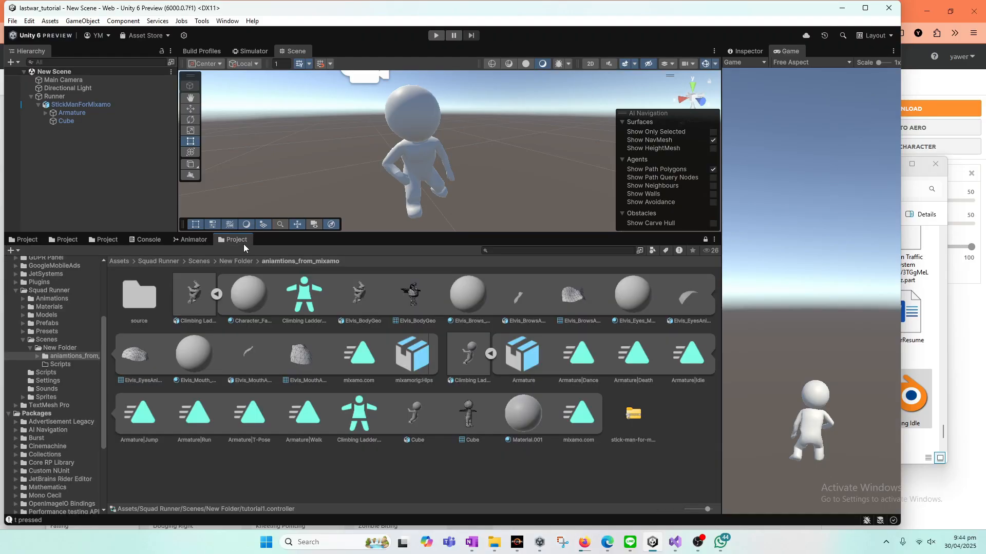
pyautogui.click(105, 239)
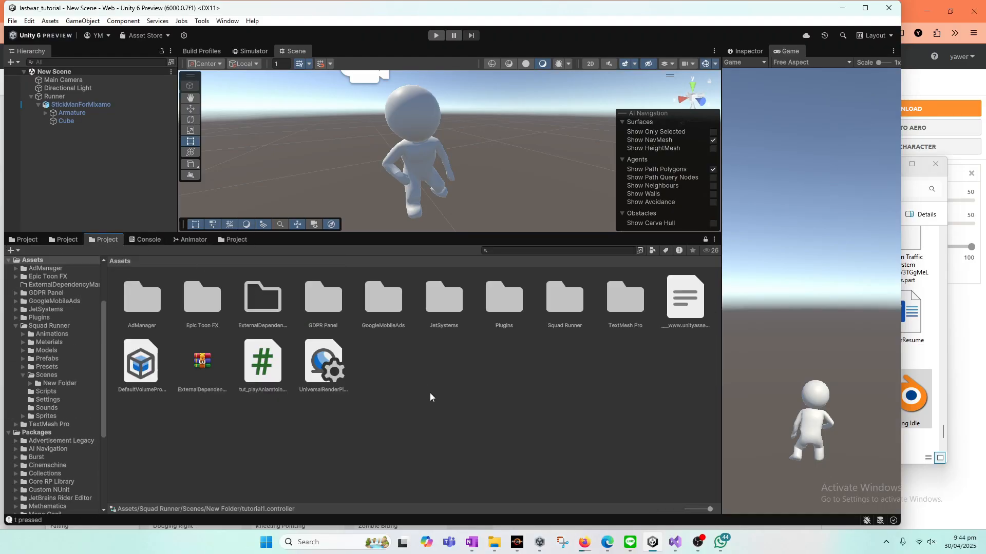
pyautogui.click(233, 239)
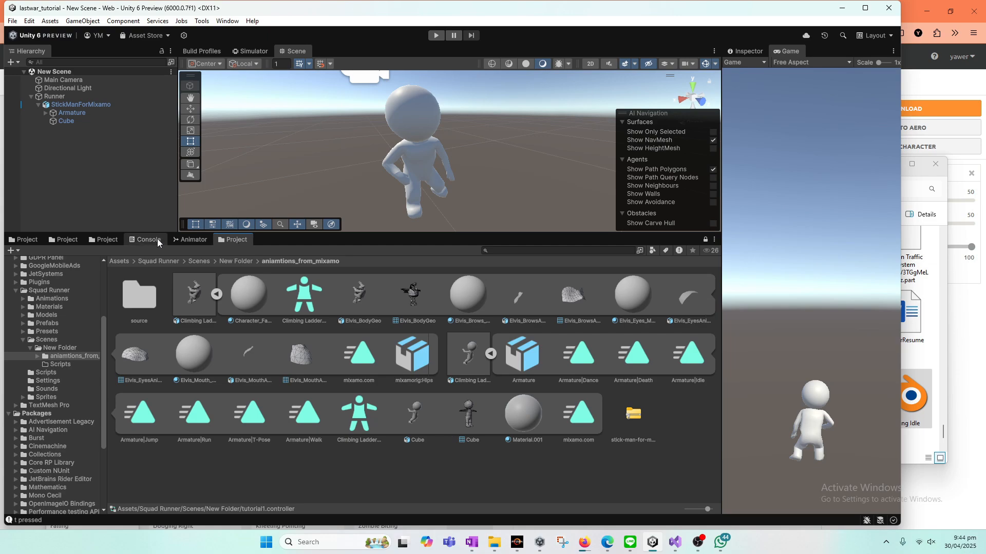
pyautogui.rightClick(401, 488)
pyautogui.click(465, 196)
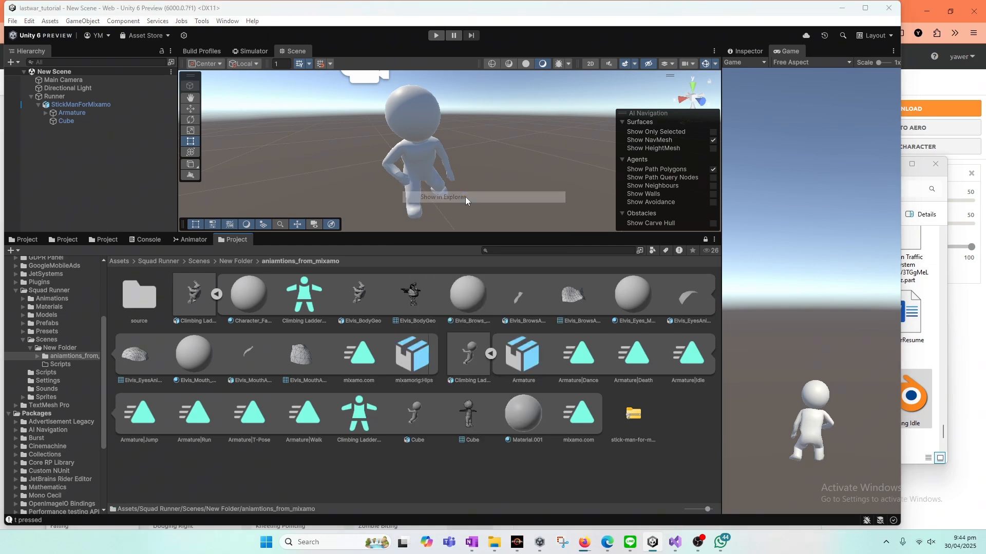
pyautogui.doubleClick(427, 271)
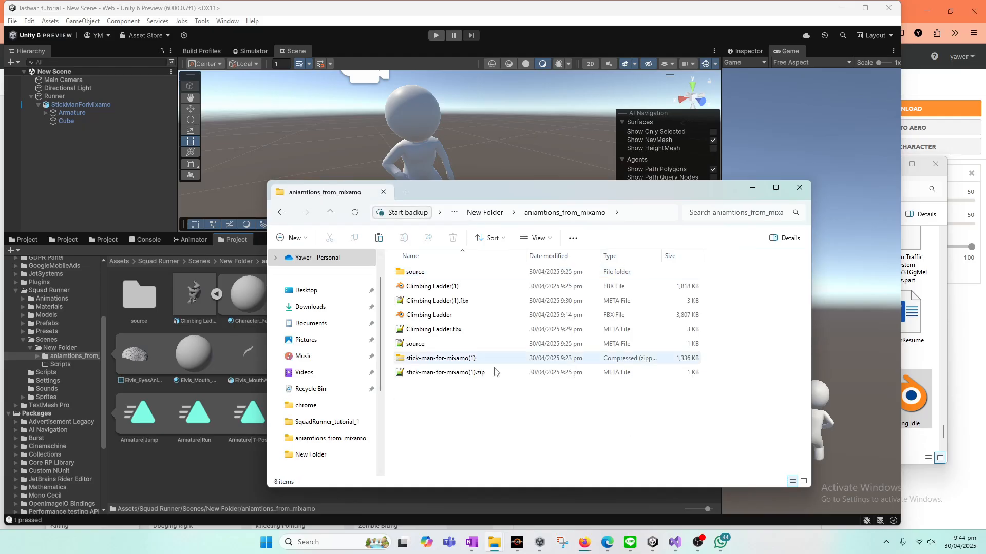
pyautogui.rightClick(456, 412)
pyautogui.click(470, 419)
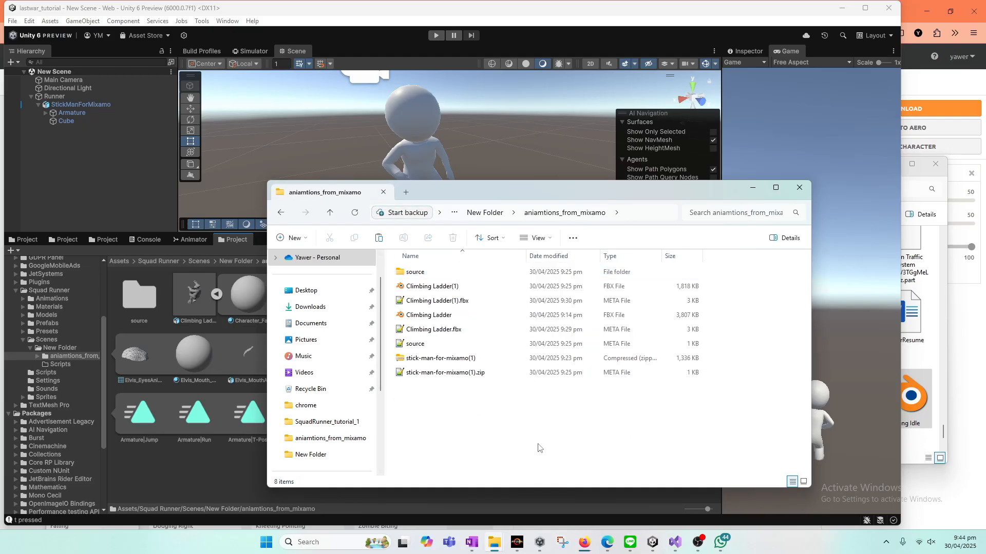
pyautogui.click(454, 430)
pyautogui.click(170, 490)
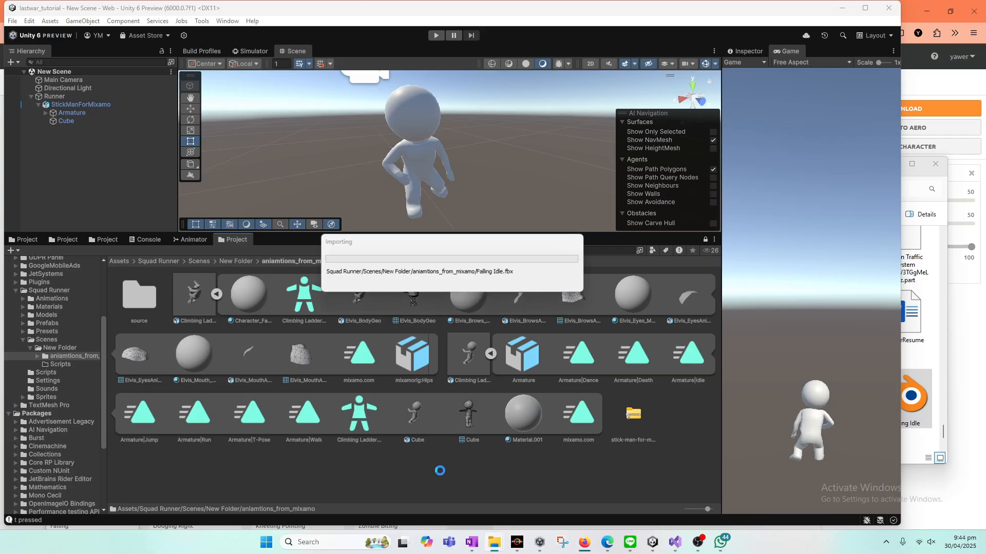
# Step: Inspect the imported Falling Idle model's import settings and preview its mixamo.com animation clip
pyautogui.click(655, 413)
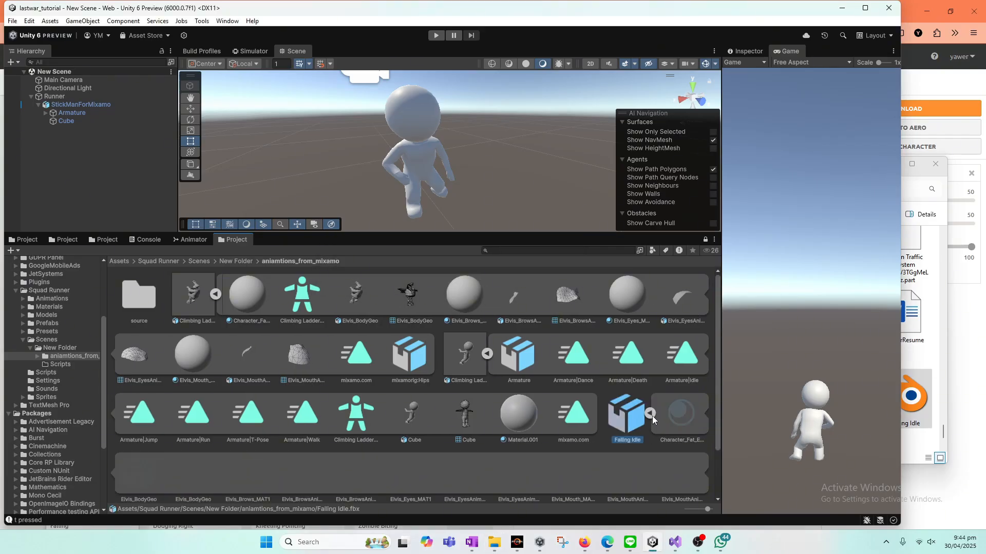
pyautogui.moveTo(717, 424); pyautogui.dragTo(727, 501)
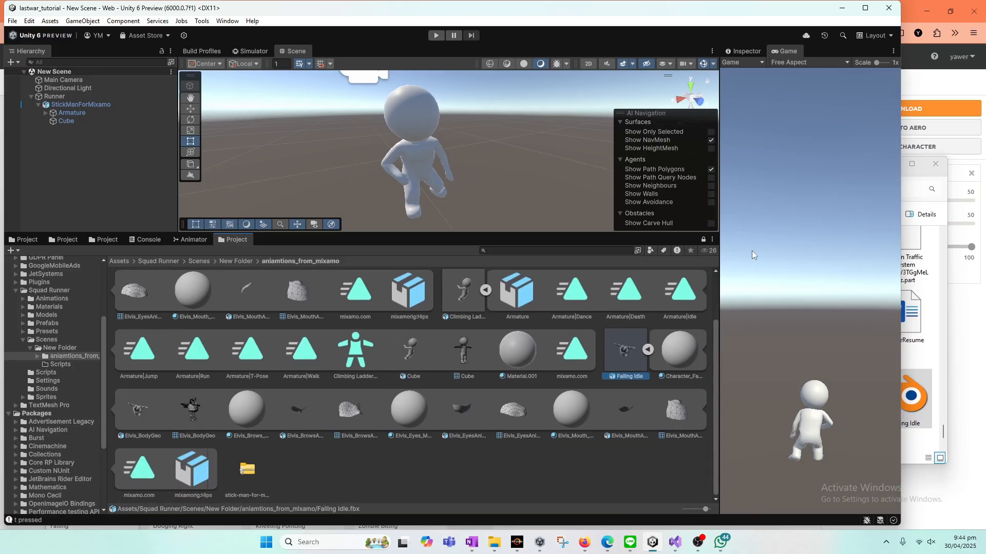
pyautogui.click(755, 52)
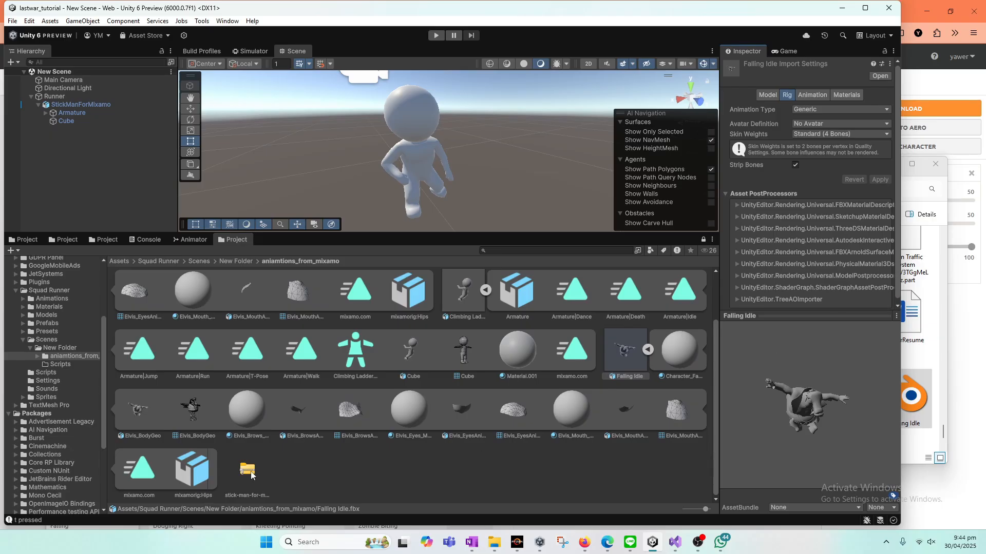
pyautogui.click(150, 471)
pyautogui.click(728, 327)
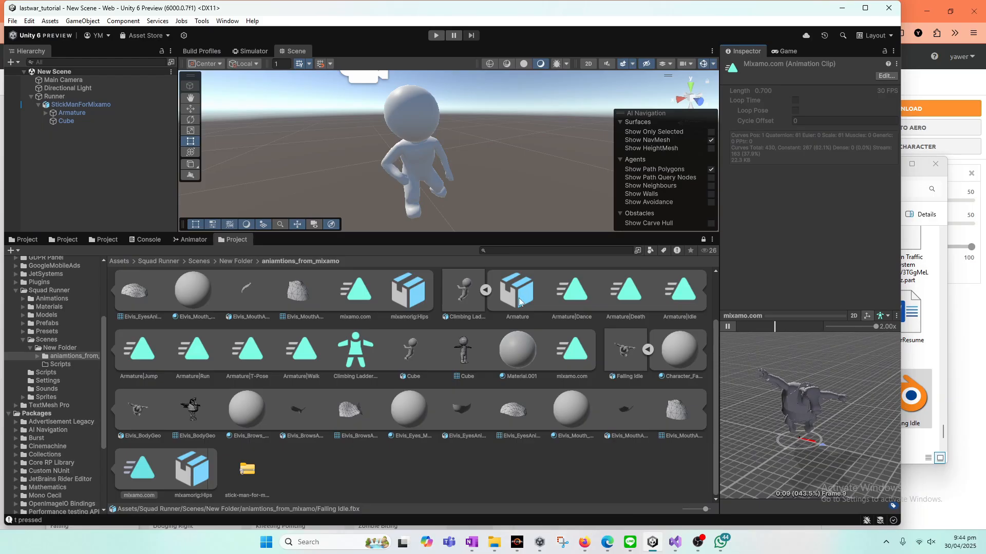
# Step: Set the Falling Idle model's rig animation type to Humanoid and apply it
pyautogui.click(632, 358)
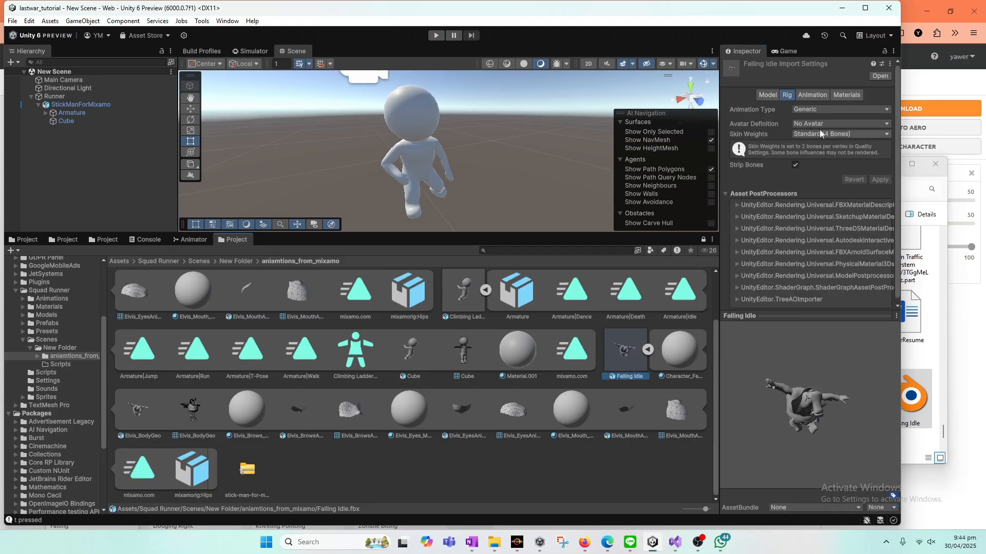
pyautogui.click(820, 109)
pyautogui.click(828, 156)
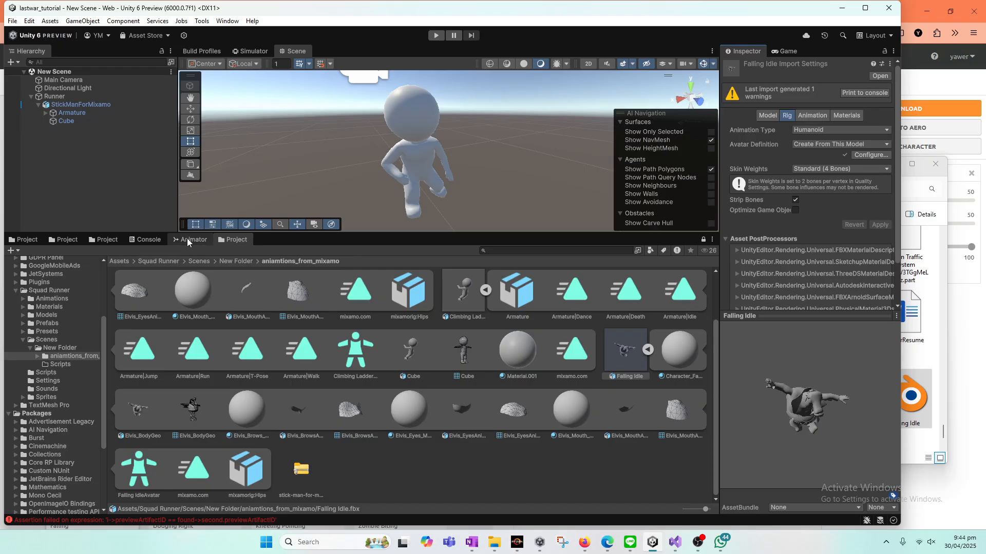
# Step: Dock the locked Project view showing aniamtions_from_mixamo beside the Scene view and show the Animator graph below it
pyautogui.moveTo(239, 238); pyautogui.dragTo(333, 52)
pyautogui.rightClick(334, 51)
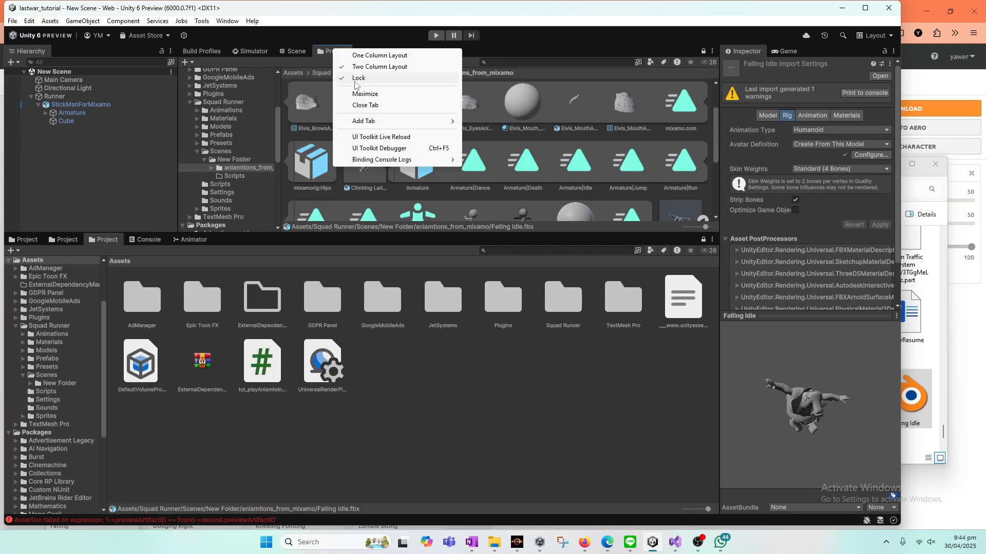
pyautogui.click(185, 240)
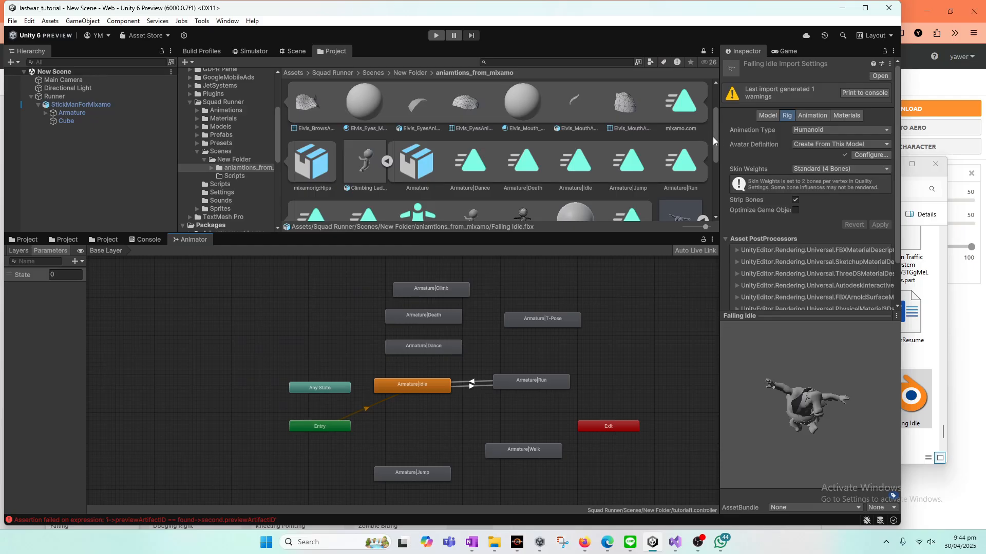
# Step: Add Falling Idle's mixamo.com clip to the Animator graph as a new state above Armature|T-Pose
pyautogui.moveTo(714, 140); pyautogui.dragTo(649, 214)
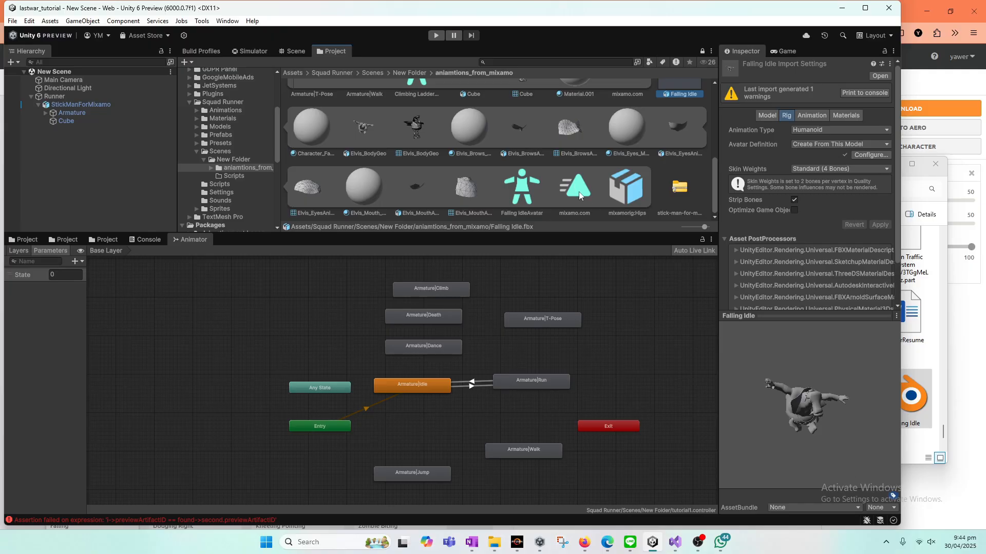
pyautogui.scroll(2, 616, 185)
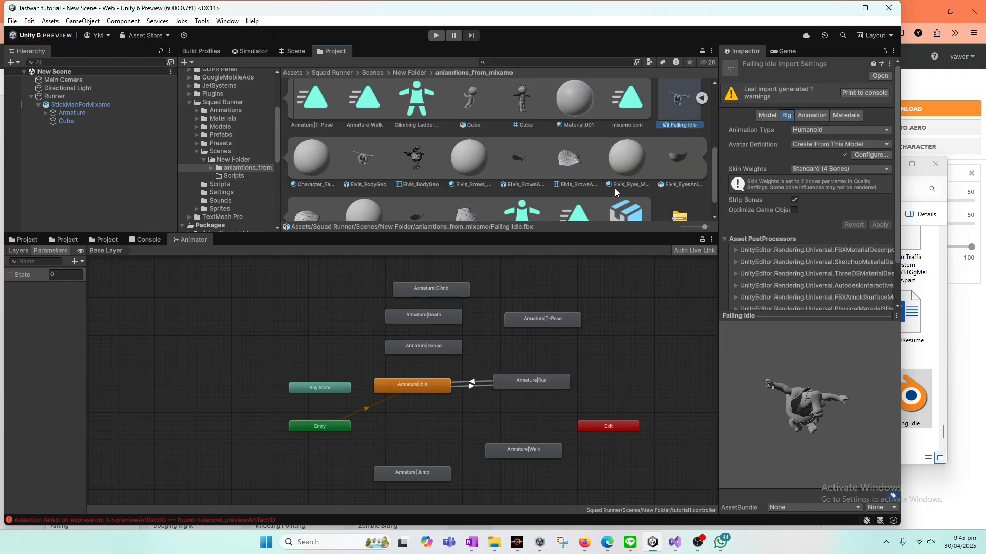
pyautogui.scroll(-1, 601, 189)
pyautogui.moveTo(588, 190); pyautogui.dragTo(523, 279)
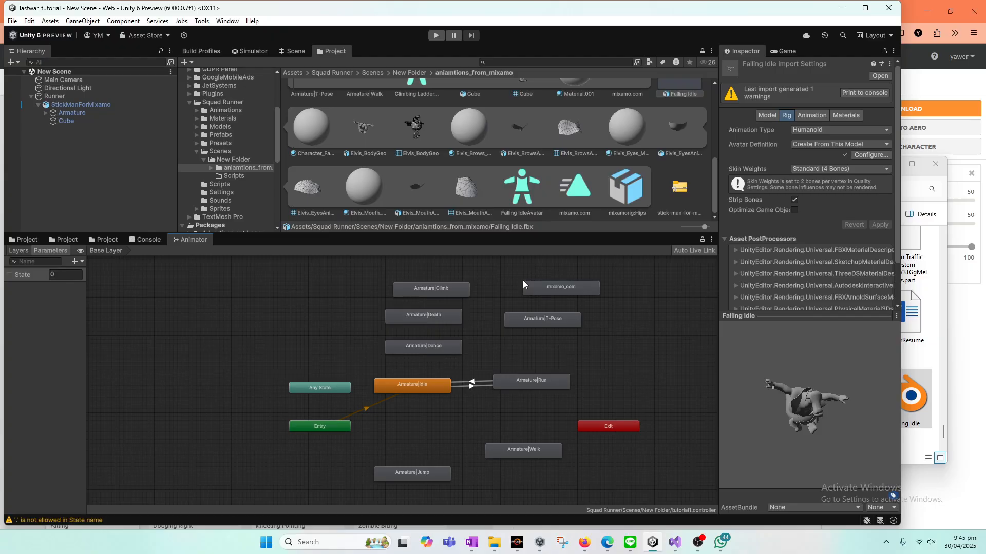
# Step: Rename the new mixamo_com state to glide
pyautogui.click(568, 291)
pyautogui.click(770, 66)
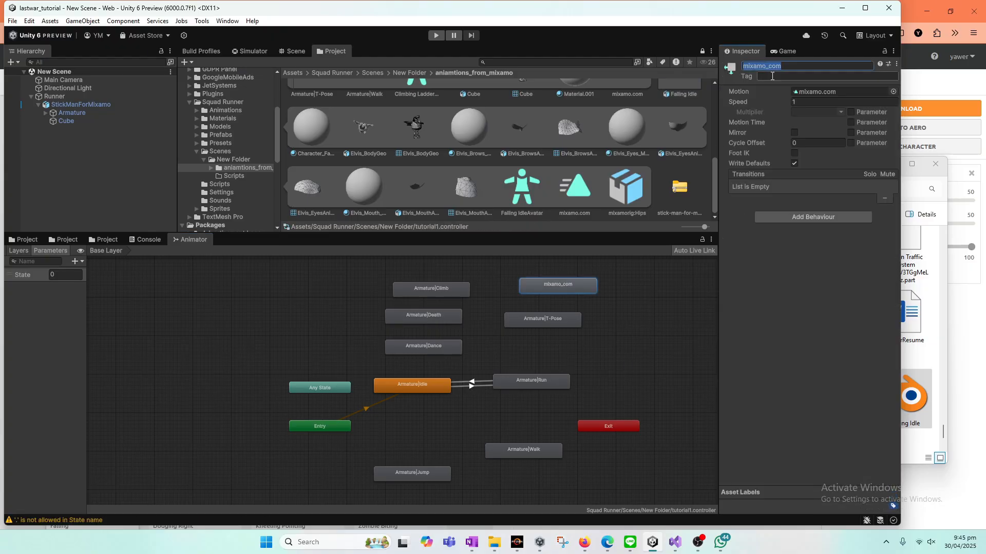
pyautogui.write('glide')
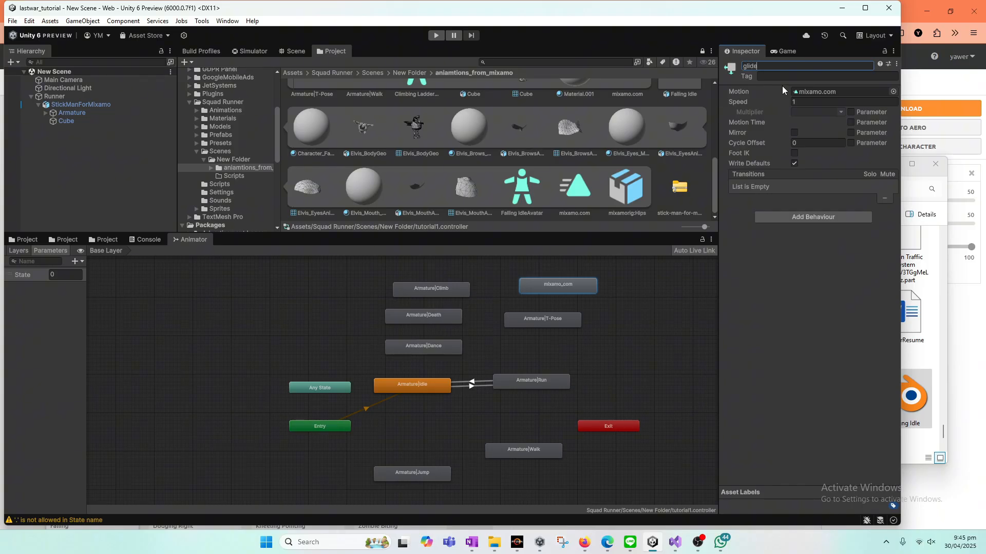
pyautogui.click(571, 298)
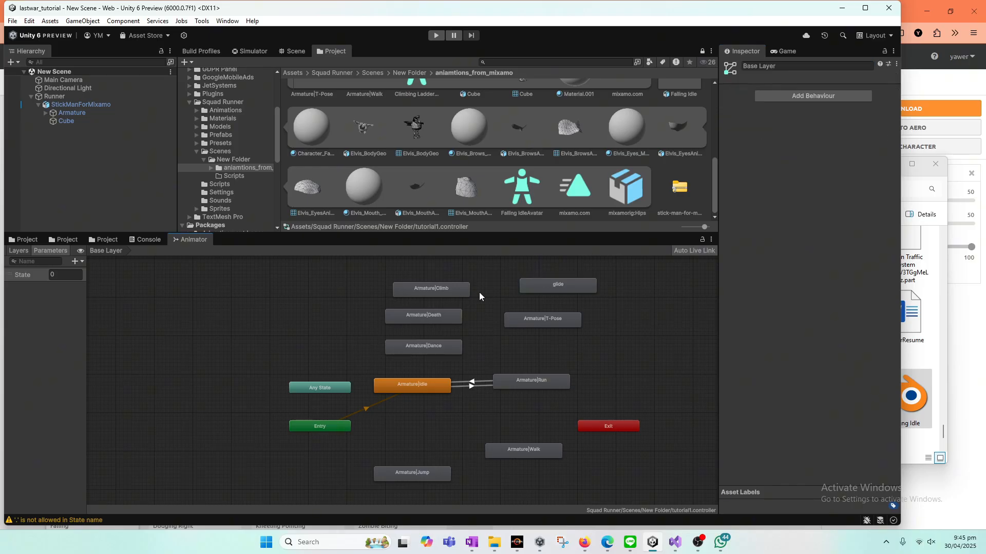
# Step: Switch to Visual Studio and copy the "Armature|" prefix from the Play call for the Climb animation
pyautogui.hotkey('alt', 'Tab')
pyautogui.click(253, 299)
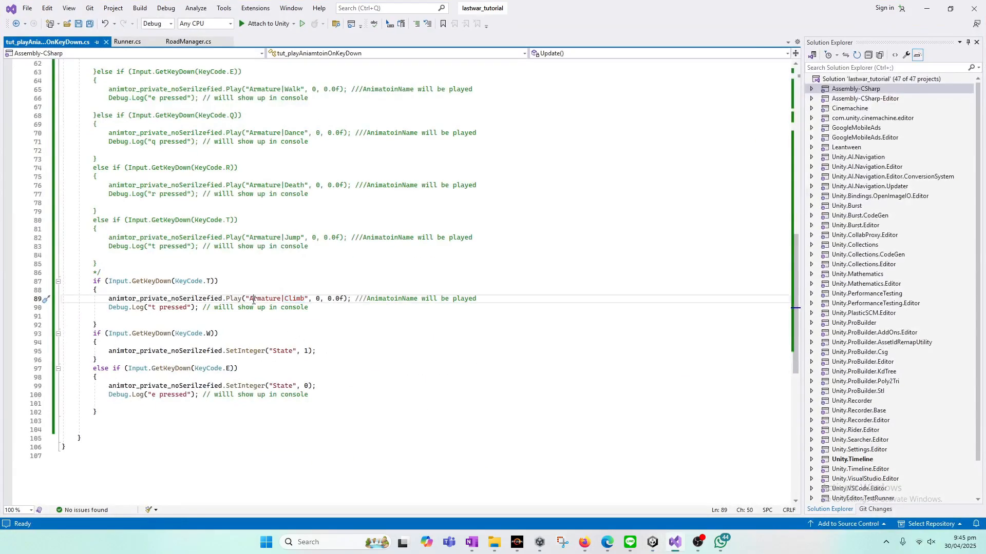
pyautogui.doubleClick(253, 299)
pyautogui.press('Left')
pyautogui.hotkey('shift', 'Right')
pyautogui.hotkey('shift', 'Right')
pyautogui.hotkey('shift', 'Right')
pyautogui.hotkey('shift', 'Right')
pyautogui.hotkey('shift', 'Right')
pyautogui.hotkey('shift', 'Right')
pyautogui.hotkey('shift', 'Right')
pyautogui.hotkey('shift', 'Right')
pyautogui.hotkey('shift', 'Right')
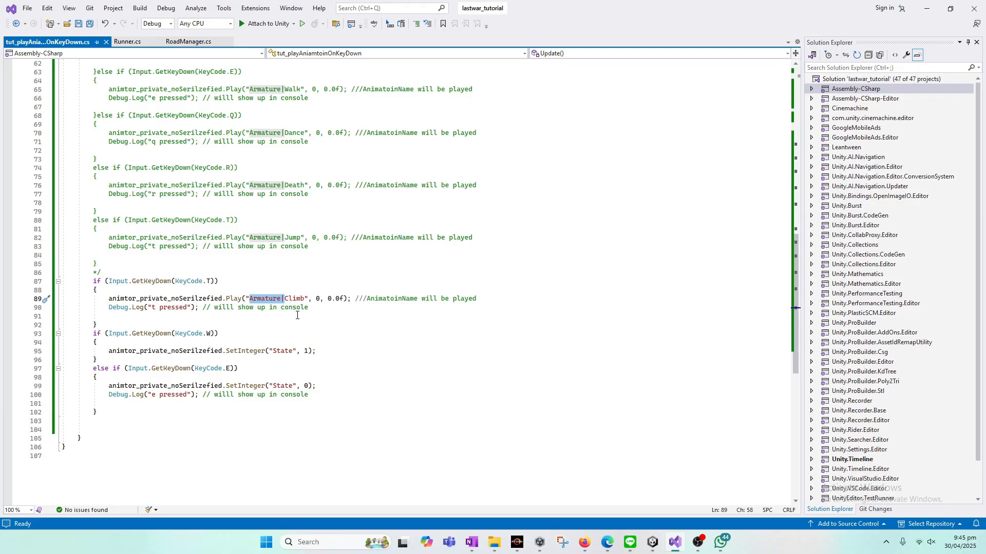
# Step: Switch back to Unity and rename the glide state to Armature|Glide
pyautogui.hotkey('alt', 'Tab')
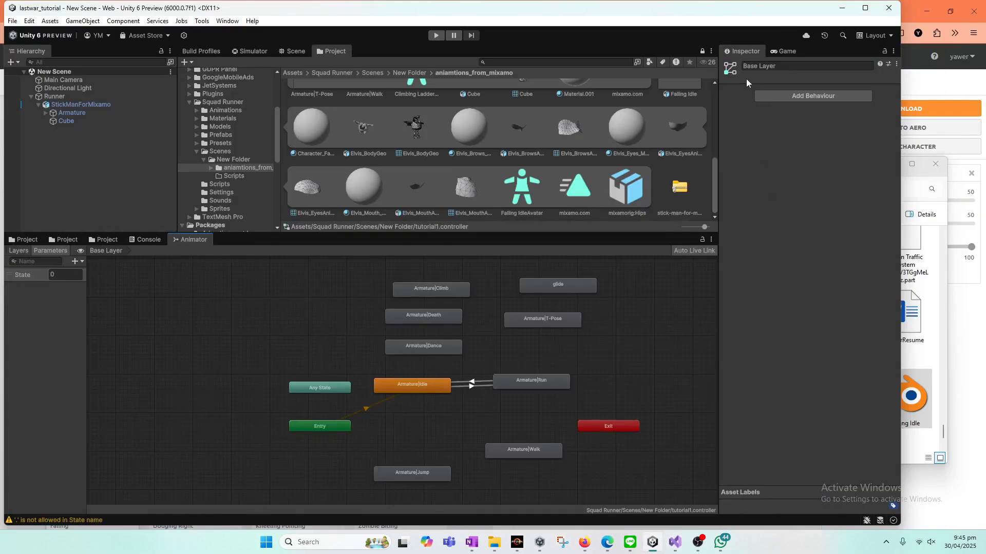
pyautogui.click(580, 283)
pyautogui.click(773, 65)
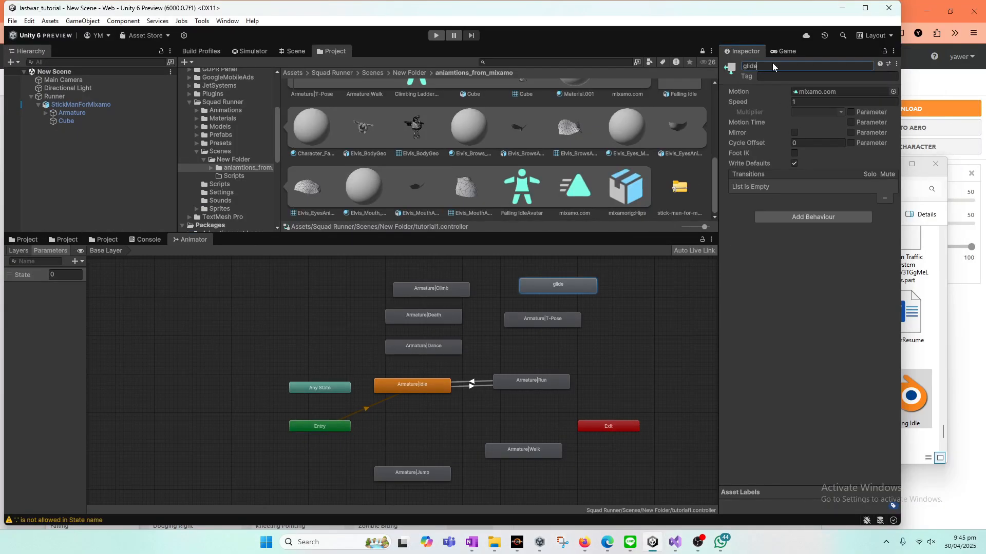
pyautogui.click(772, 63)
pyautogui.write('Armature|Glide')
pyautogui.click(667, 318)
# Step: In the Visual Studio script, duplicate the active KeyCode.T block below itself as an else if branch
pyautogui.click(674, 542)
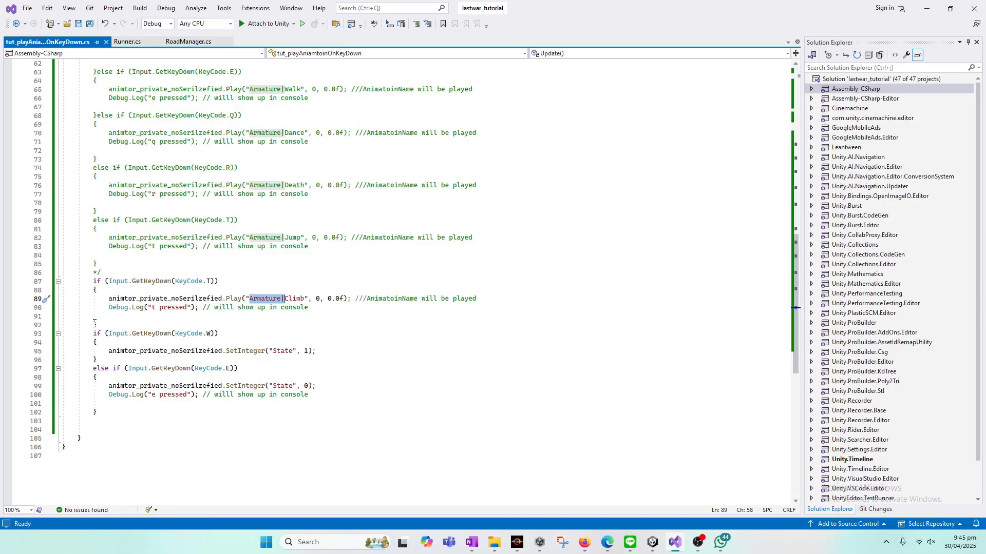
pyautogui.moveTo(97, 325); pyautogui.dragTo(89, 281)
pyautogui.hotkey('ctrl', 'c')
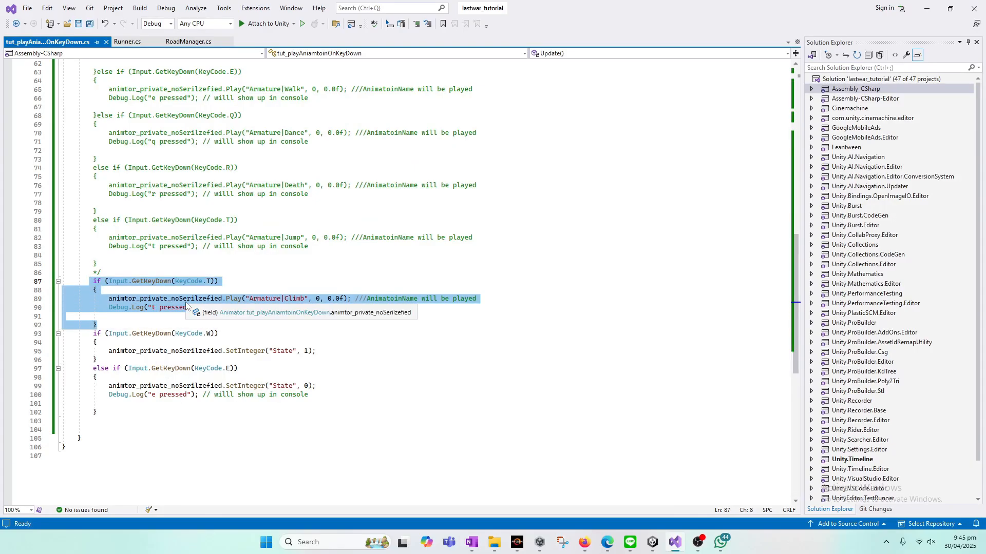
pyautogui.press('Right')
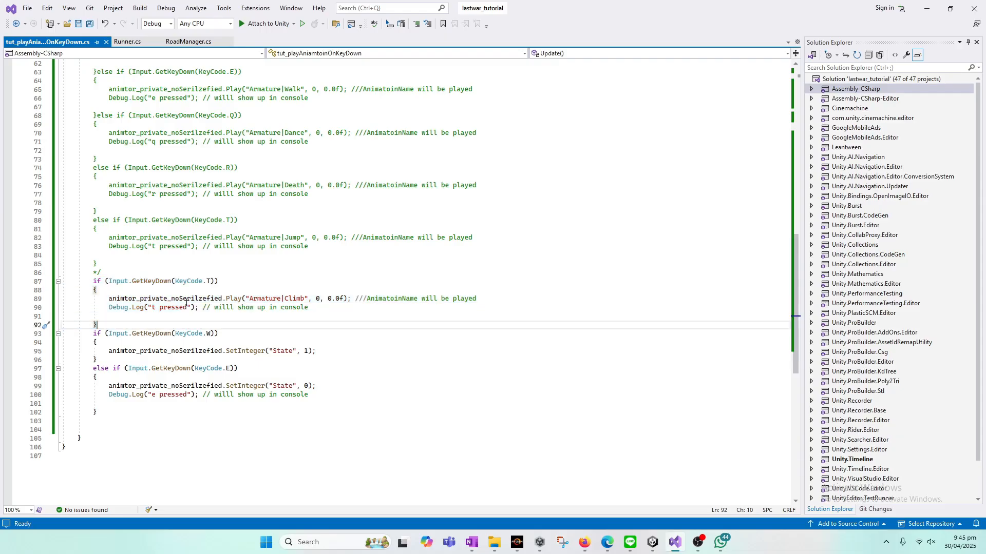
pyautogui.press('Return')
pyautogui.write('else')
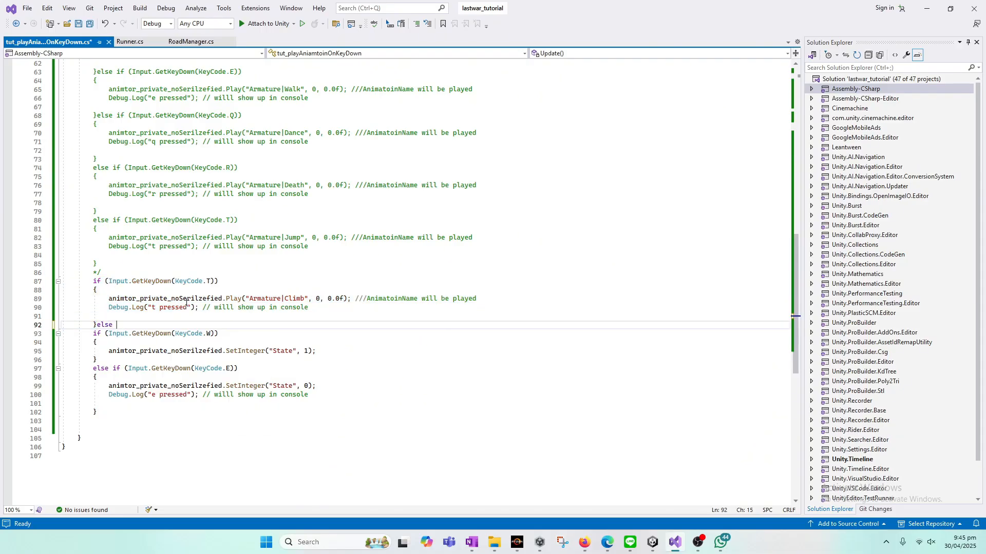
pyautogui.hotkey('ctrl', 'v')
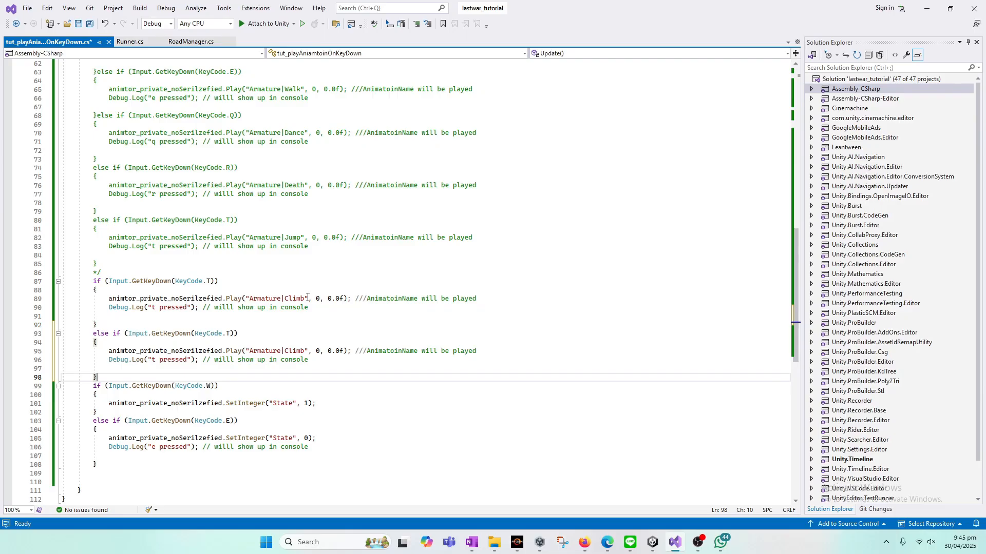
# Step: Change the duplicated else if branch's key to KeyCode.Y
pyautogui.click(231, 334)
pyautogui.press('BackSpace')
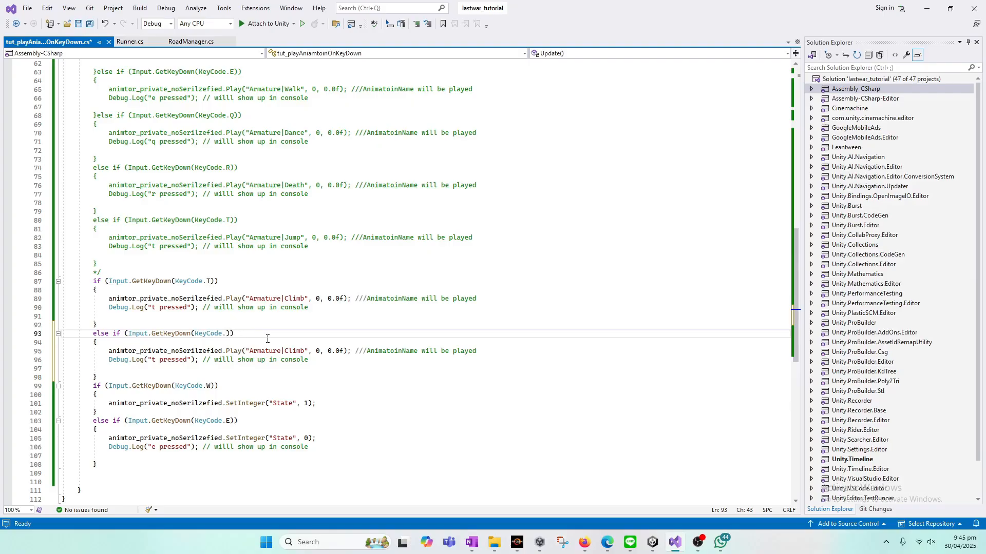
pyautogui.write('Y')
pyautogui.press('Escape')
# Step: Make the KeyCode.Y branch play Armature|Glide, then save the script and switch to Unity
pyautogui.click(296, 343)
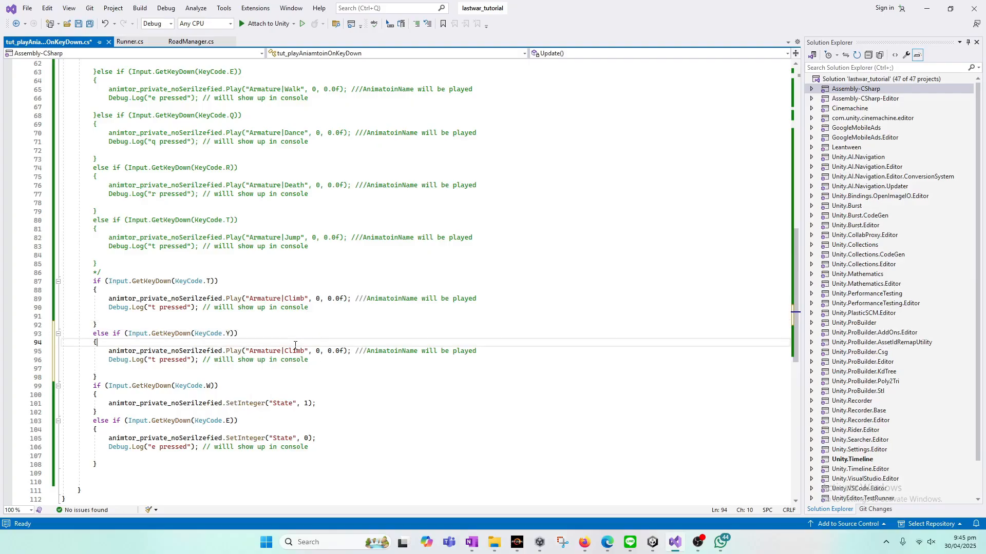
pyautogui.doubleClick(295, 350)
pyautogui.write('Glide')
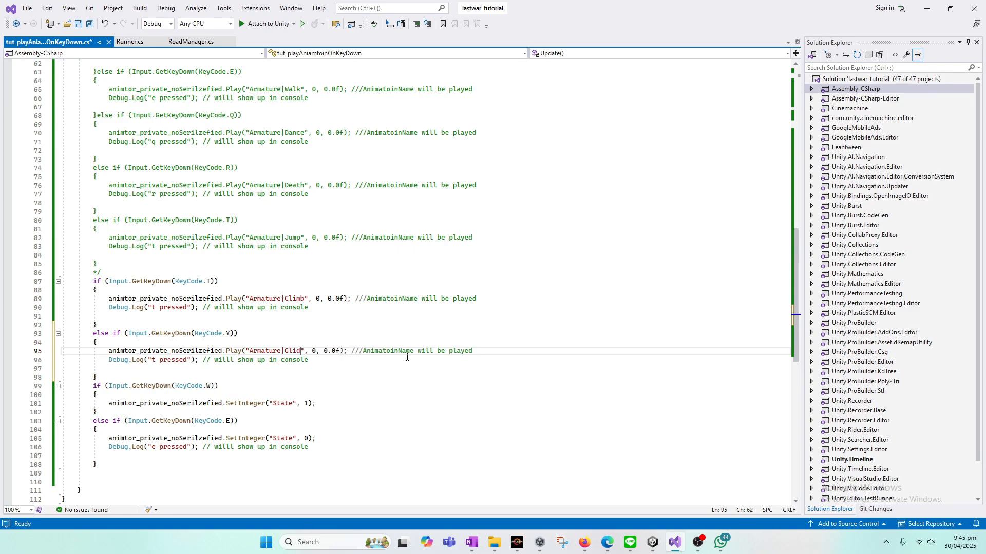
pyautogui.hotkey('ctrl', 's')
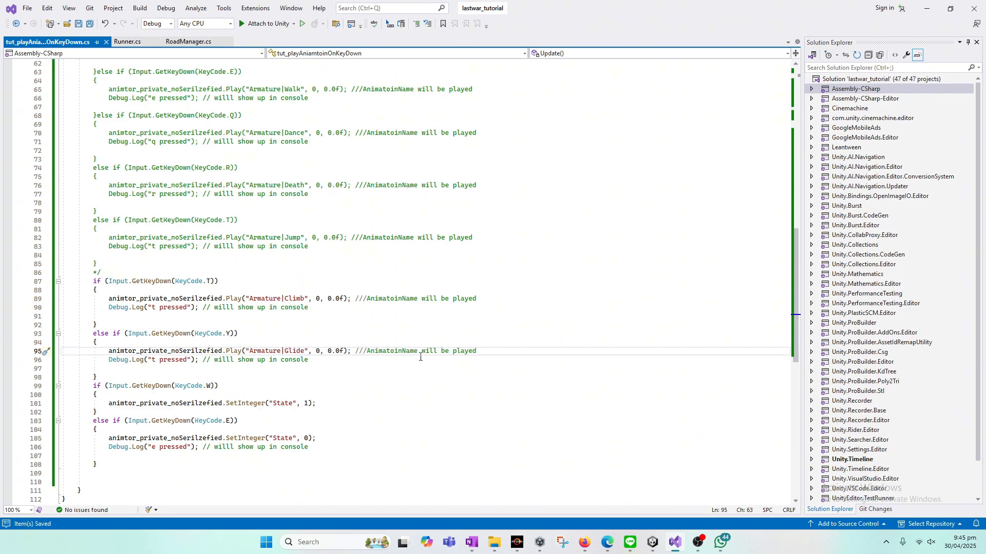
pyautogui.click(652, 542)
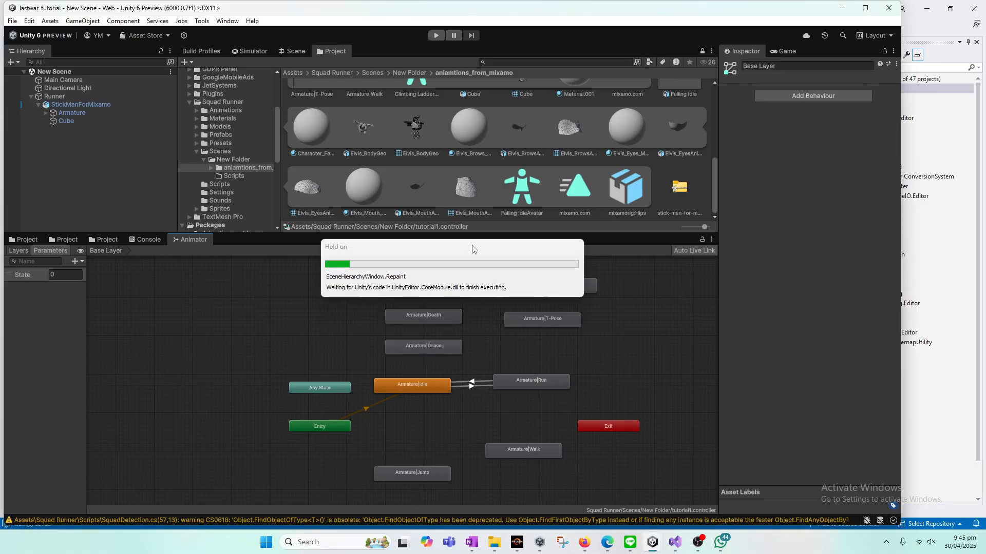
# Step: Run the scene and test the KeyCode.T animation on the stickman in the Game view
pyautogui.click(436, 35)
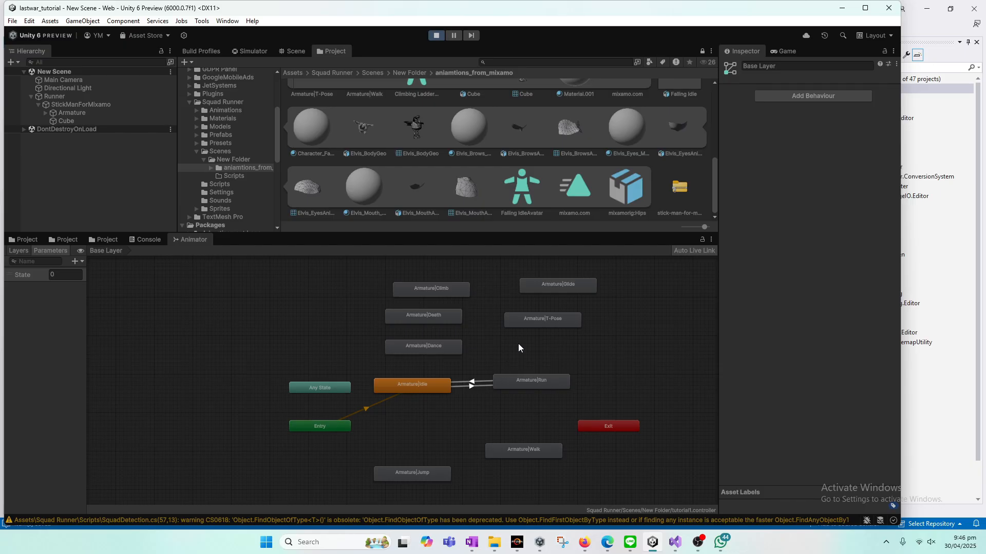
pyautogui.click(782, 50)
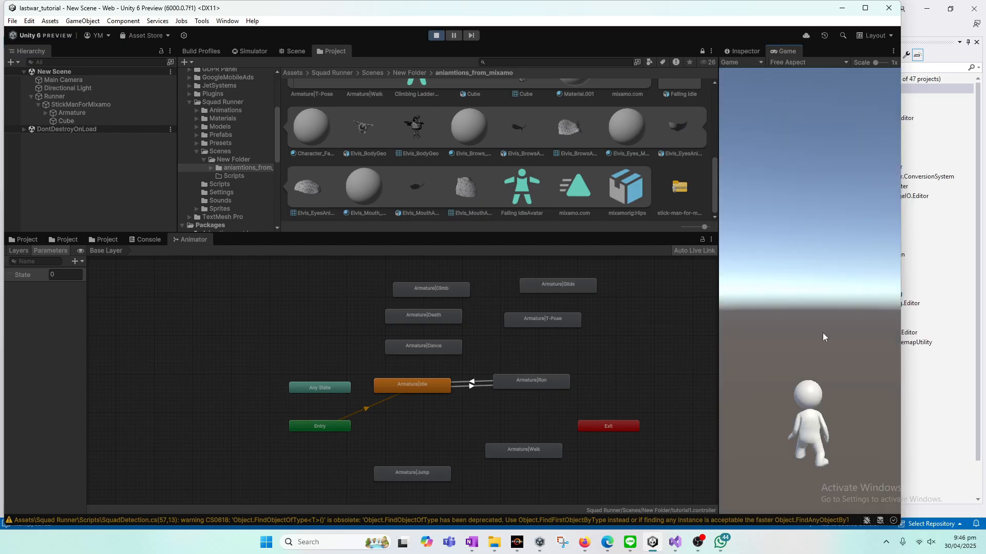
pyautogui.press('t')
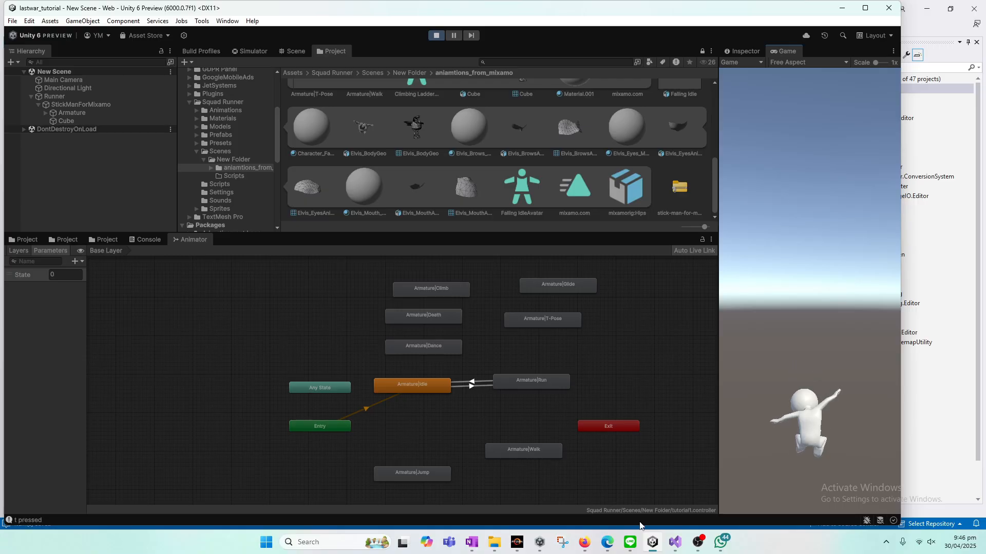
# Step: Switch to Firefox, show the downloaded Falling.fbx in its folder and copy the file
pyautogui.click(586, 550)
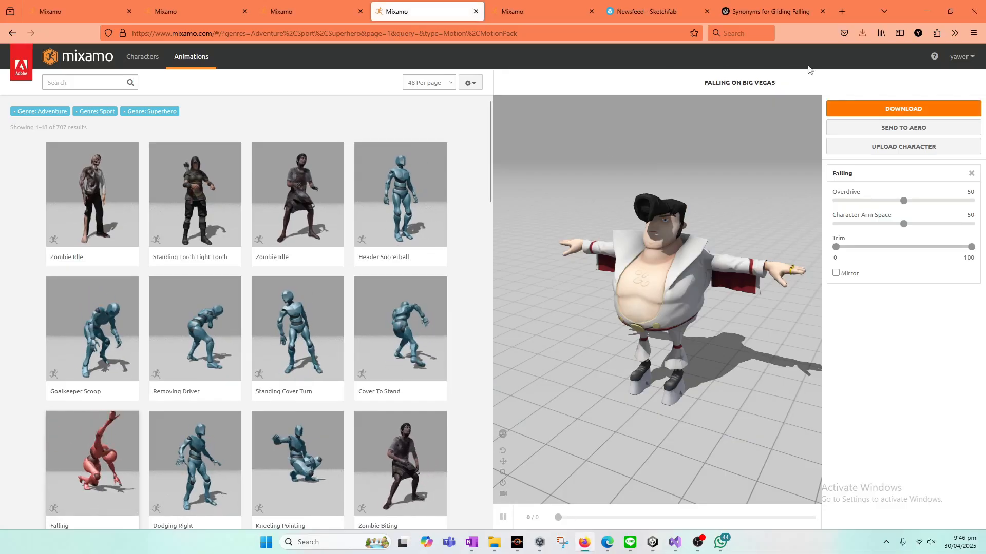
pyautogui.click(860, 35)
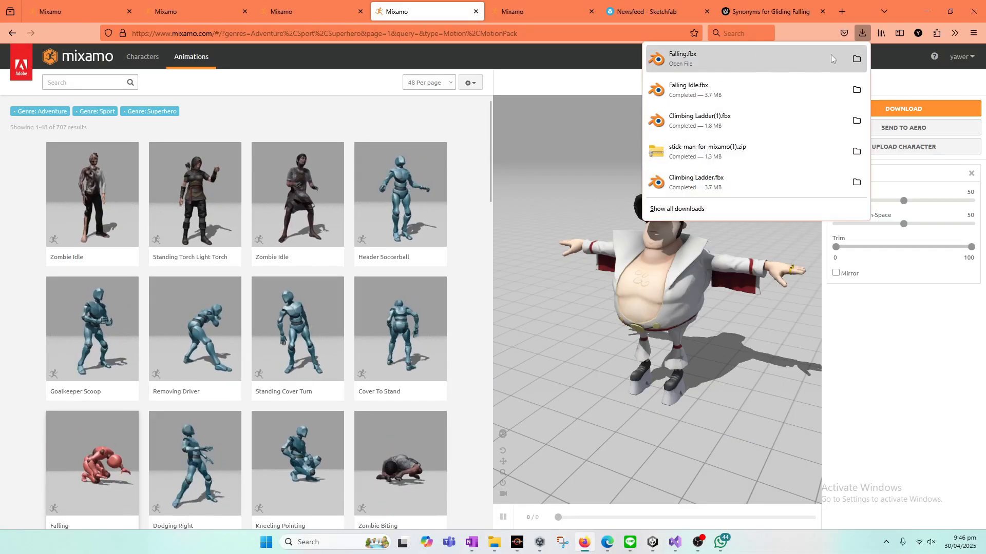
pyautogui.click(855, 59)
pyautogui.rightClick(569, 442)
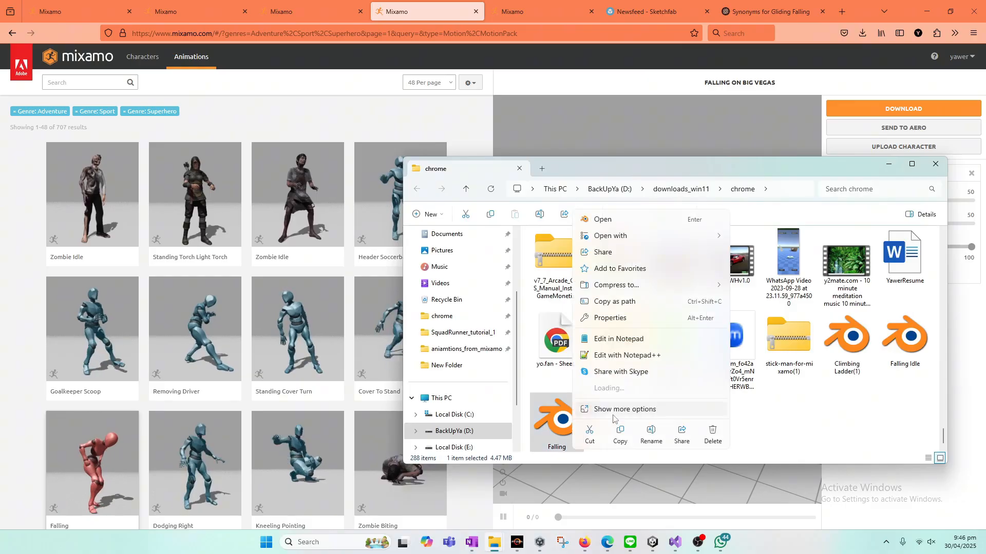
pyautogui.click(620, 432)
# Step: Switch back to Unity, dock the Project window beside the Animator and stop play mode
pyautogui.click(659, 542)
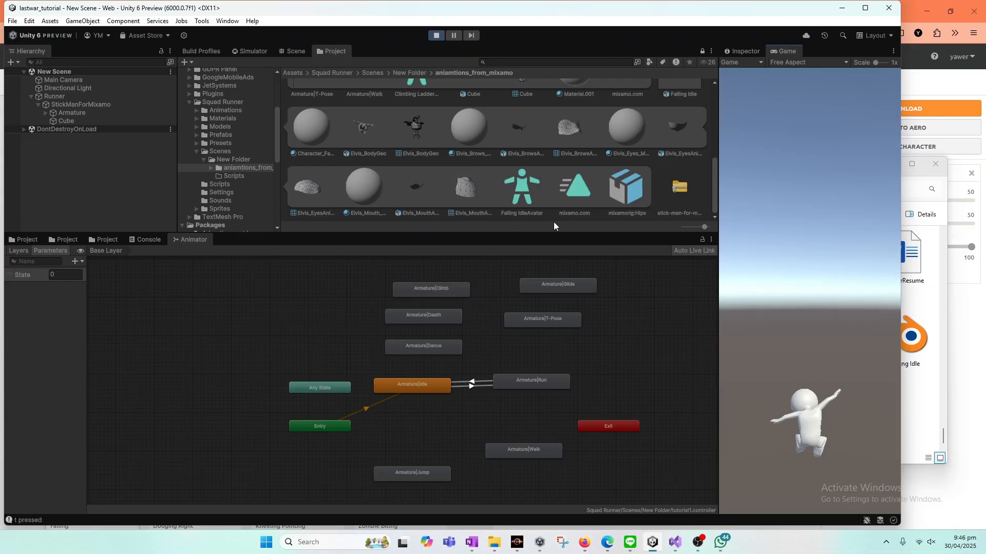
pyautogui.moveTo(335, 51); pyautogui.dragTo(258, 234)
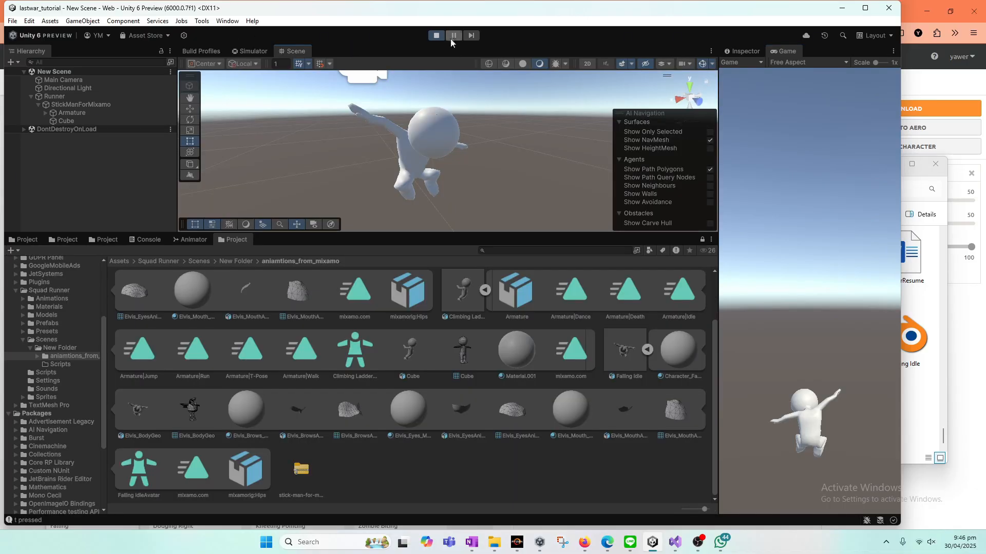
pyautogui.click(436, 35)
# Step: Paste Falling.fbx into the project's aniamtions_from_mixamo folder in File Explorer and return to Unity to import it
pyautogui.rightClick(498, 469)
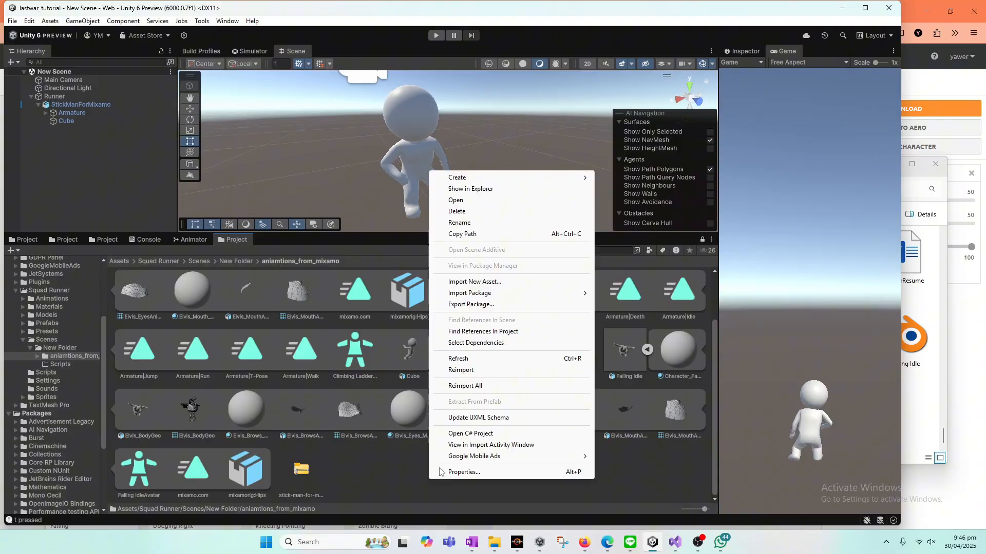
pyautogui.click(492, 189)
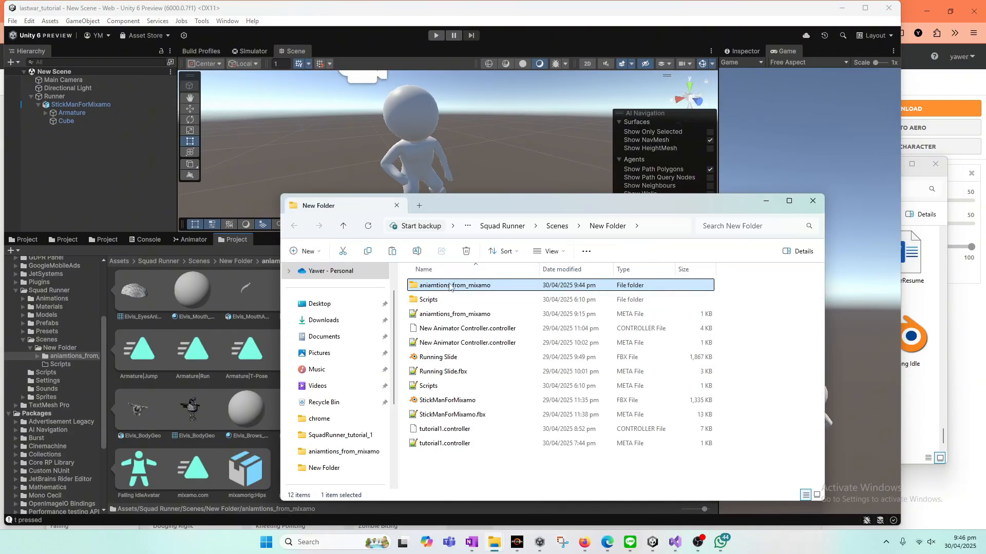
pyautogui.doubleClick(455, 285)
pyautogui.rightClick(492, 453)
pyautogui.click(494, 459)
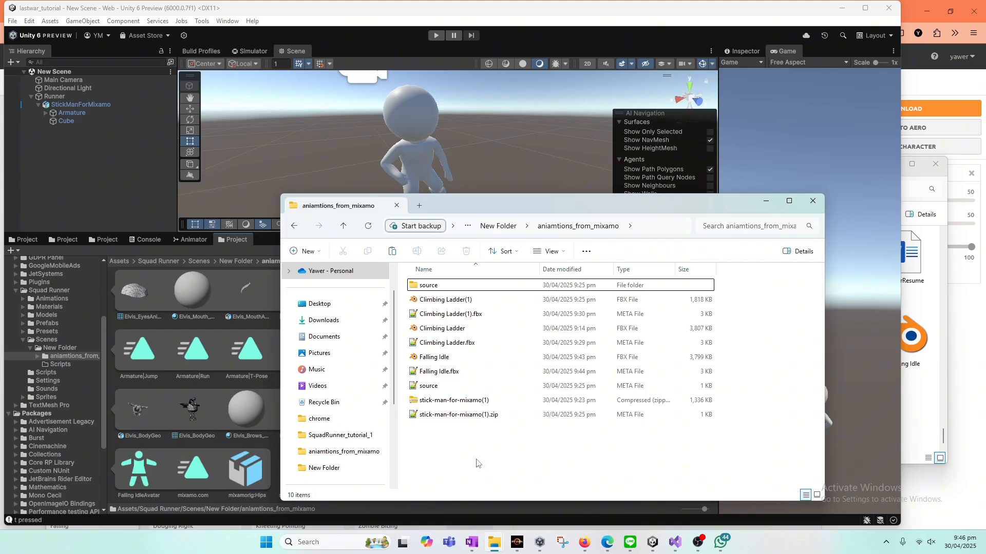
pyautogui.click(211, 445)
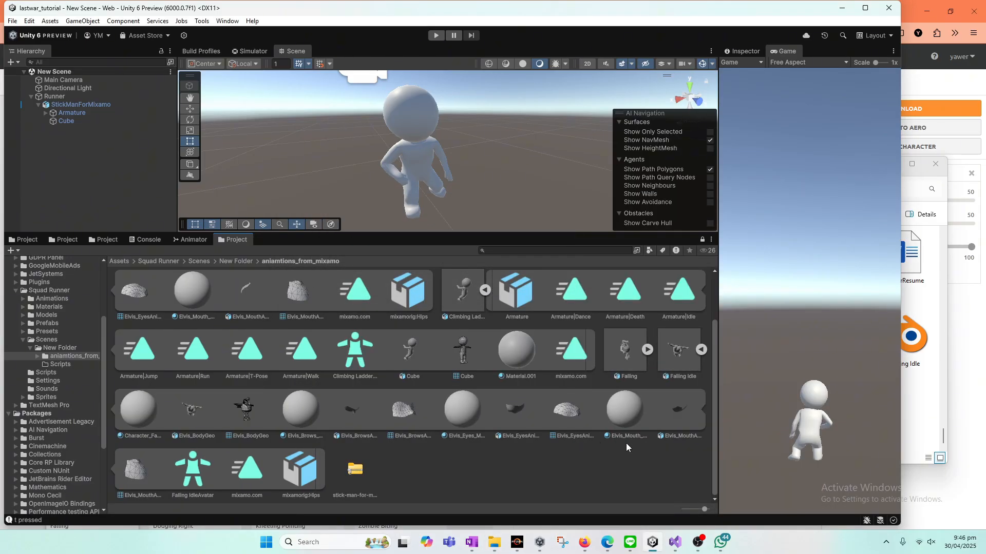
# Step: Set the Falling model's rig animation type to Humanoid and apply the import settings
pyautogui.click(626, 350)
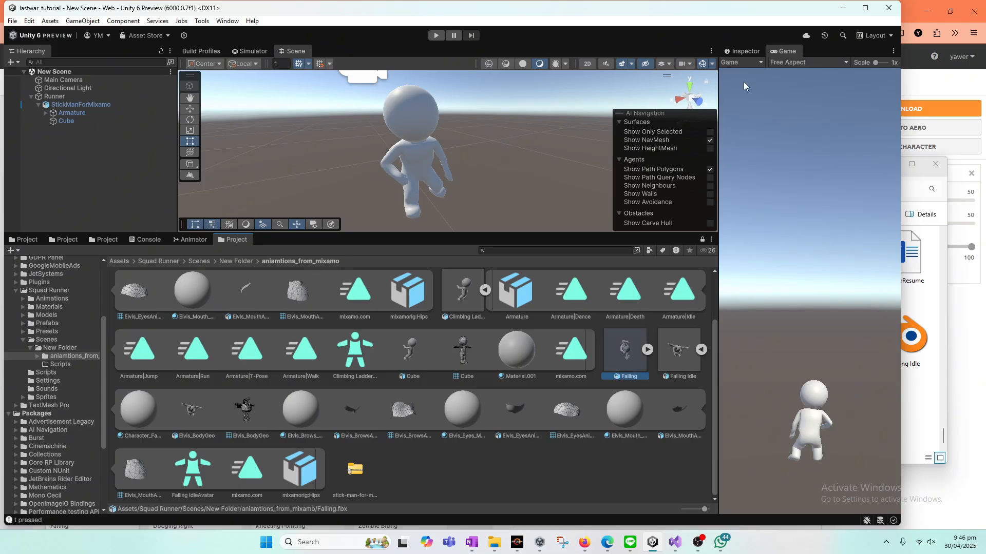
pyautogui.click(743, 51)
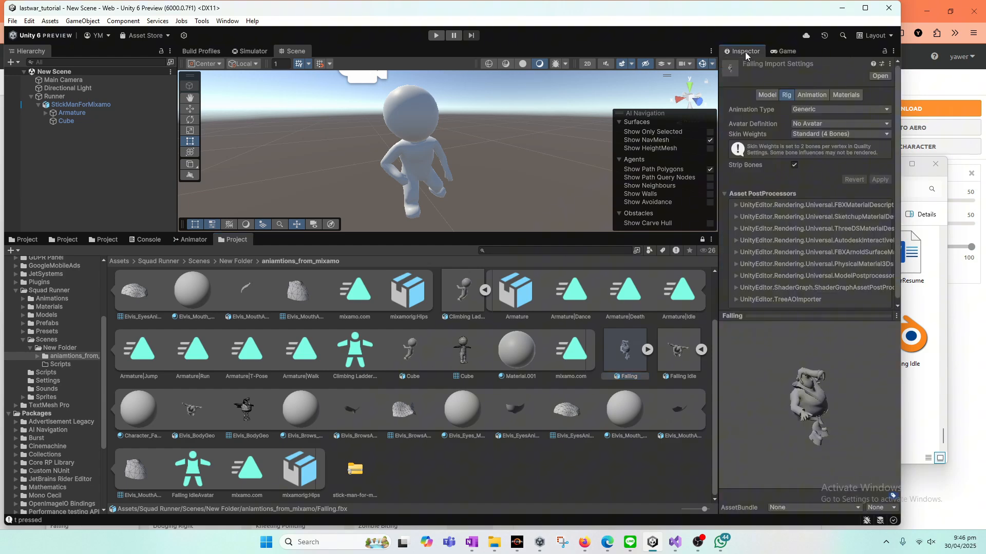
pyautogui.click(803, 98)
pyautogui.click(776, 95)
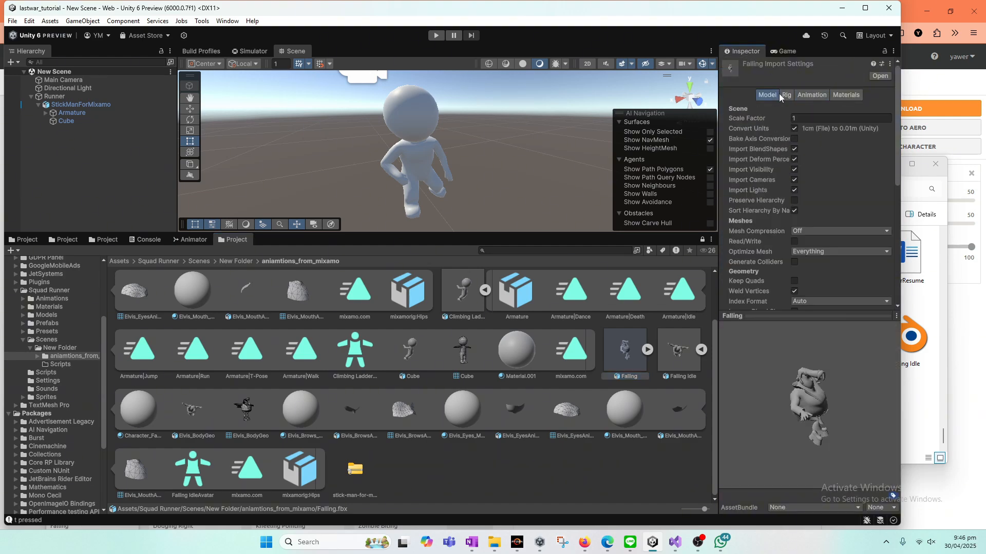
pyautogui.click(784, 95)
pyautogui.click(830, 110)
pyautogui.click(816, 154)
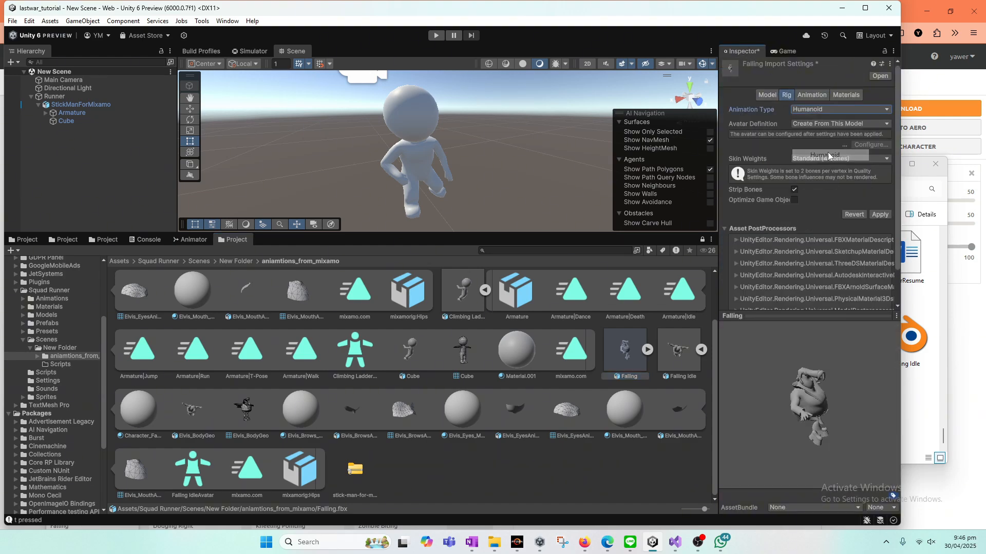
pyautogui.click(880, 215)
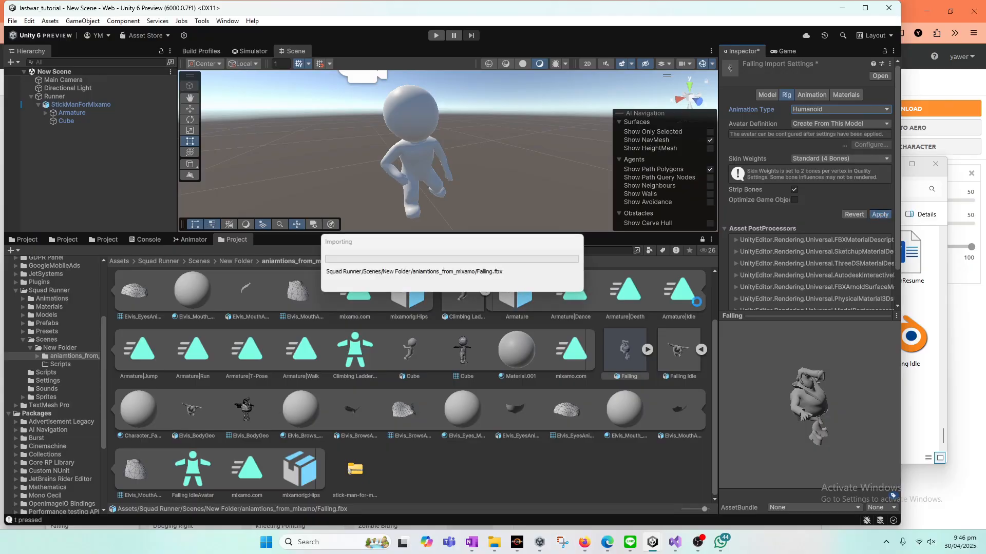
# Step: Expand the Falling model, dock the Project window beside the Scene view and add its mixamo.com clip as an animator state next to Armature|Climb
pyautogui.click(647, 350)
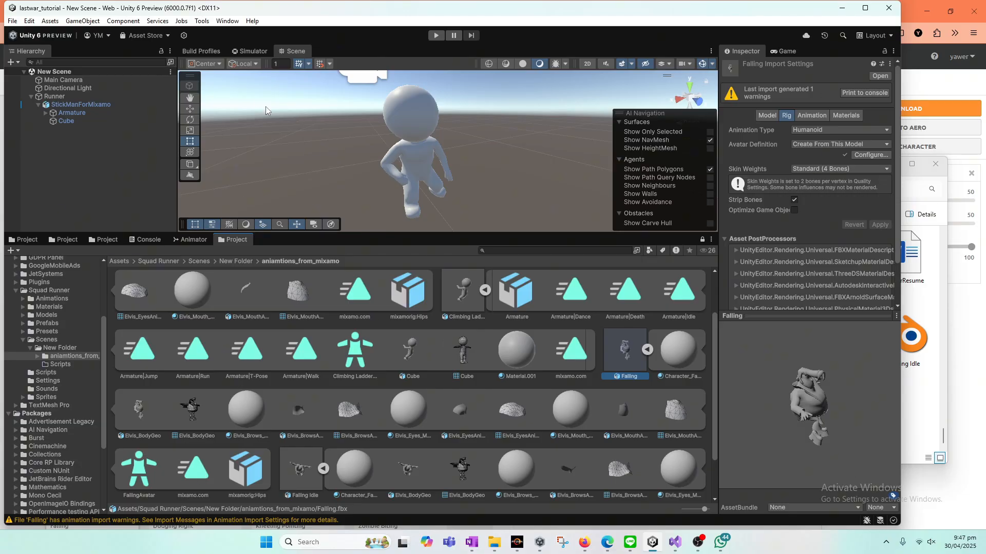
pyautogui.moveTo(233, 239); pyautogui.dragTo(330, 49)
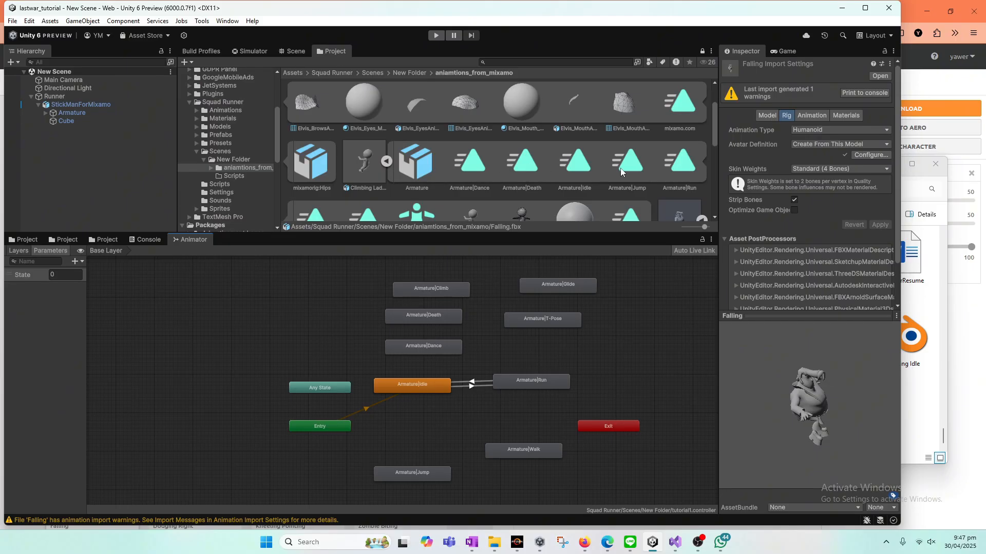
pyautogui.moveTo(711, 131); pyautogui.dragTo(575, 290)
pyautogui.moveTo(299, 317); pyautogui.dragTo(315, 288)
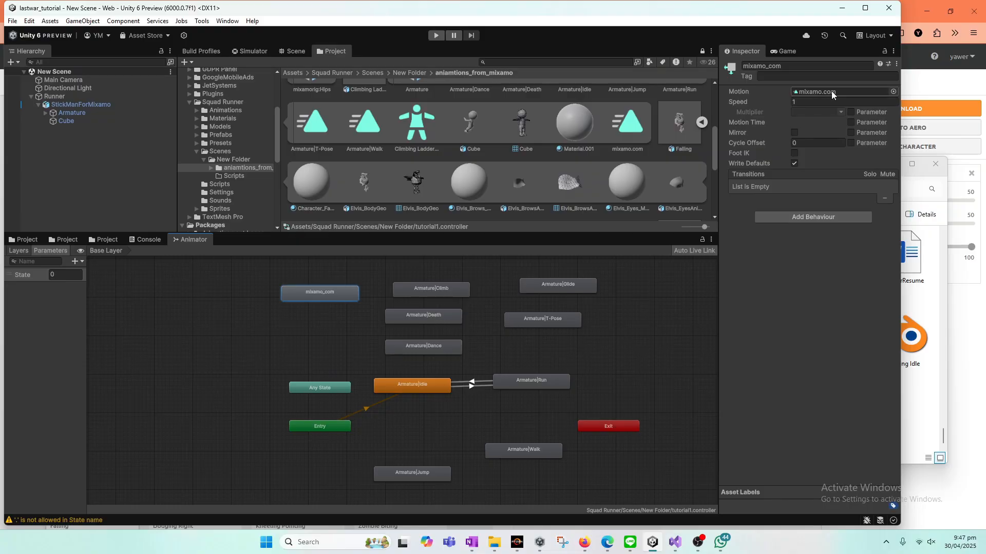
# Step: Switch to the Visual Studio script, copy the state name Armature|Glide and return to Unity
pyautogui.click(778, 66)
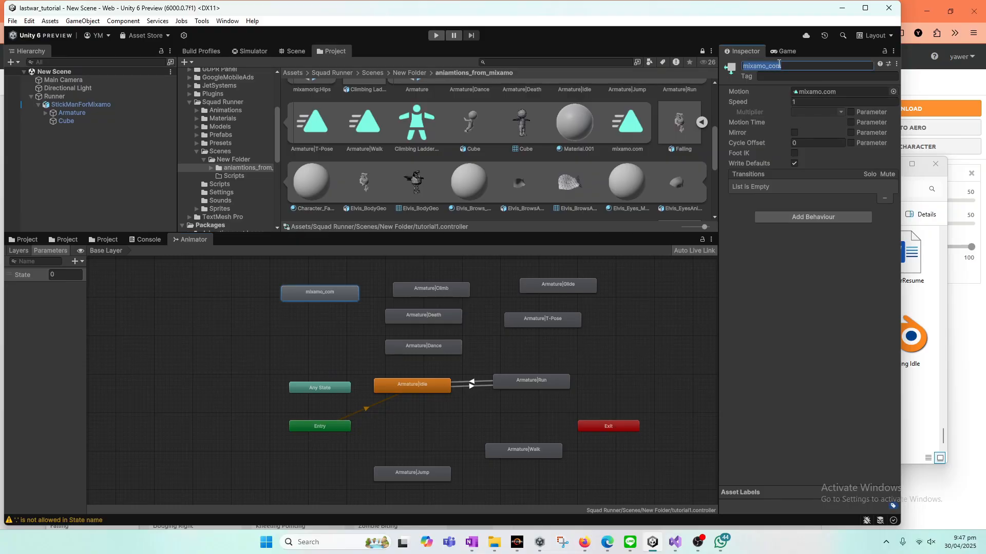
pyautogui.click(676, 542)
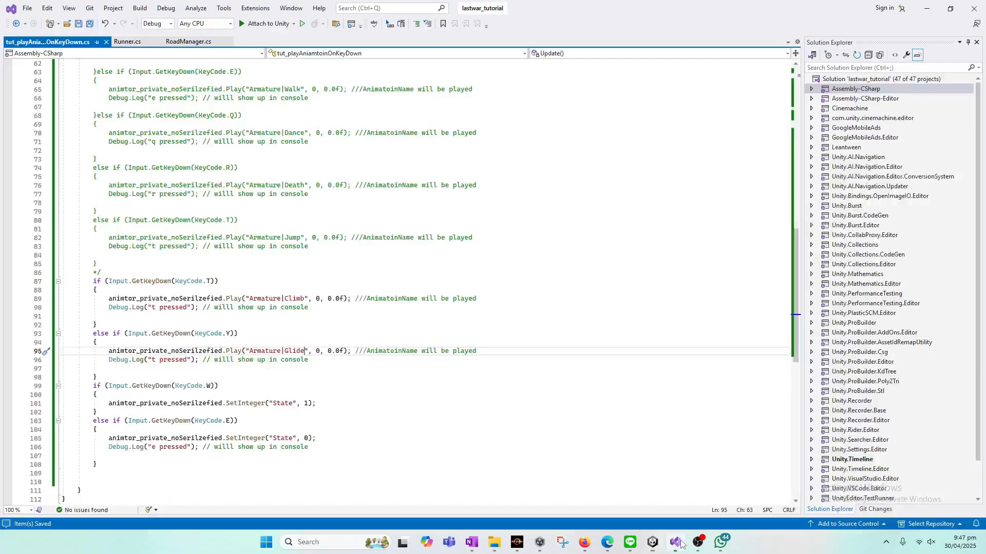
pyautogui.click(250, 353)
pyautogui.moveTo(250, 353); pyautogui.dragTo(305, 349)
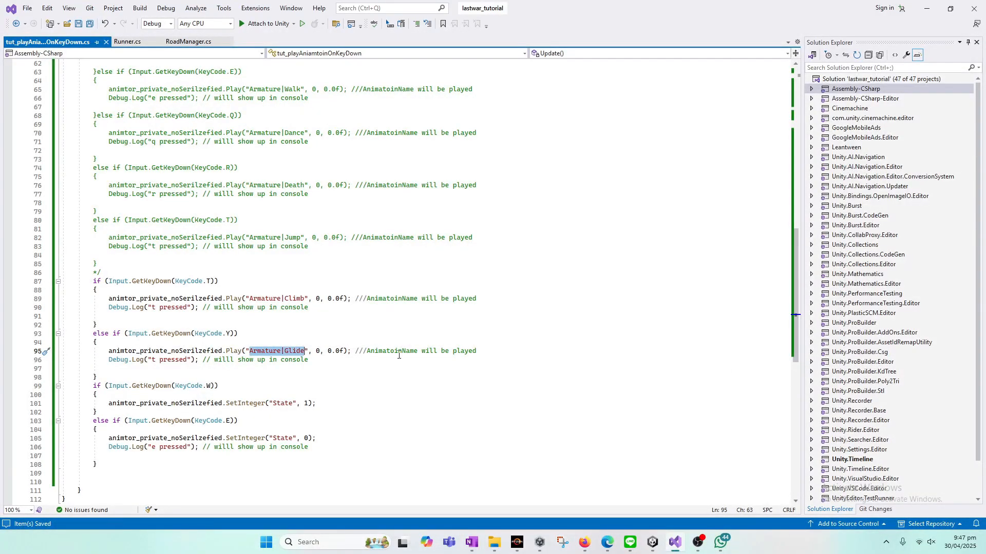
pyautogui.click(926, 8)
# Step: Rename the mixamo_com animator state to Armature|Falling
pyautogui.click(773, 68)
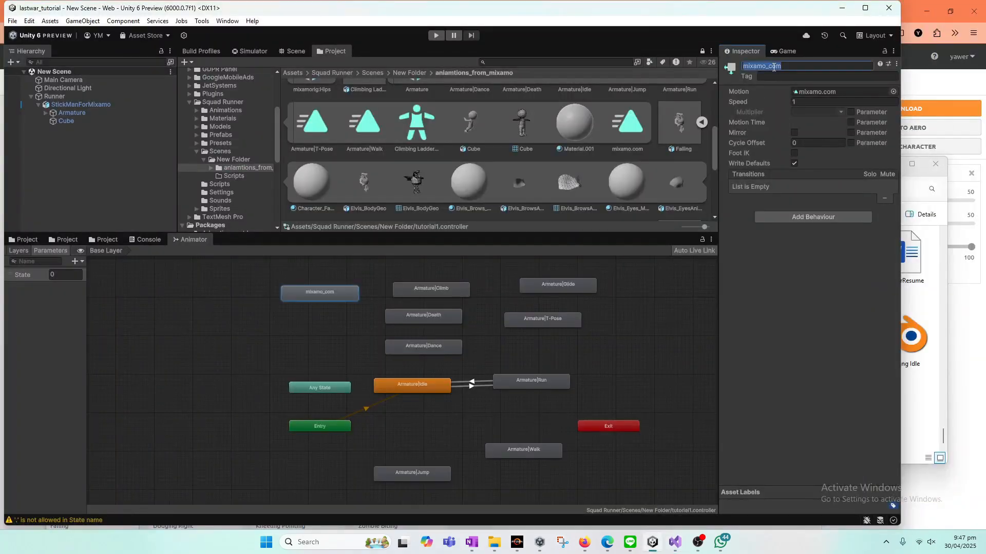
pyautogui.hotkey('ctrl', 'v')
pyautogui.press('BackSpace')
pyautogui.press('BackSpace')
pyautogui.press('BackSpace')
pyautogui.press('BackSpace')
pyautogui.press('BackSpace')
pyautogui.write('Falling')
pyautogui.click(354, 346)
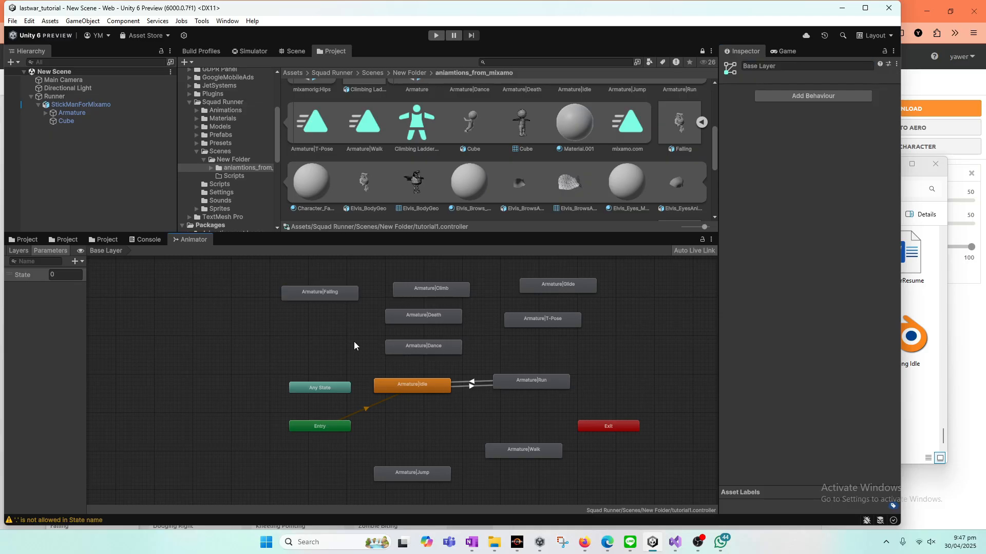
# Step: In the Visual Studio script, duplicate the KeyCode.Y else if block directly below itself
pyautogui.click(674, 542)
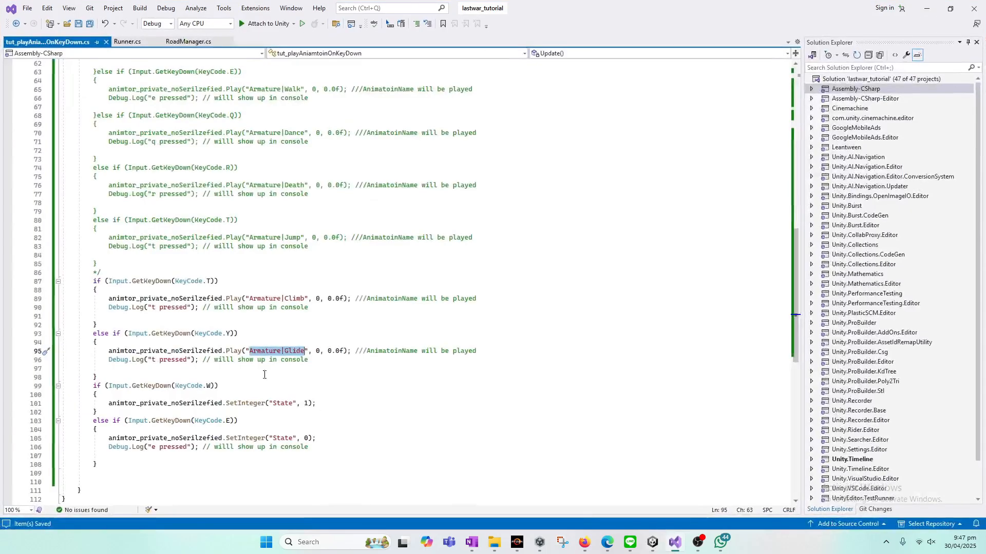
pyautogui.moveTo(98, 377); pyautogui.dragTo(93, 334)
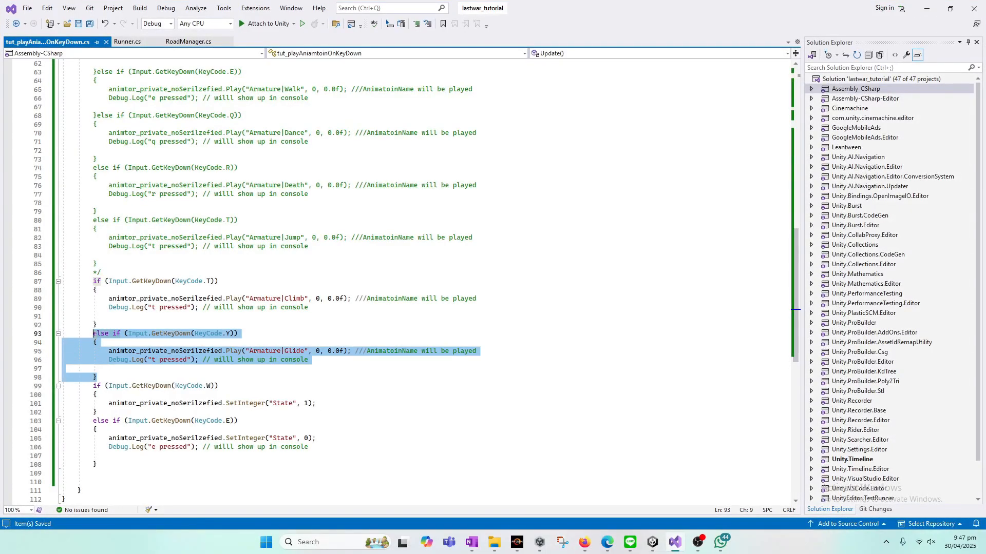
pyautogui.hotkey('ctrl', 'c')
pyautogui.press('Right')
pyautogui.press('Return')
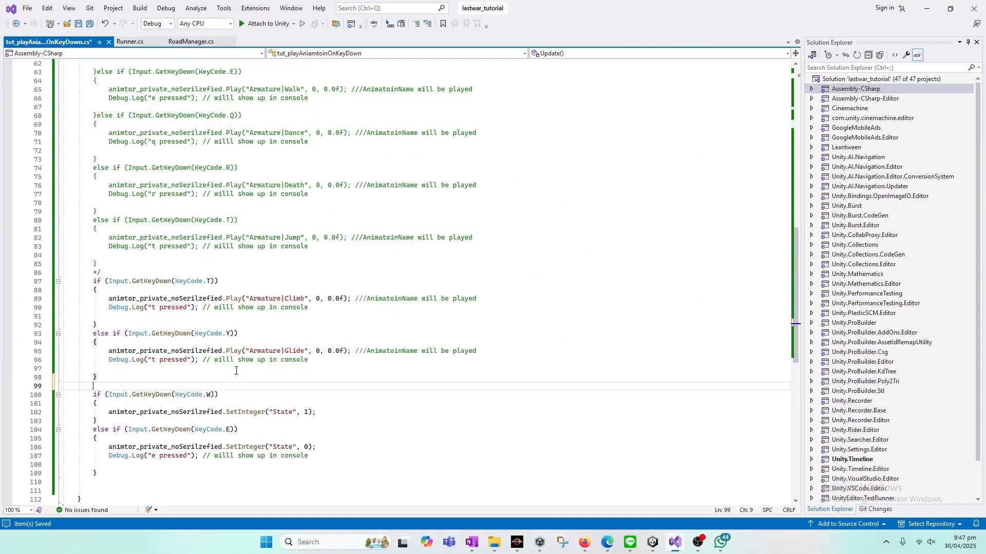
pyautogui.hotkey('ctrl', 'v')
# Step: Change the key checked by the new else if branch to KeyCode.Q
pyautogui.click(227, 387)
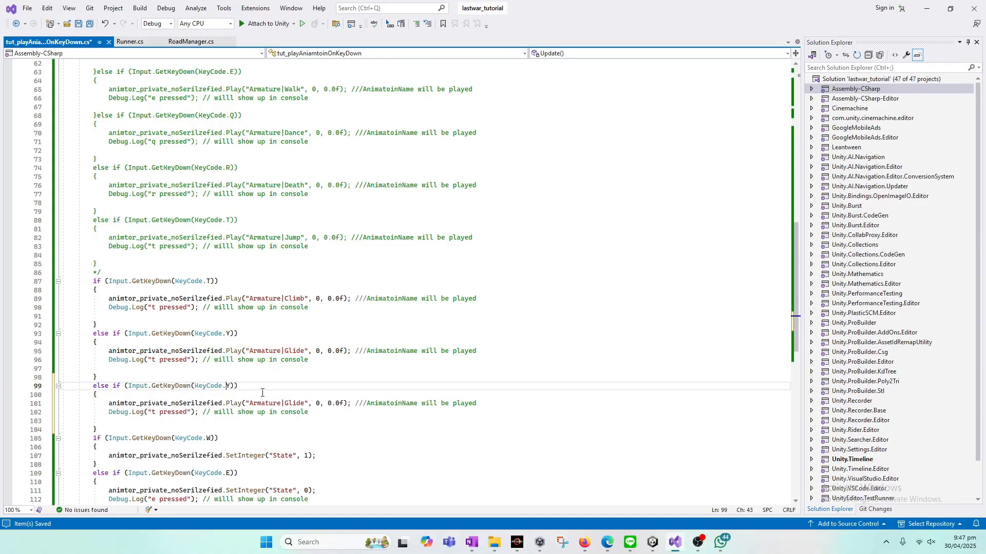
pyautogui.hotkey('shift', 'Right')
pyautogui.write('Q')
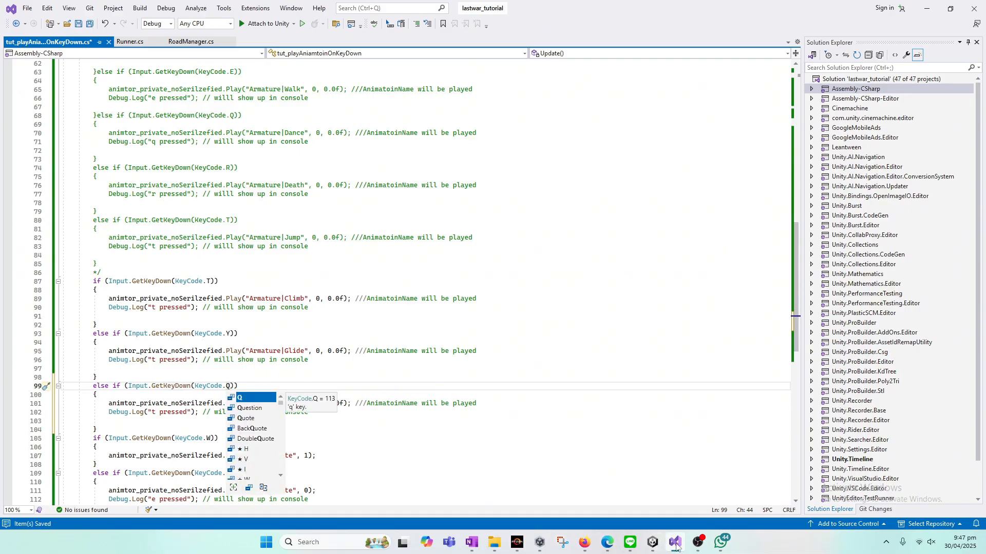
pyautogui.click(692, 543)
pyautogui.click(691, 543)
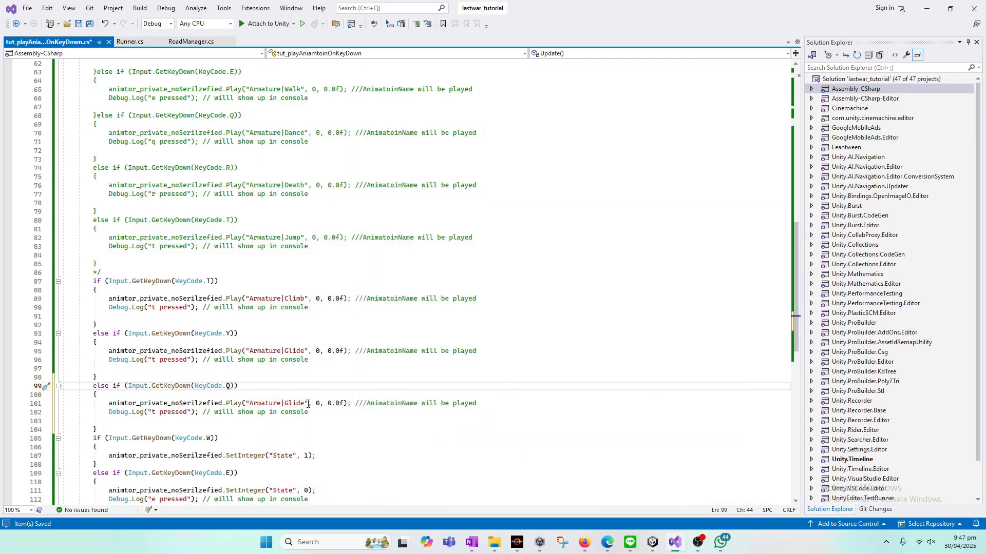
# Step: Make the KeyCode.Q branch play Armature|Falling, save the script and switch to Unity
pyautogui.moveTo(284, 404); pyautogui.dragTo(302, 406)
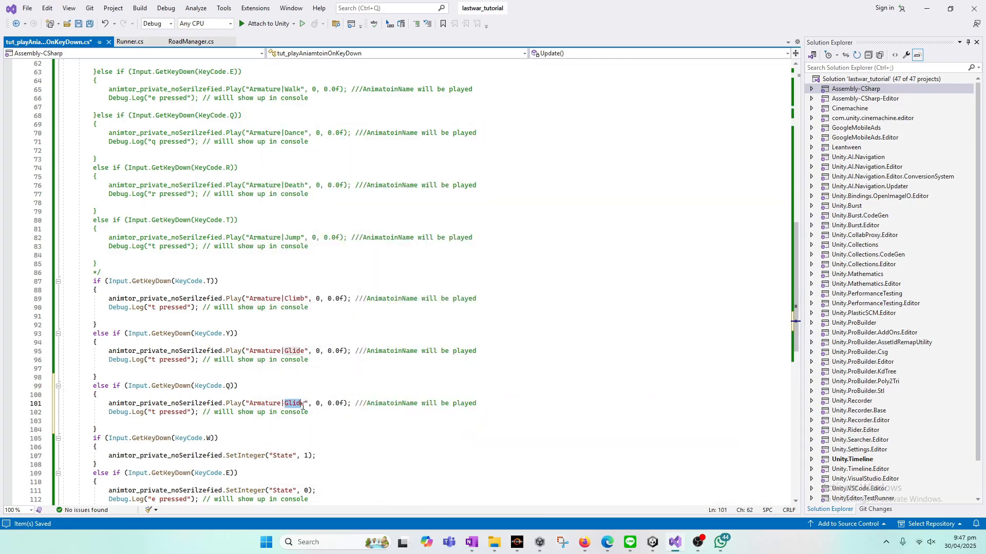
pyautogui.write('Fall')
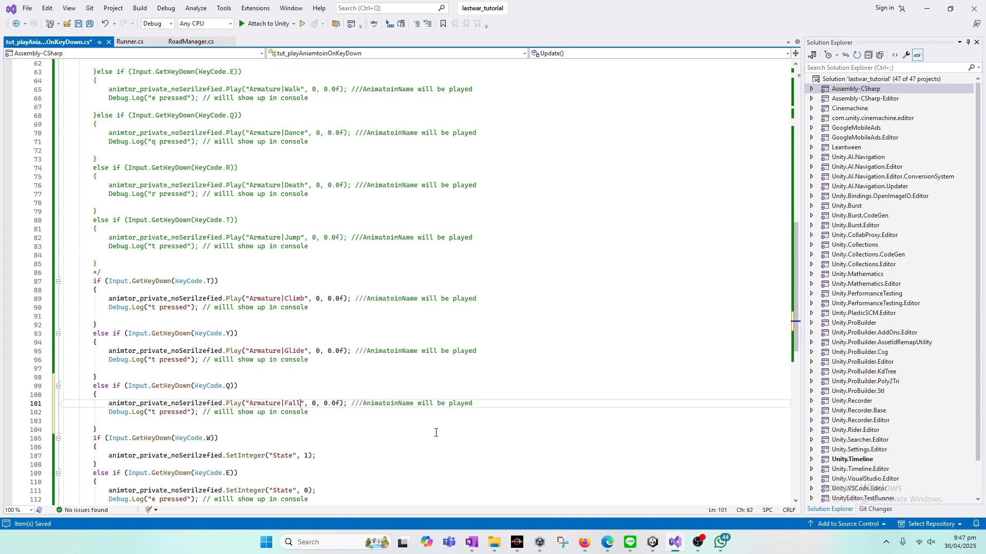
pyautogui.write('ing')
pyautogui.hotkey('ctrl', 's')
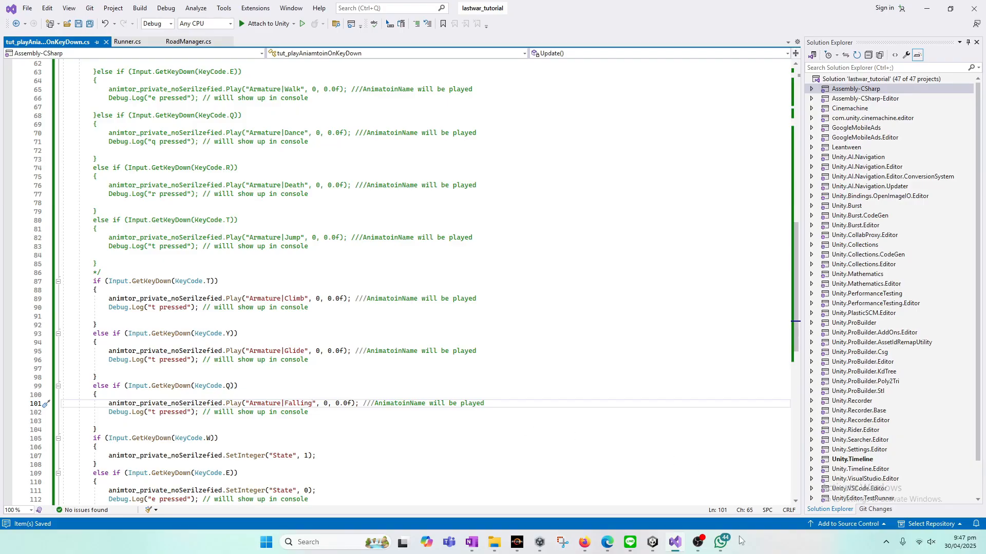
pyautogui.click(653, 542)
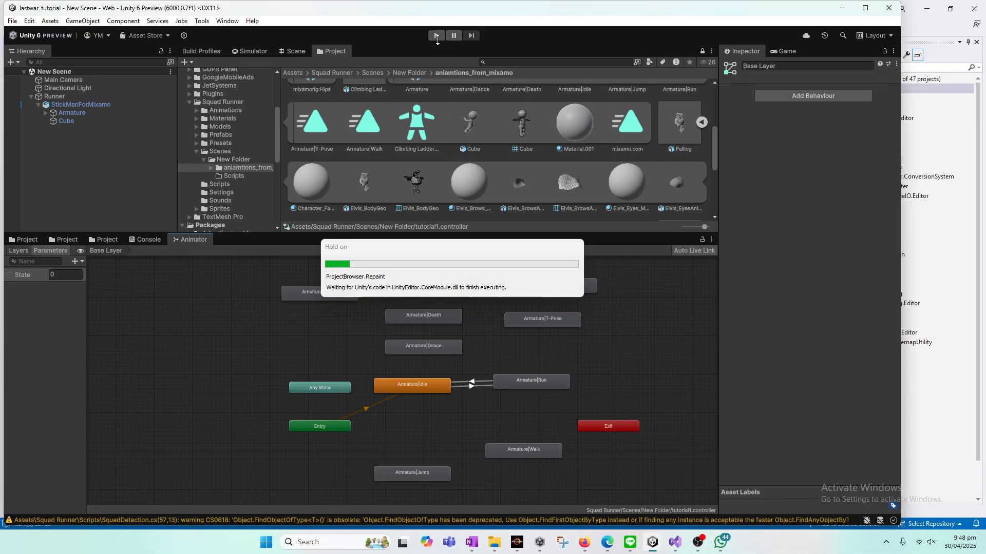
# Step: Run the scene, bring up the Game view and trigger the climb animation with the T key
pyautogui.click(436, 38)
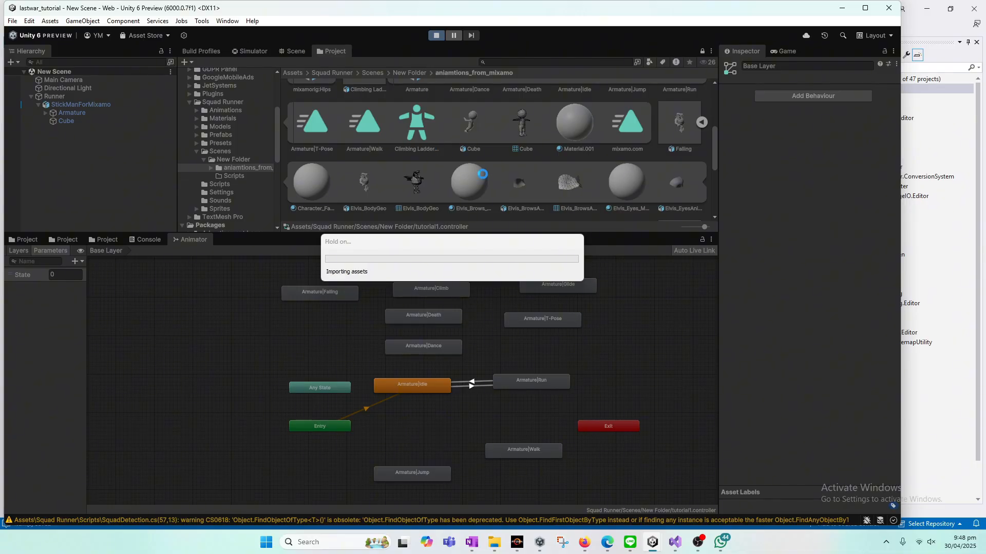
pyautogui.click(675, 544)
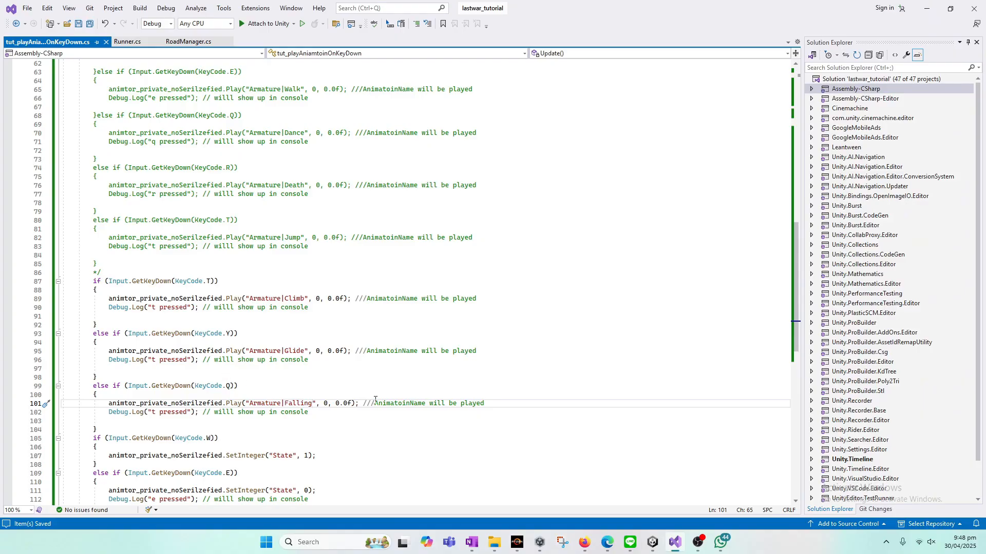
pyautogui.click(675, 543)
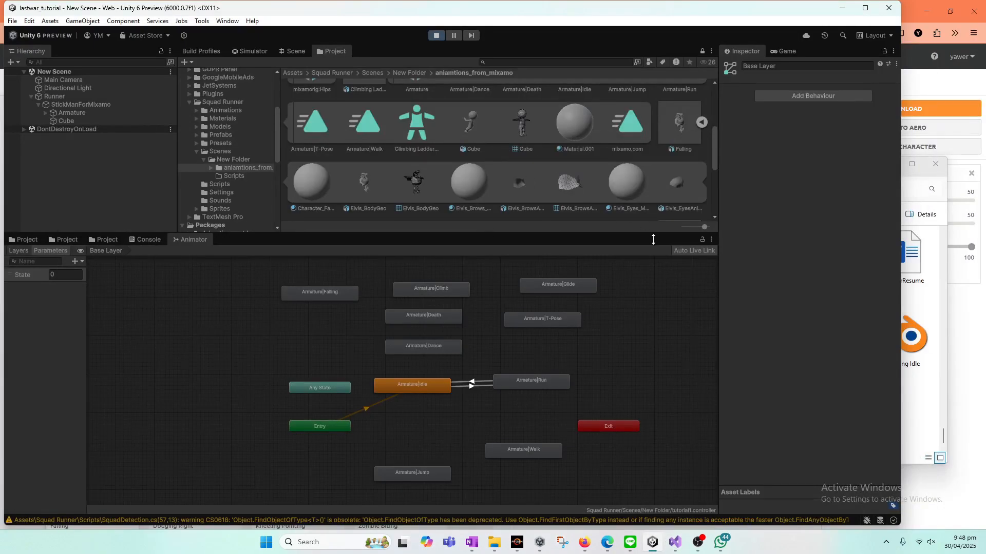
pyautogui.click(783, 53)
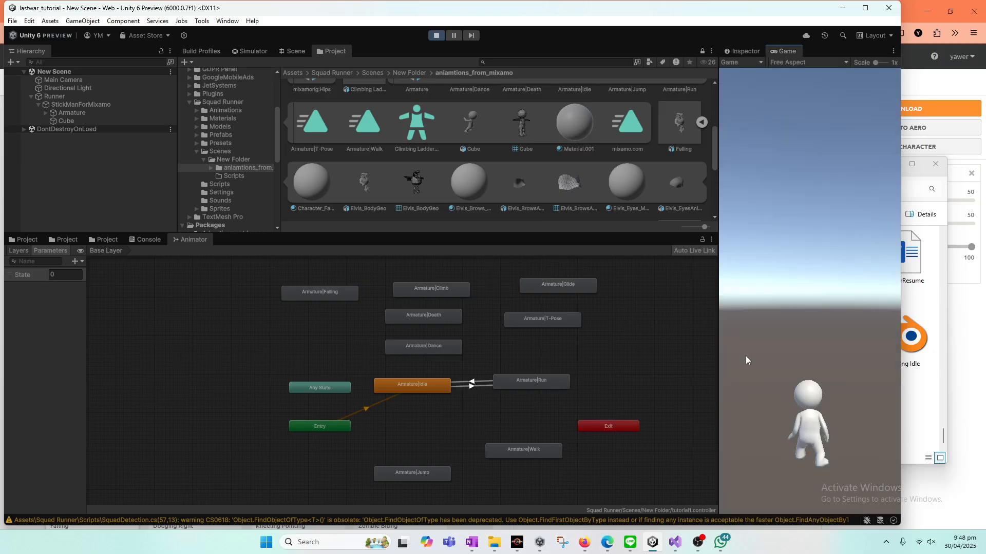
pyautogui.press('t')
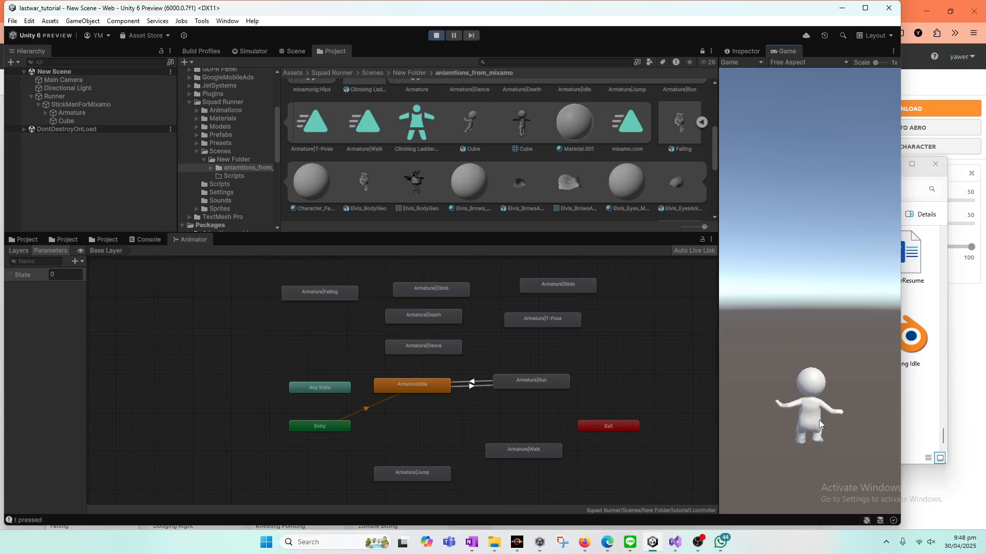
# Step: Look up the glide and falling keys in the Visual Studio script and test both animations in the running Unity game
pyautogui.click(674, 545)
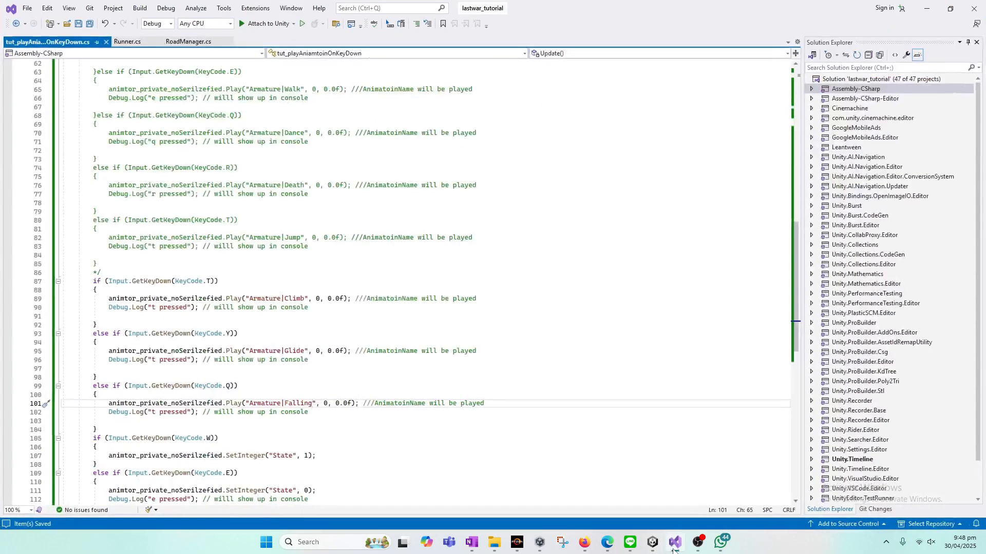
pyautogui.click(674, 545)
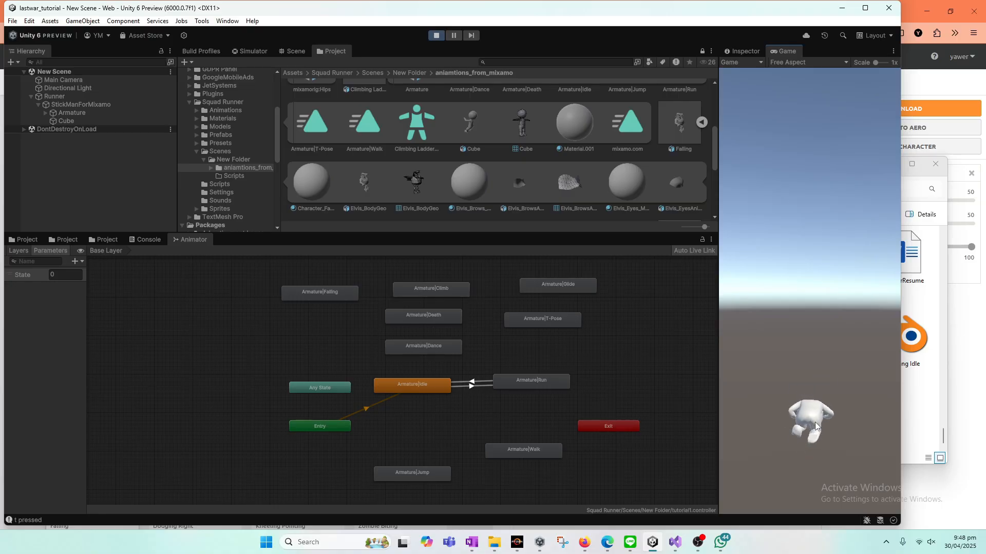
pyautogui.click(675, 545)
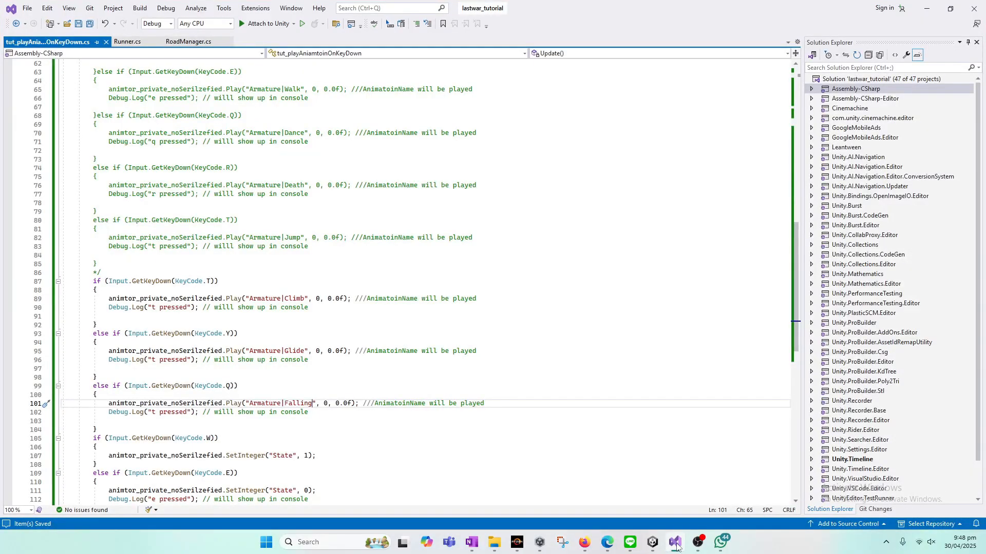
pyautogui.click(675, 545)
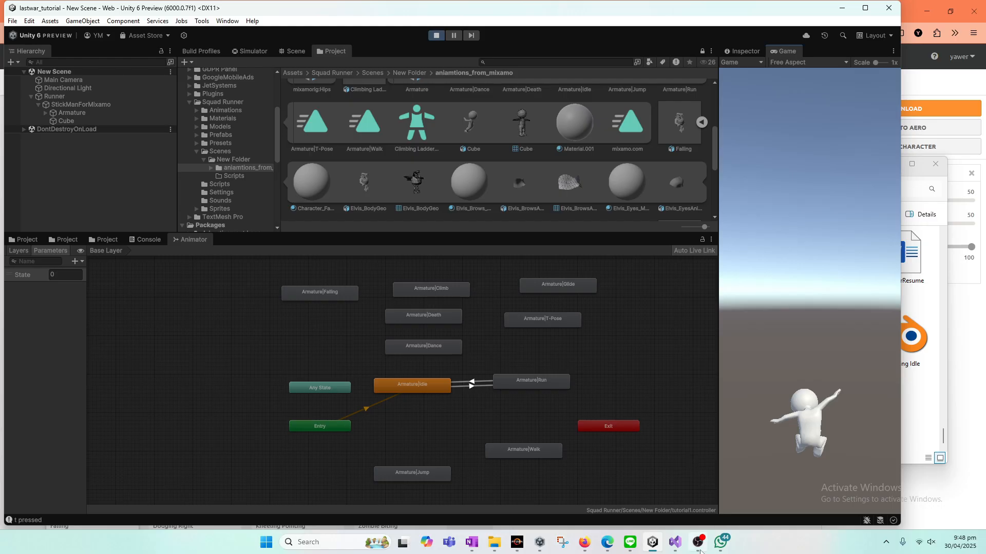
# Step: Review the planned animation transitions and their State values in the OneNote notes, comparing them with the Unity animator graph
pyautogui.click(698, 543)
pyautogui.click(697, 543)
pyautogui.click(471, 542)
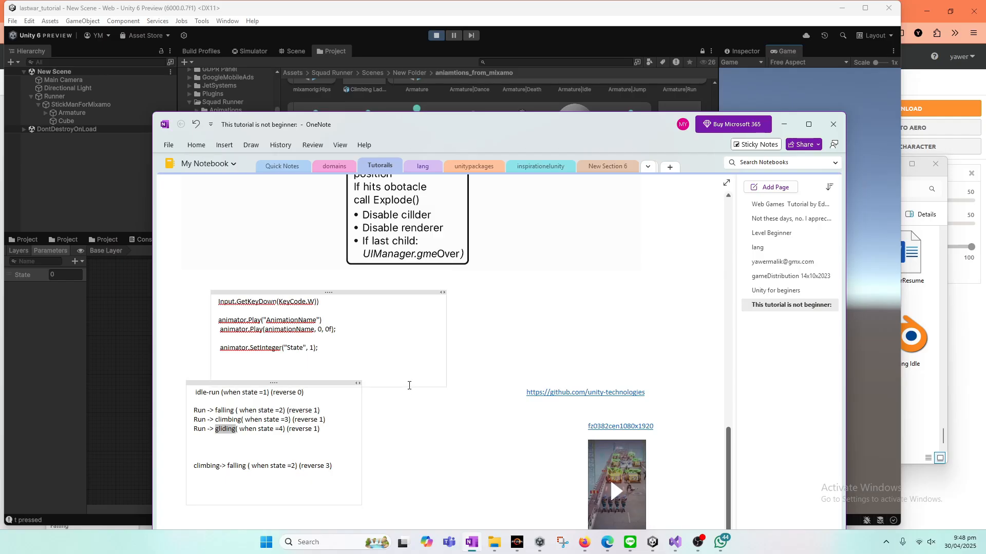
pyautogui.moveTo(728, 448); pyautogui.dragTo(728, 450)
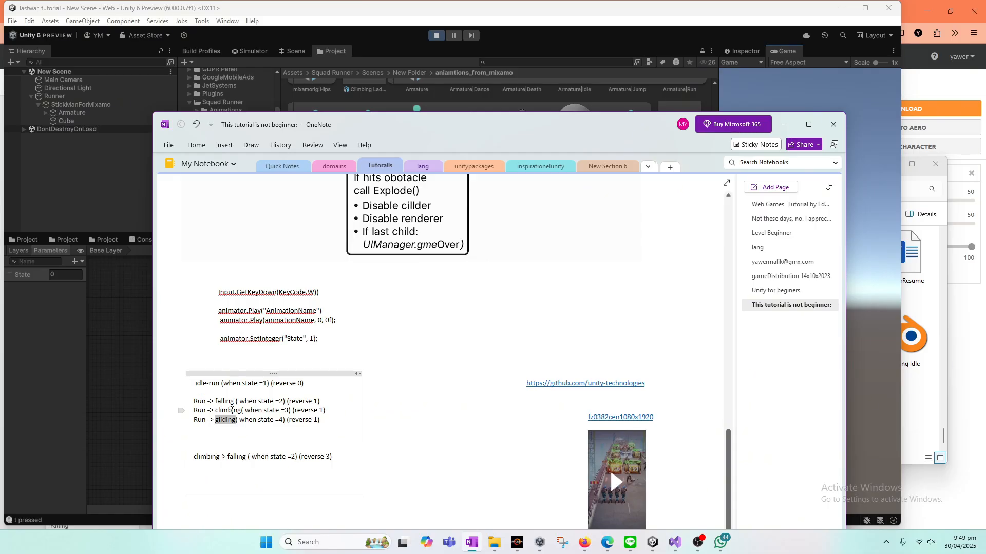
pyautogui.click(122, 383)
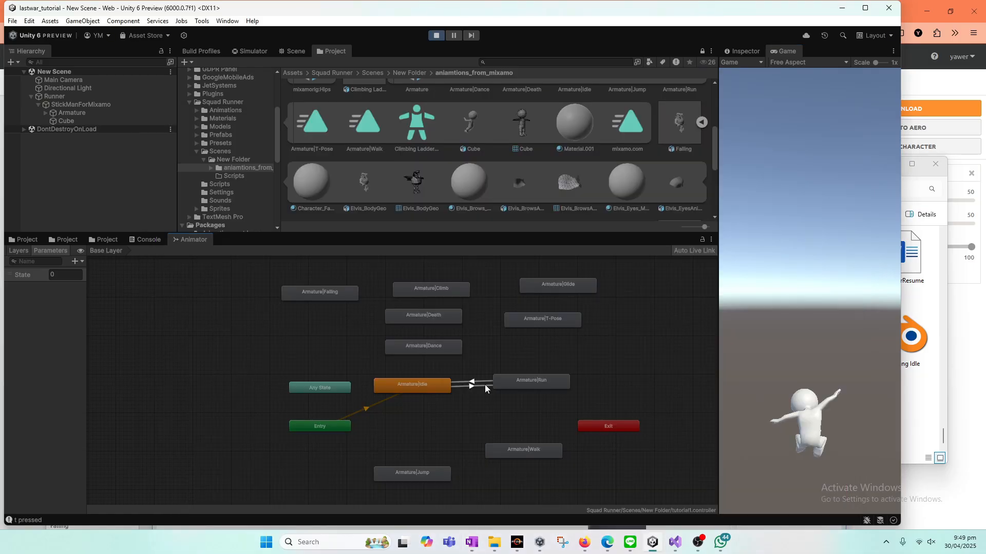
pyautogui.moveTo(471, 541)
pyautogui.click(471, 543)
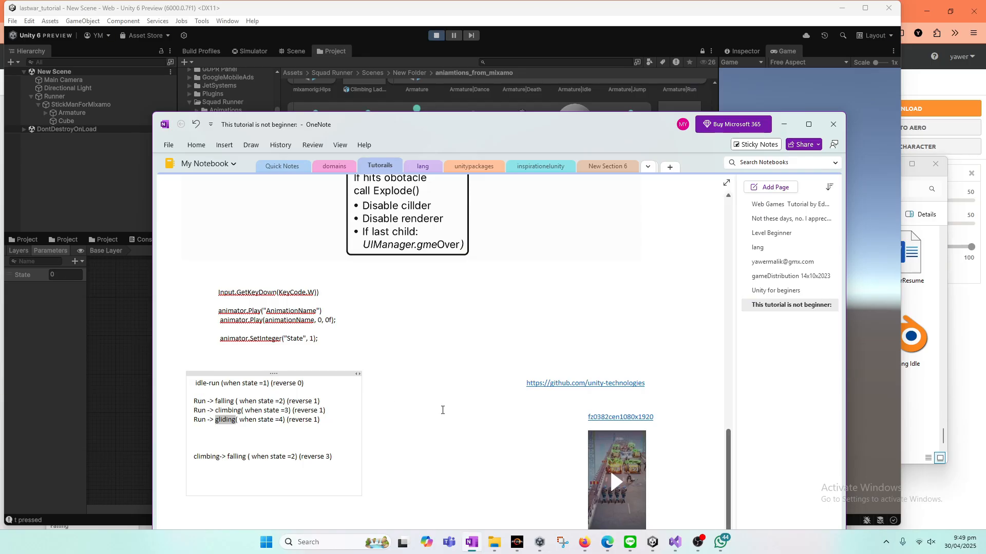
pyautogui.click(125, 398)
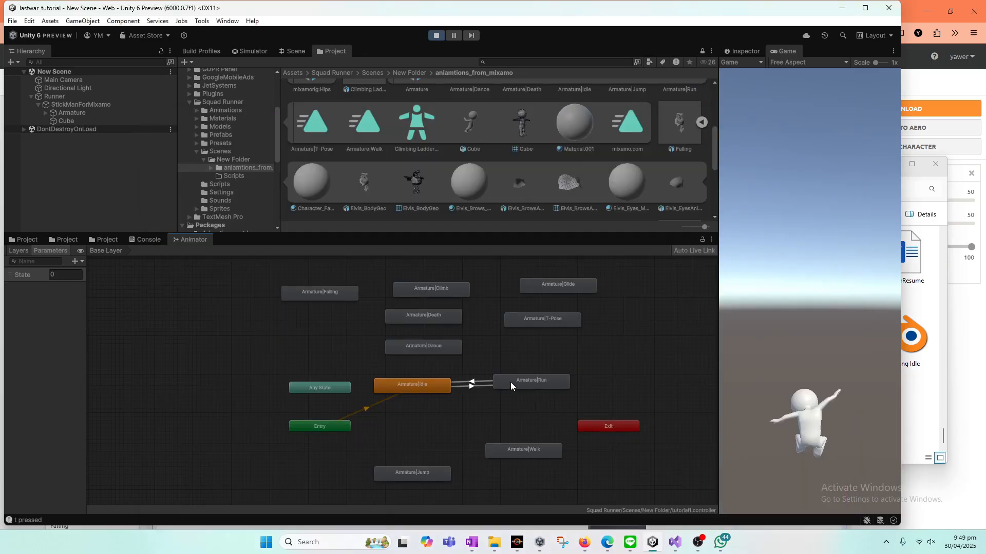
# Step: Arrange Armature|Falling above Armature|Run, move Armature|Glide and Armature|T-Pose out of the way, and stop play mode
pyautogui.moveTo(324, 293); pyautogui.dragTo(593, 341)
pyautogui.moveTo(556, 283); pyautogui.dragTo(556, 264)
pyautogui.moveTo(554, 315); pyautogui.dragTo(661, 271)
pyautogui.moveTo(596, 348); pyautogui.dragTo(599, 325)
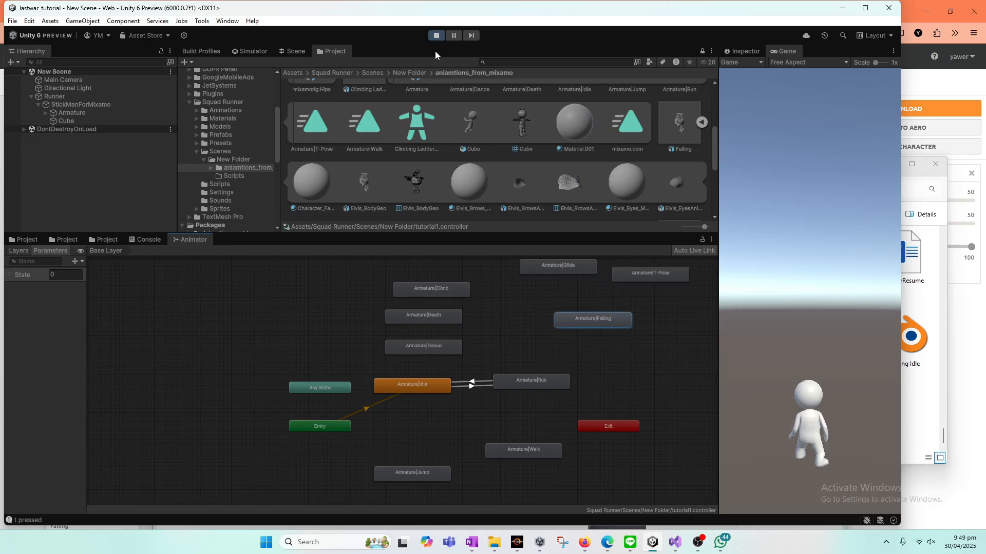
pyautogui.click(436, 35)
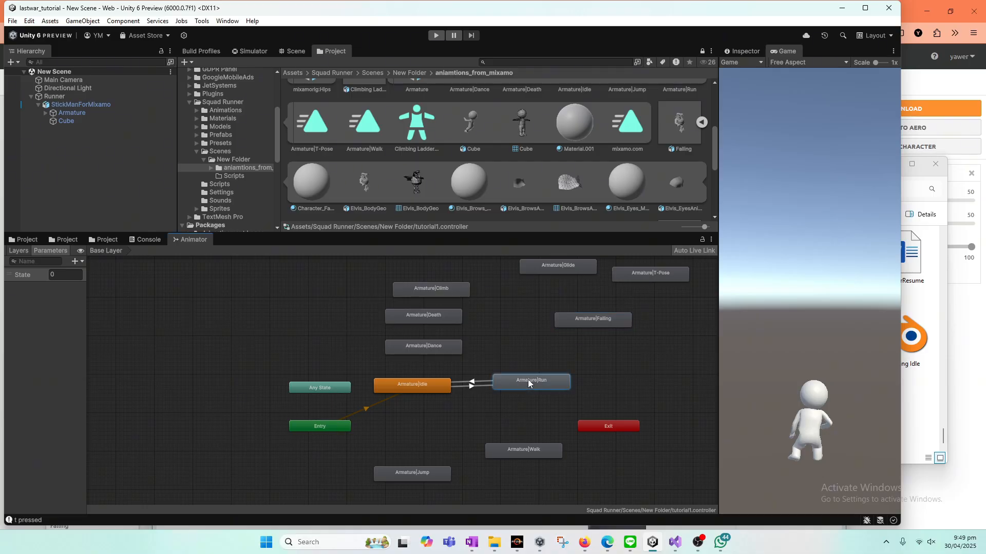
# Step: Create transitions from Armature|Run to Armature|Falling and from Armature|Falling back to Armature|Run
pyautogui.rightClick(528, 380)
pyautogui.click(547, 384)
pyautogui.click(580, 319)
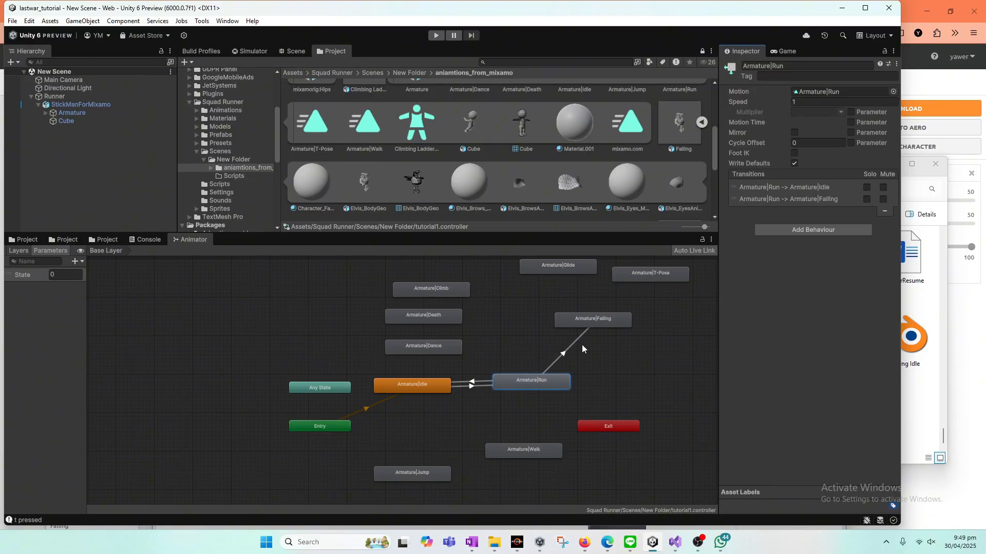
pyautogui.moveTo(587, 319); pyautogui.dragTo(584, 316)
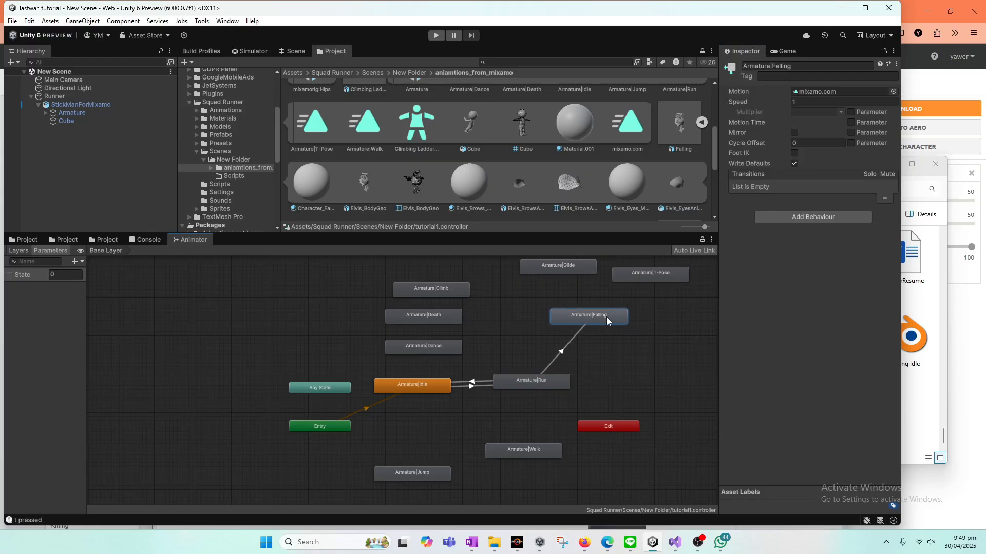
pyautogui.rightClick(605, 316)
pyautogui.click(629, 325)
pyautogui.click(547, 385)
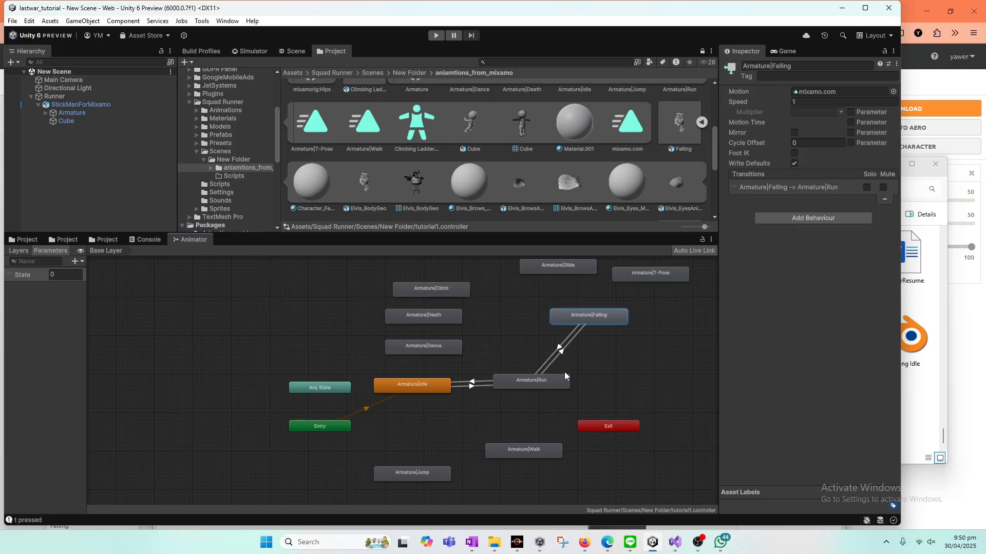
# Step: Check the OneNote transition plan and give the Armature|Run to Armature|Falling transition the condition State Equals 2
pyautogui.click(474, 545)
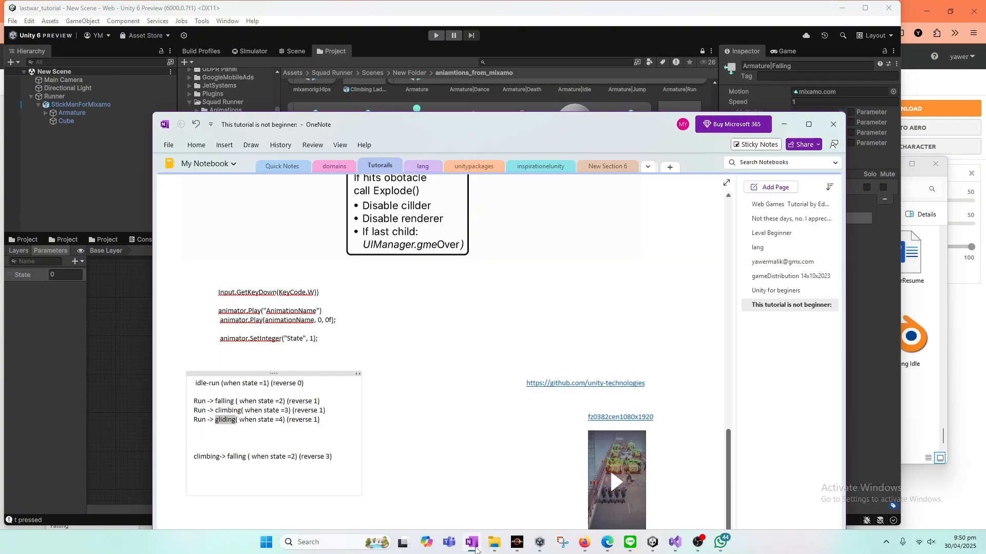
pyautogui.click(785, 126)
pyautogui.click(562, 349)
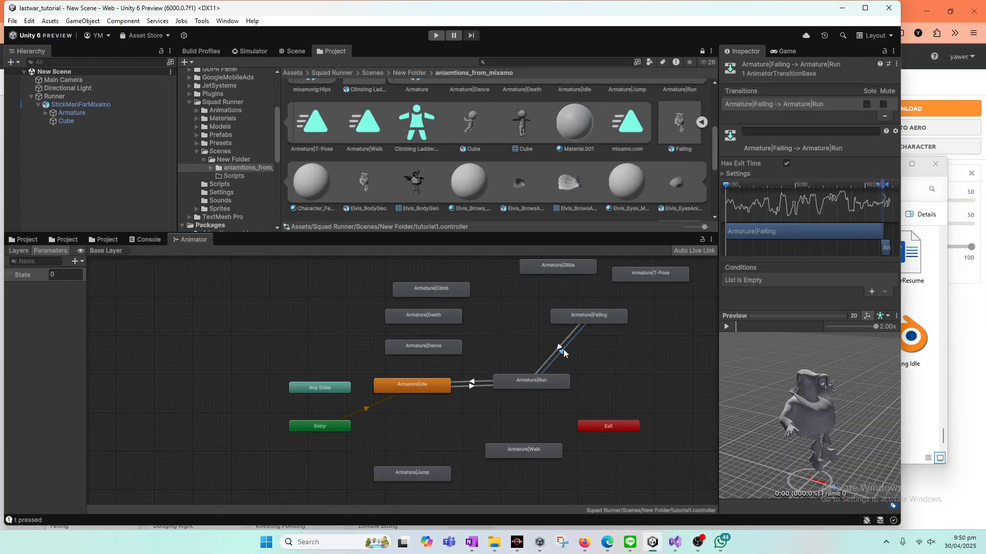
pyautogui.click(562, 350)
pyautogui.click(873, 292)
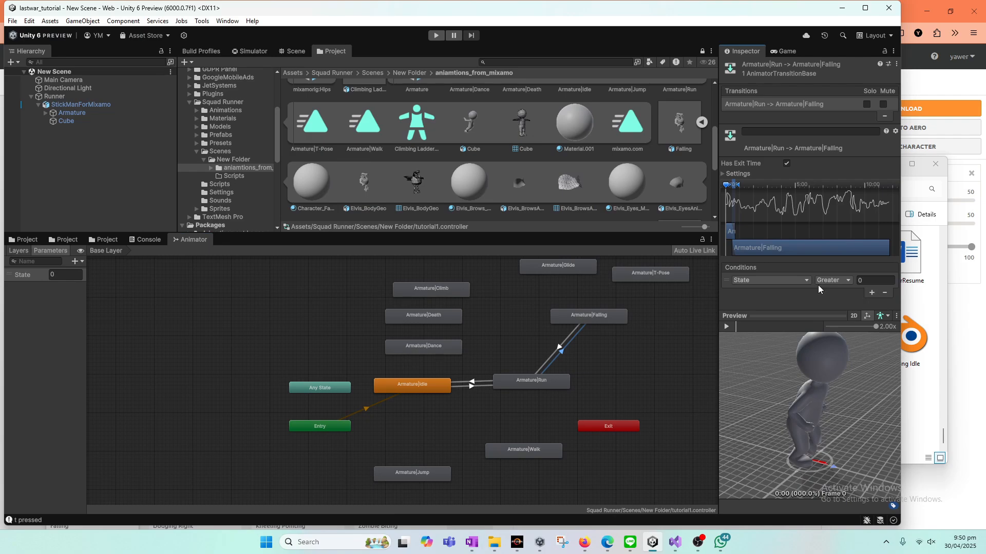
pyautogui.click(832, 280)
pyautogui.click(854, 314)
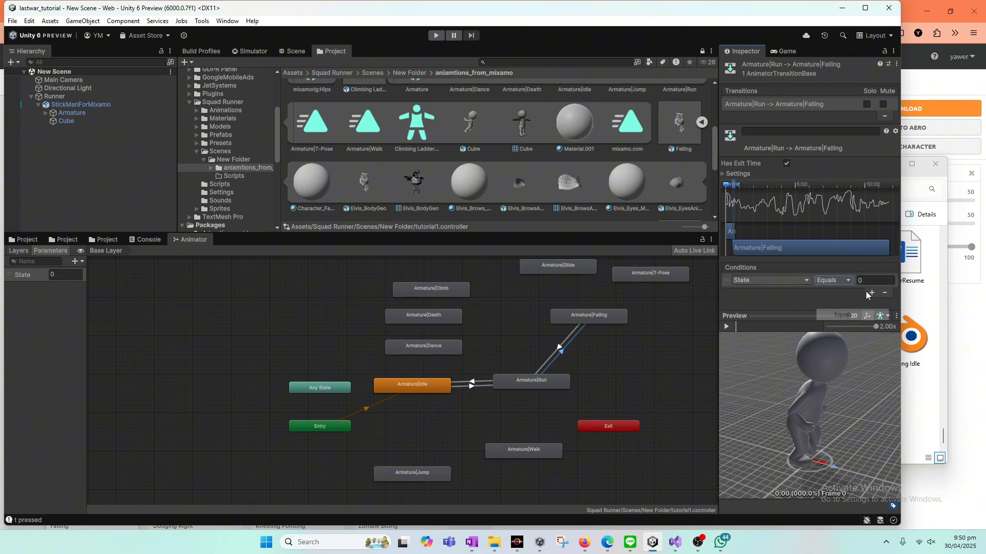
pyautogui.click(871, 280)
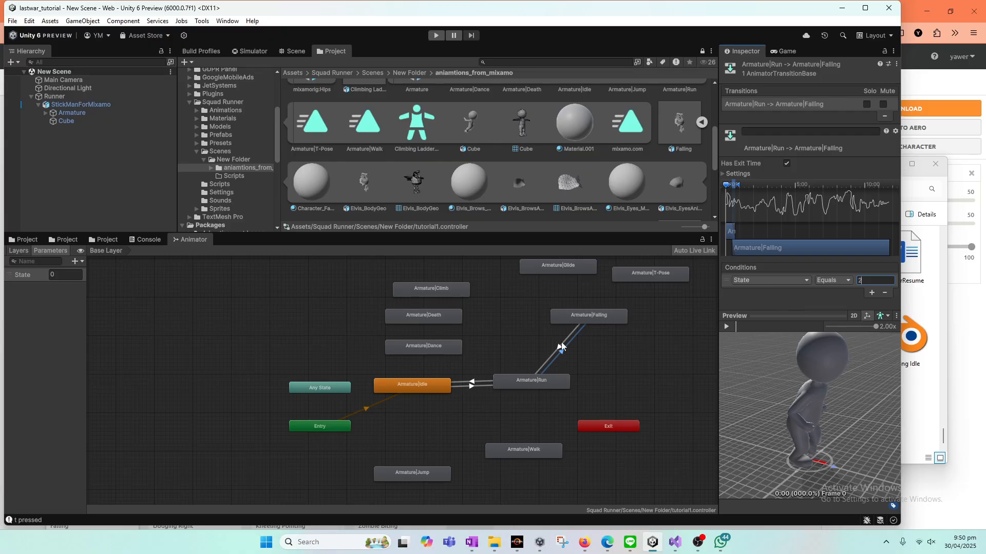
# Step: Give the Armature|Falling to Armature|Run transition the condition State Equals 1
pyautogui.click(555, 353)
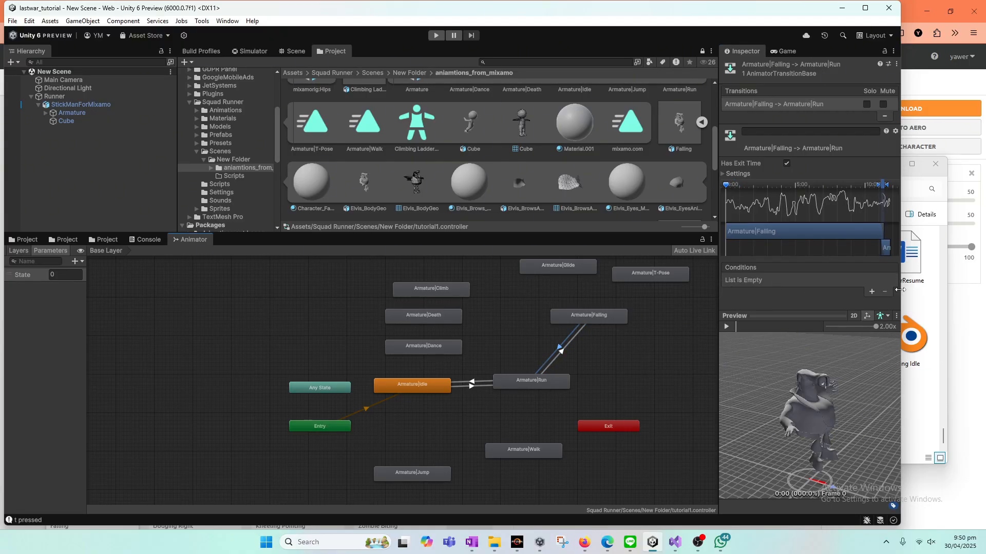
pyautogui.click(871, 292)
pyautogui.click(830, 282)
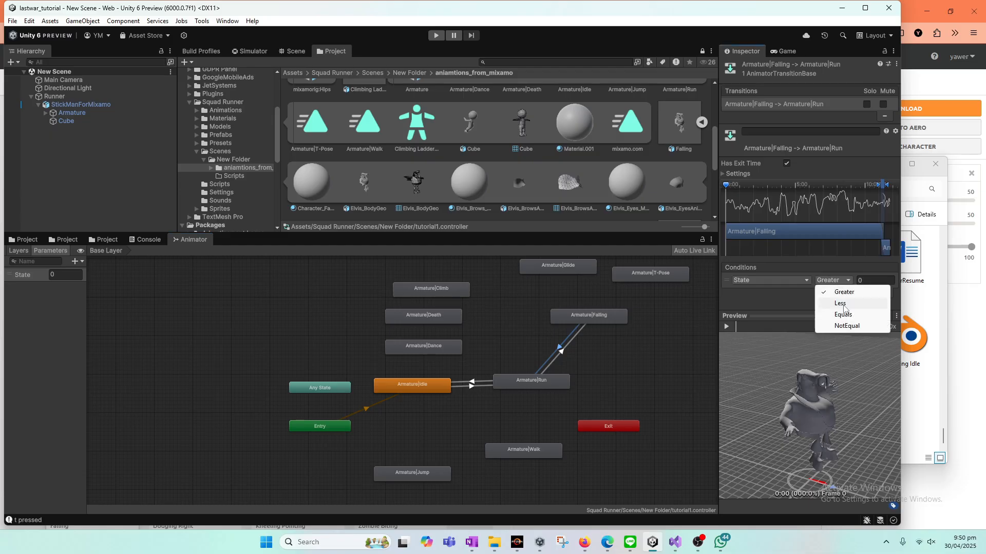
pyautogui.click(832, 313)
pyautogui.click(875, 280)
pyautogui.write('1')
pyautogui.click(640, 365)
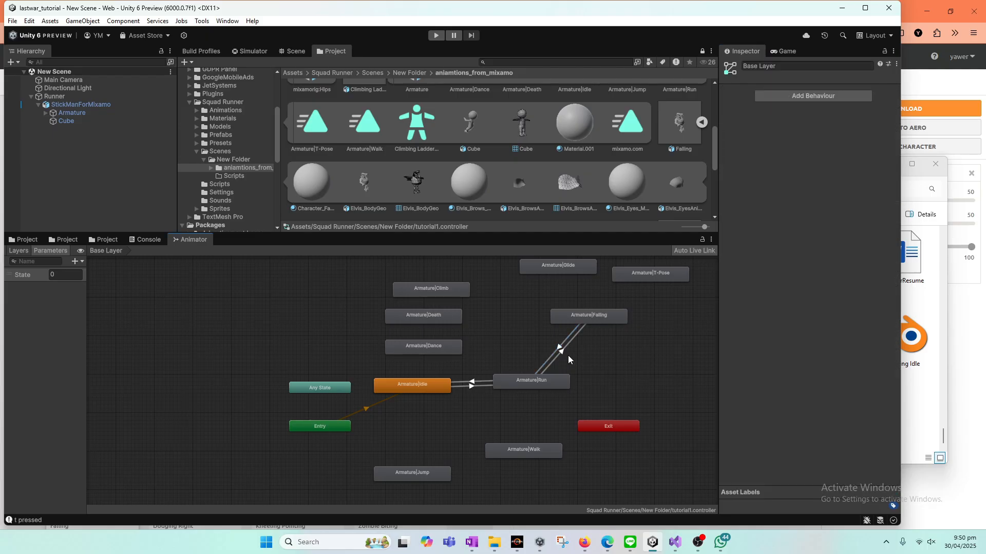
# Step: Consult the OneNote plan, place Armature|Climb just below Armature|Falling and create a transition to it from Armature|Run
pyautogui.click(565, 348)
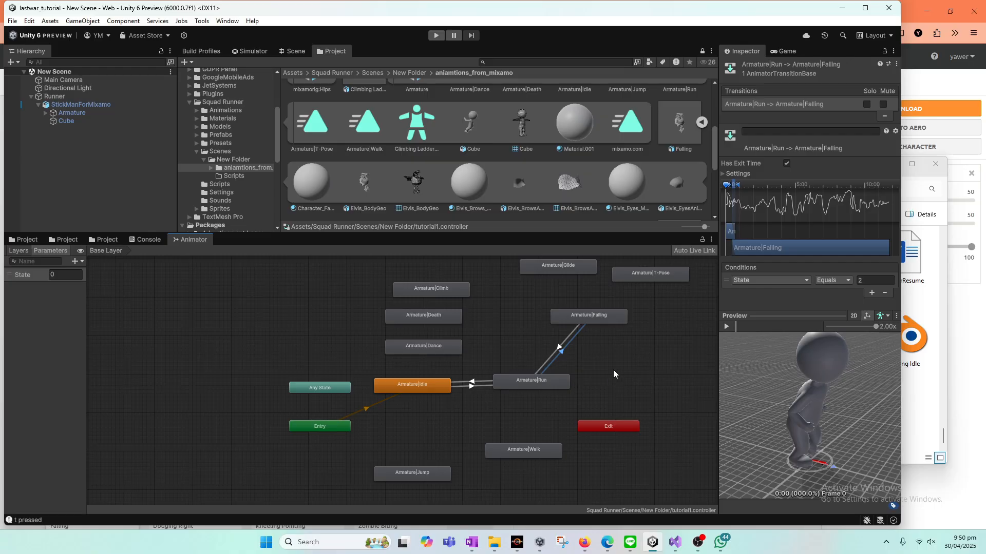
pyautogui.click(471, 542)
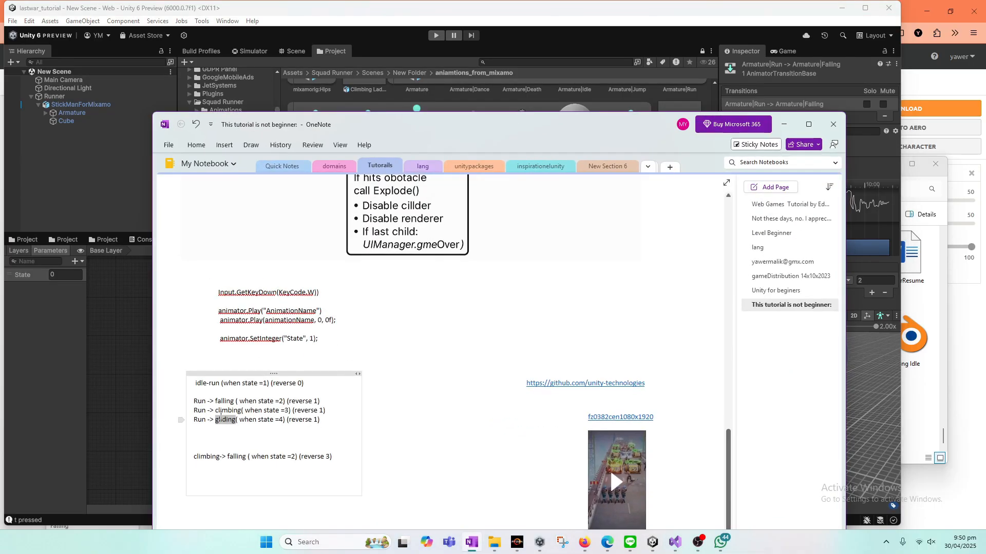
pyautogui.click(471, 542)
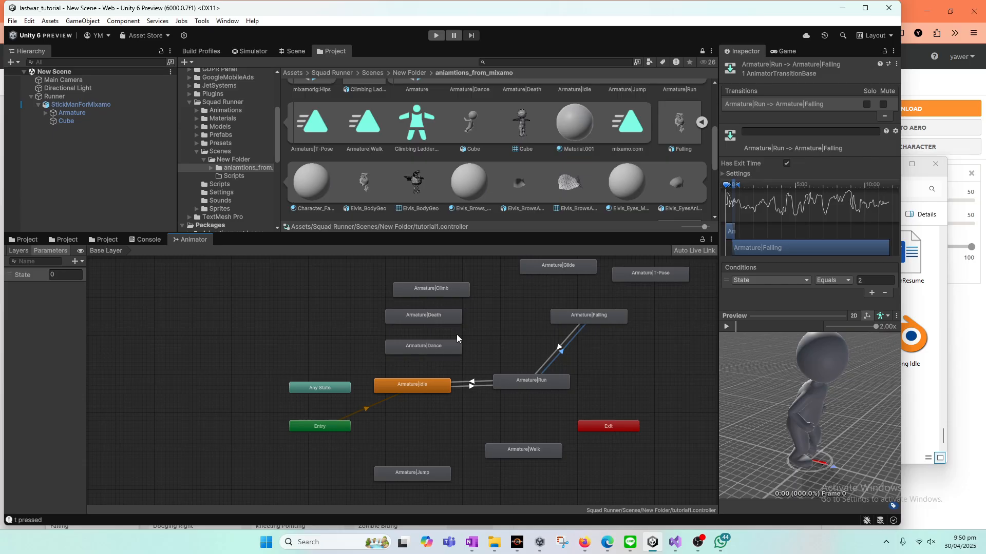
pyautogui.moveTo(455, 290); pyautogui.dragTo(624, 338)
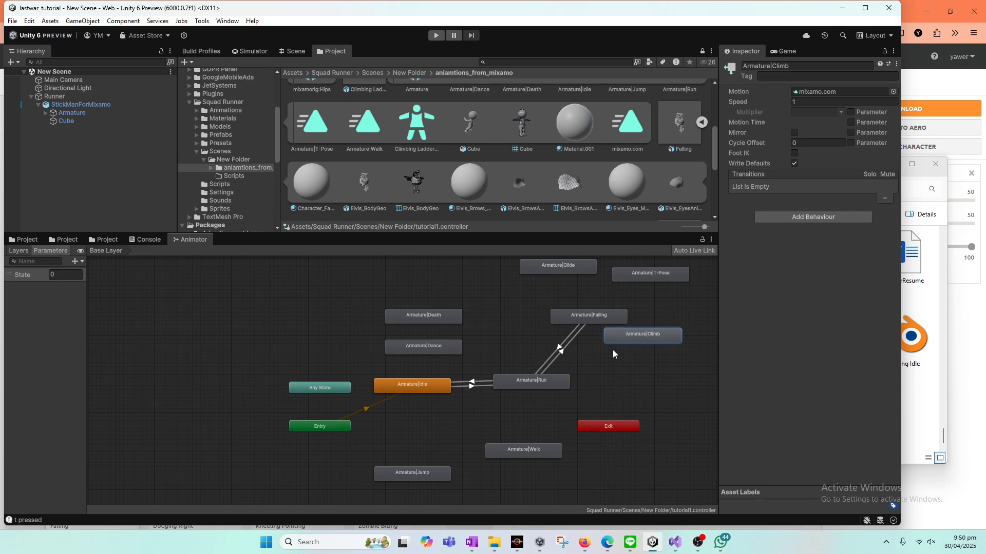
pyautogui.rightClick(562, 378)
pyautogui.click(582, 383)
pyautogui.click(632, 333)
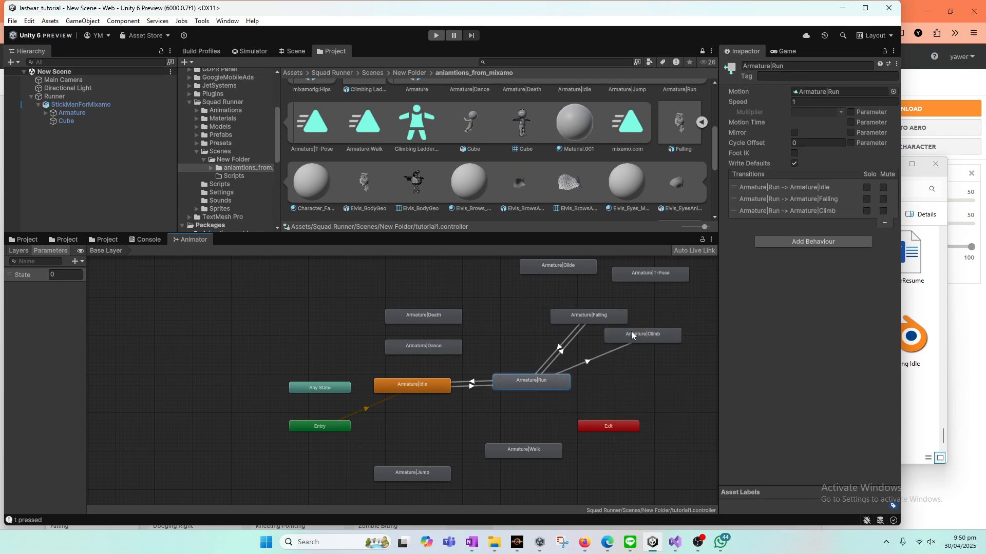
# Step: Give the Armature|Run to Armature|Climb transition the condition State Equals 3
pyautogui.click(592, 368)
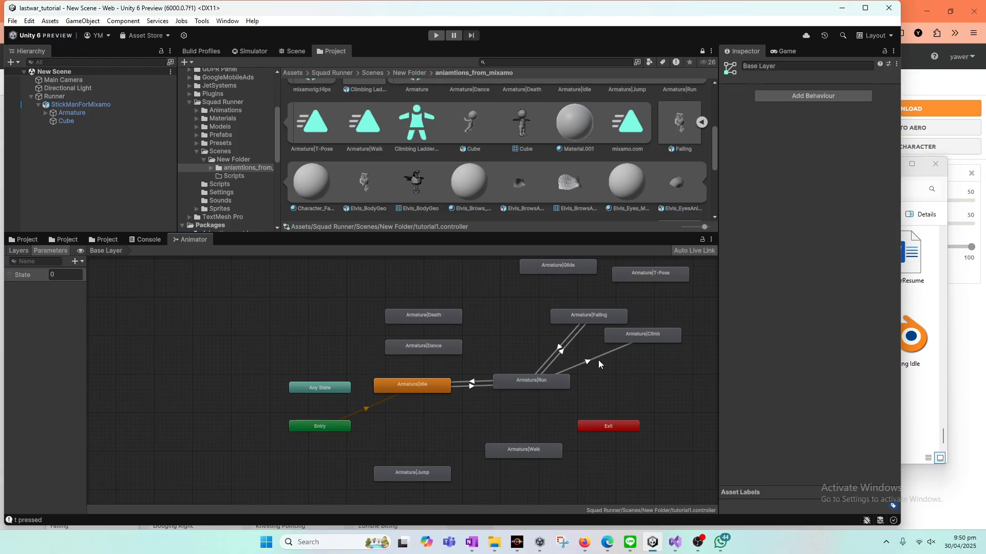
pyautogui.click(598, 361)
pyautogui.click(871, 292)
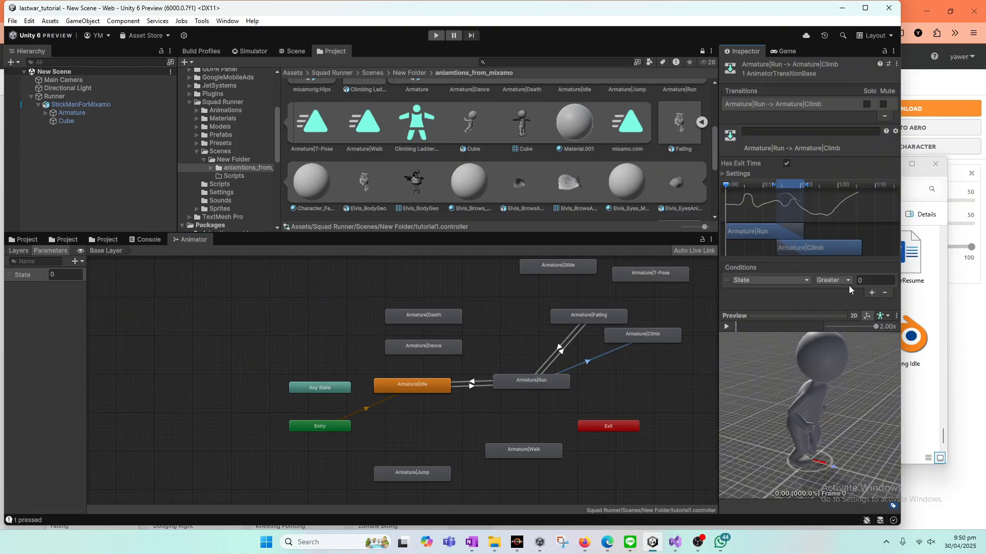
pyautogui.click(833, 280)
pyautogui.click(842, 314)
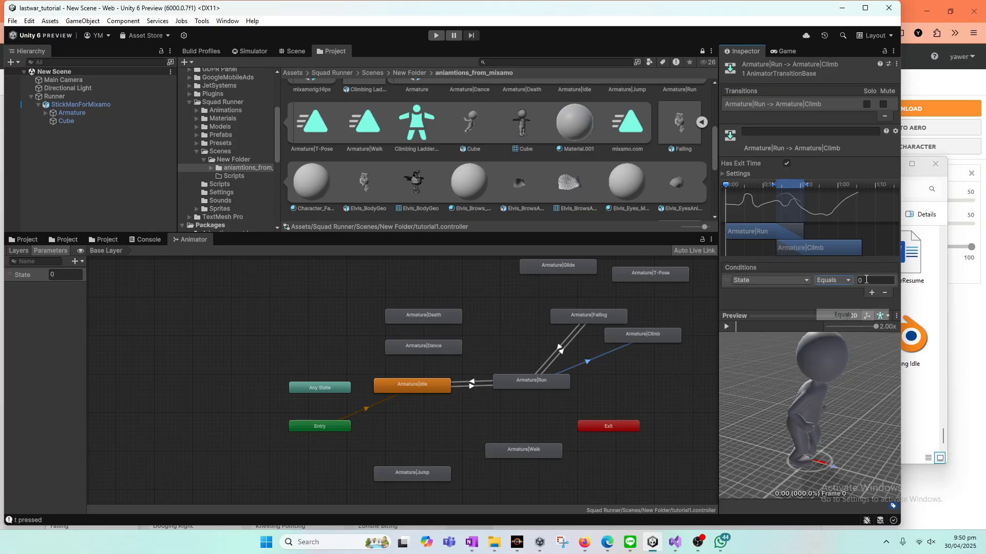
pyautogui.click(859, 282)
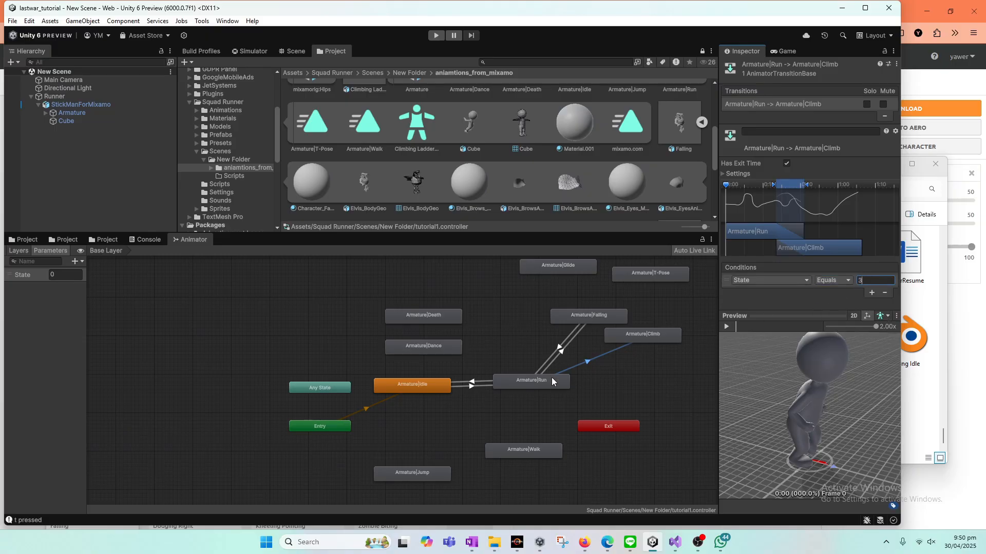
pyautogui.write('3')
# Step: Create a transition from Armature|Climb back to Armature|Run
pyautogui.click(650, 334)
pyautogui.rightClick(650, 334)
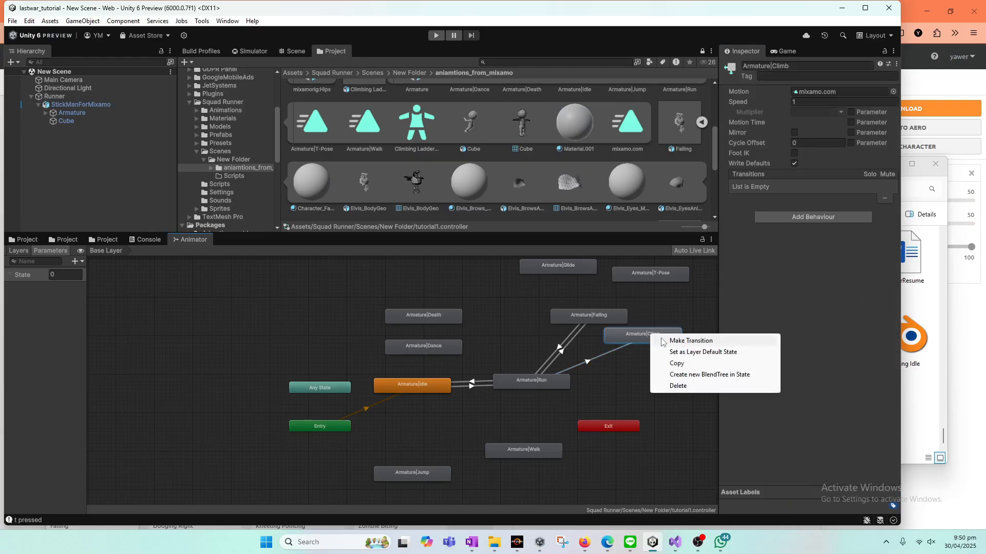
pyautogui.click(670, 339)
pyautogui.click(543, 378)
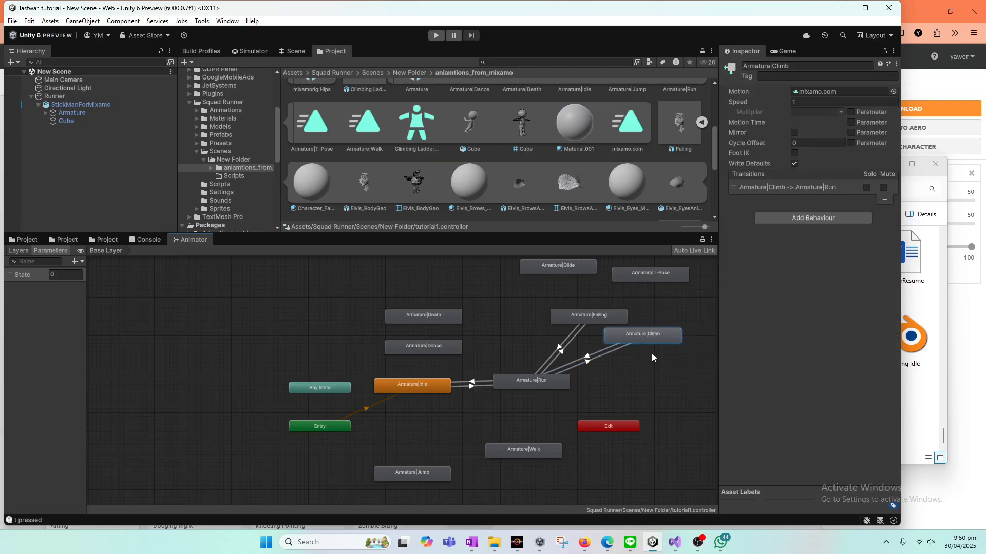
# Step: Give the Armature|Climb to Armature|Run transition a condition that uses Equals on the State parameter
pyautogui.click(602, 354)
pyautogui.click(871, 292)
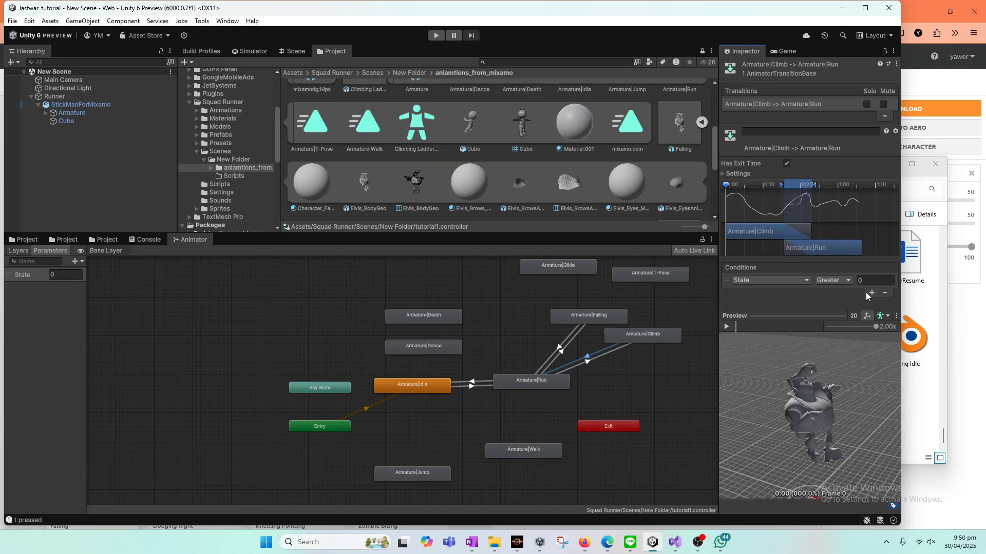
pyautogui.click(842, 280)
pyautogui.click(847, 315)
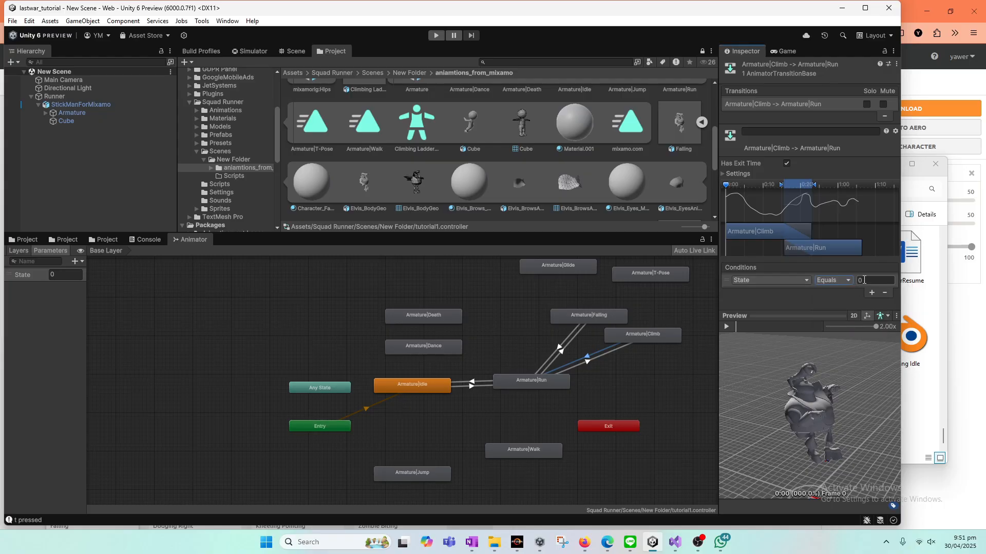
pyautogui.click(864, 279)
pyautogui.click(660, 376)
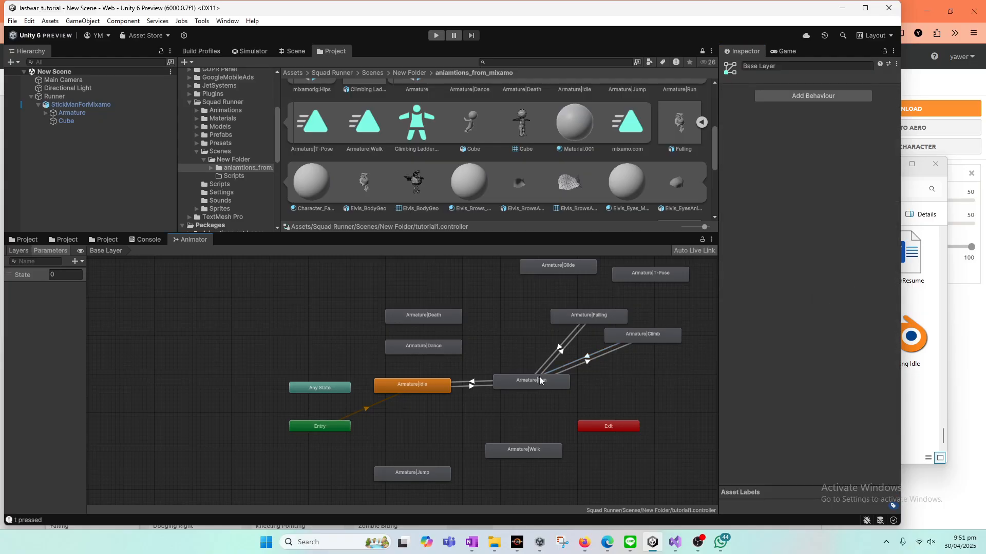
# Step: Review the Armature|Falling to Armature|Run transition's condition and check the gliding entry in the OneNote transition plan
pyautogui.click(564, 348)
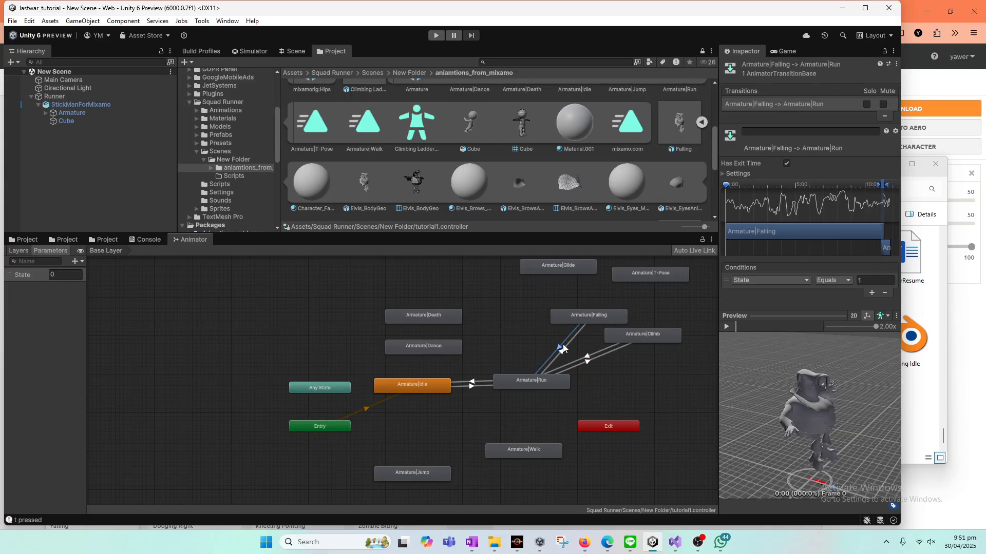
pyautogui.click(626, 386)
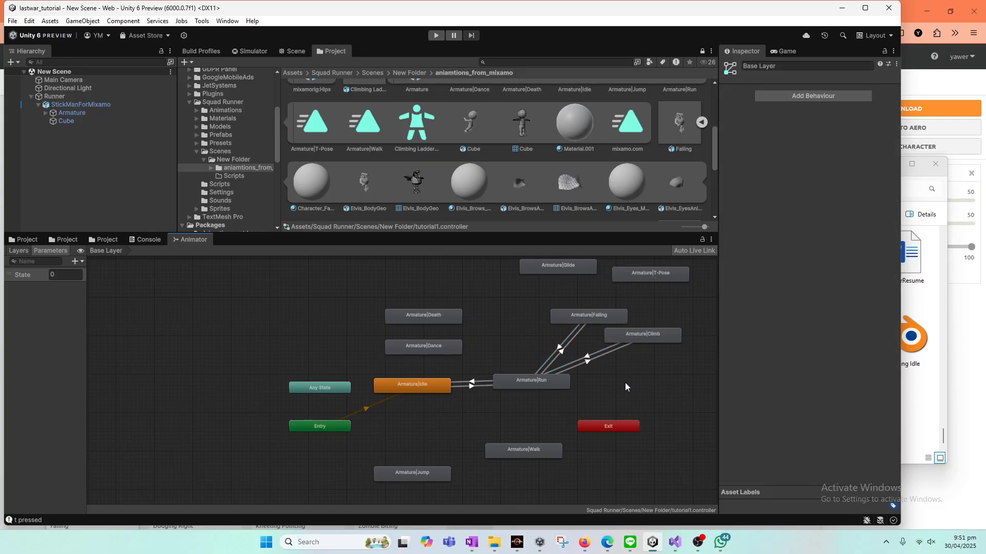
pyautogui.click(471, 542)
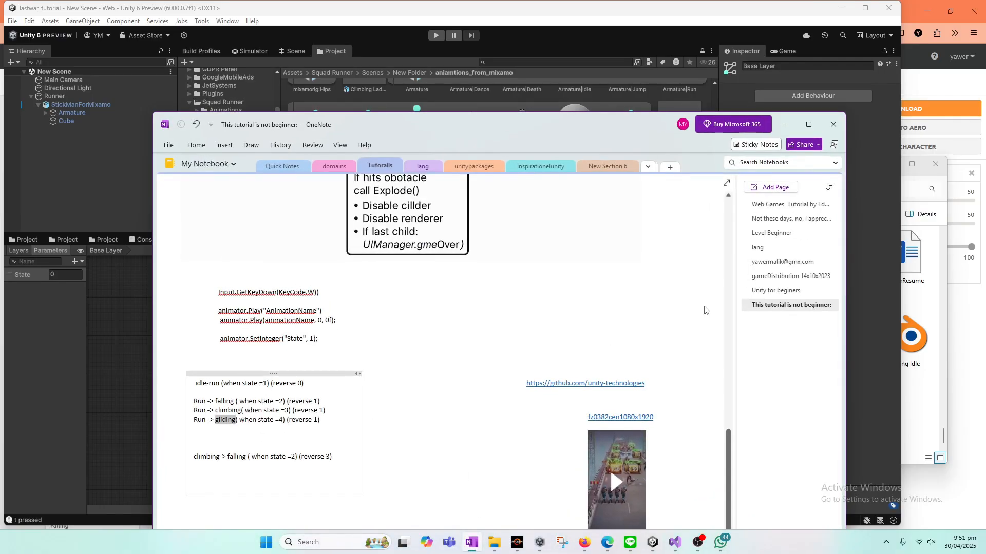
pyautogui.click(784, 123)
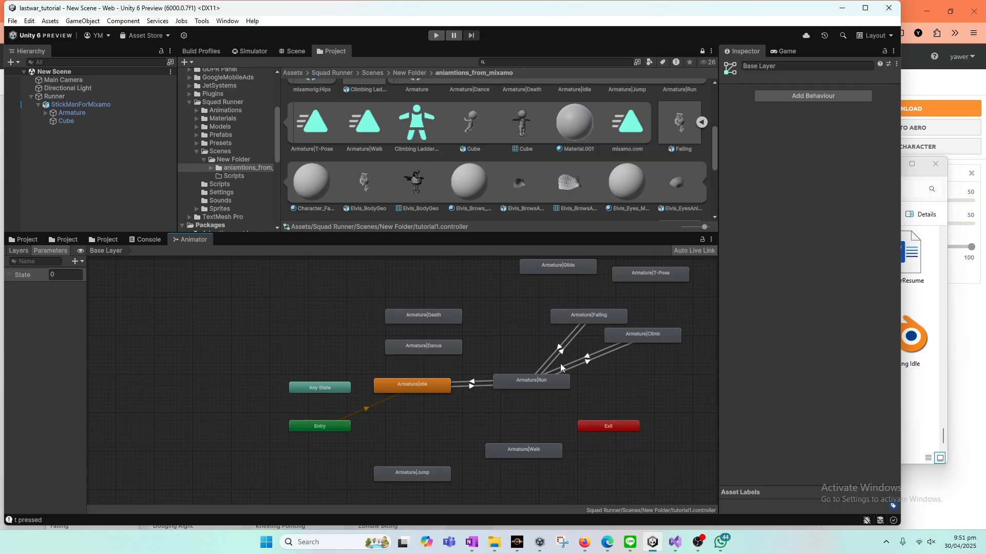
# Step: Place Armature|Glide just below Armature|Climb and create transitions between it and Armature|Run in both directions
pyautogui.moveTo(470, 310); pyautogui.dragTo(484, 327, button='middle')
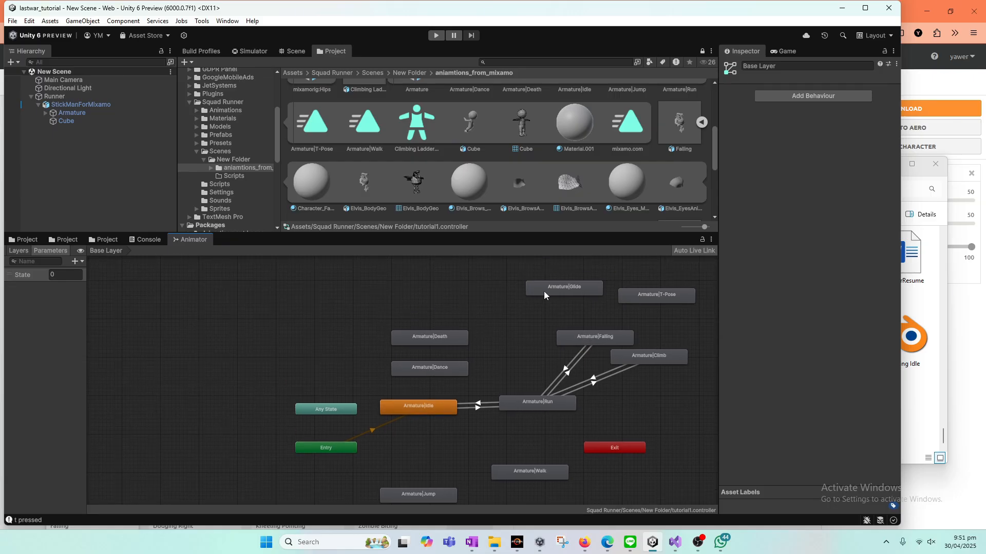
pyautogui.moveTo(560, 286); pyautogui.dragTo(666, 387)
pyautogui.rightClick(666, 387)
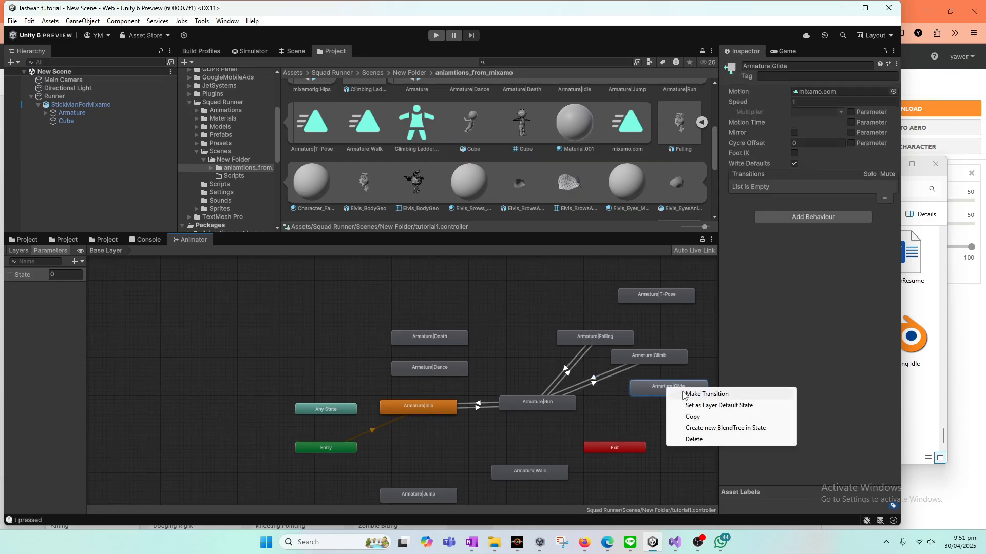
pyautogui.click(687, 393)
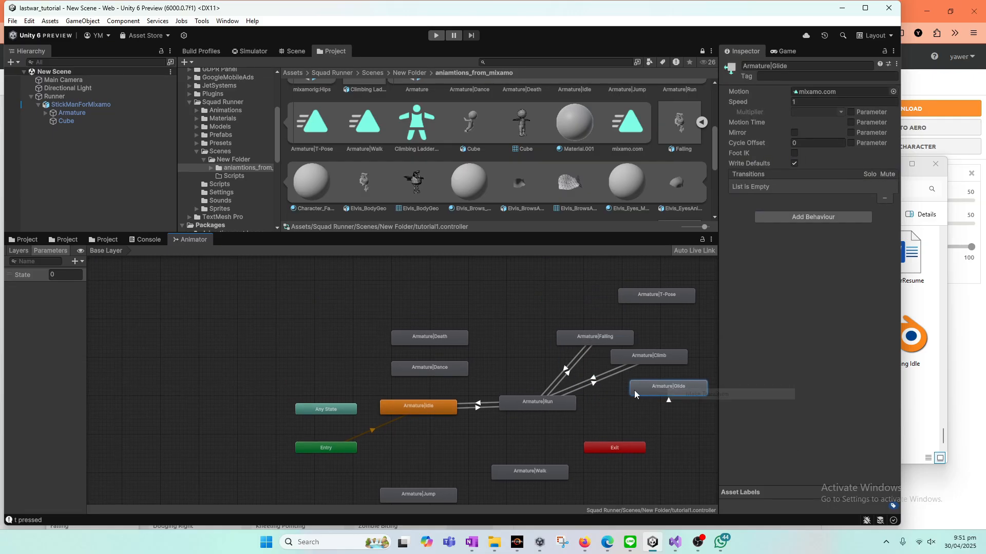
pyautogui.click(564, 400)
pyautogui.rightClick(572, 403)
pyautogui.click(598, 409)
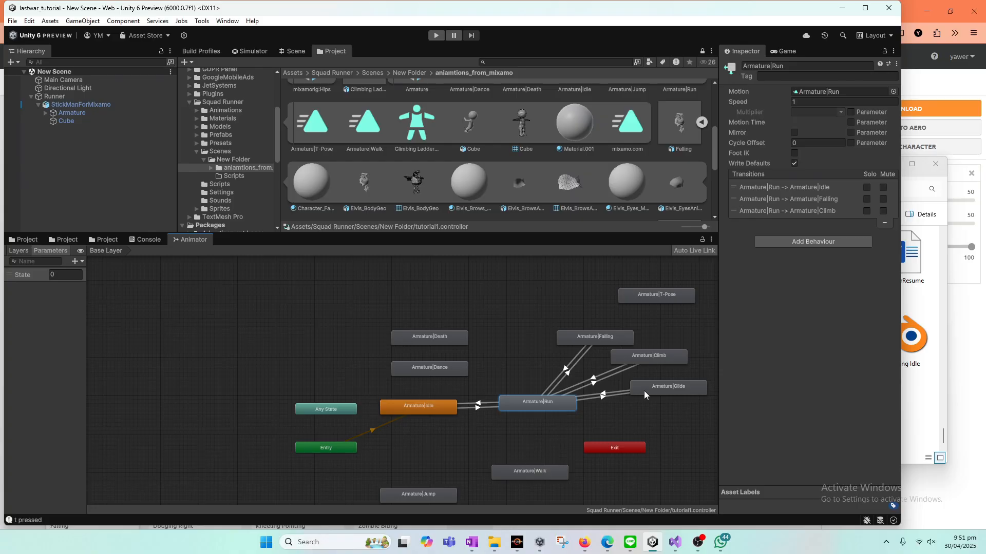
pyautogui.click(643, 391)
# Step: Check the OneNote plan and give the Armature|Run to Armature|Glide transition the condition State Equals 4
pyautogui.click(471, 545)
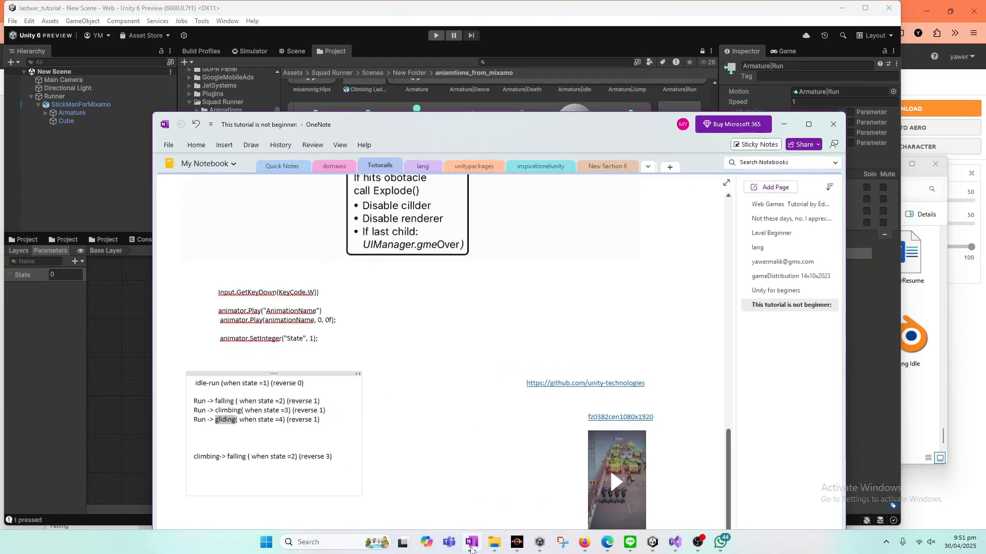
pyautogui.click(471, 545)
pyautogui.click(611, 397)
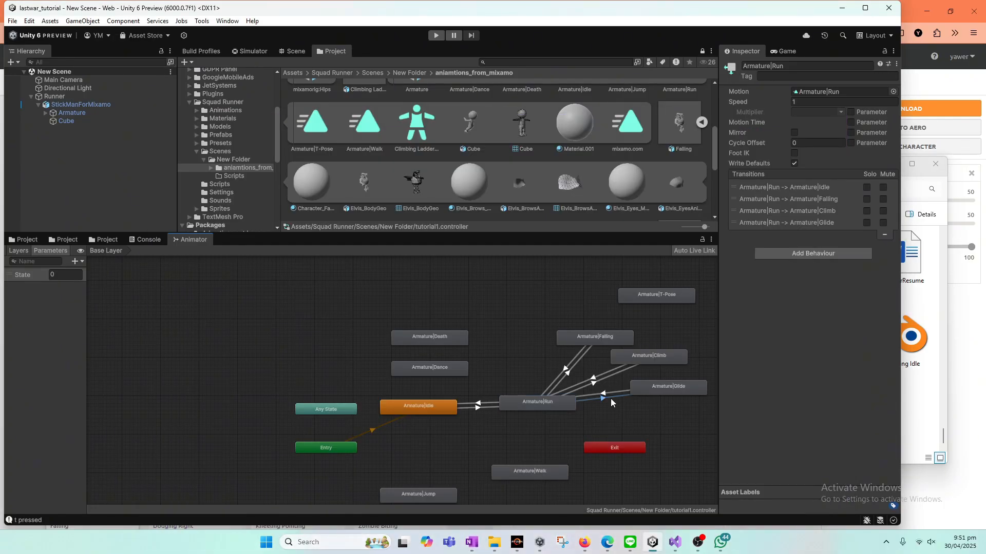
pyautogui.click(871, 292)
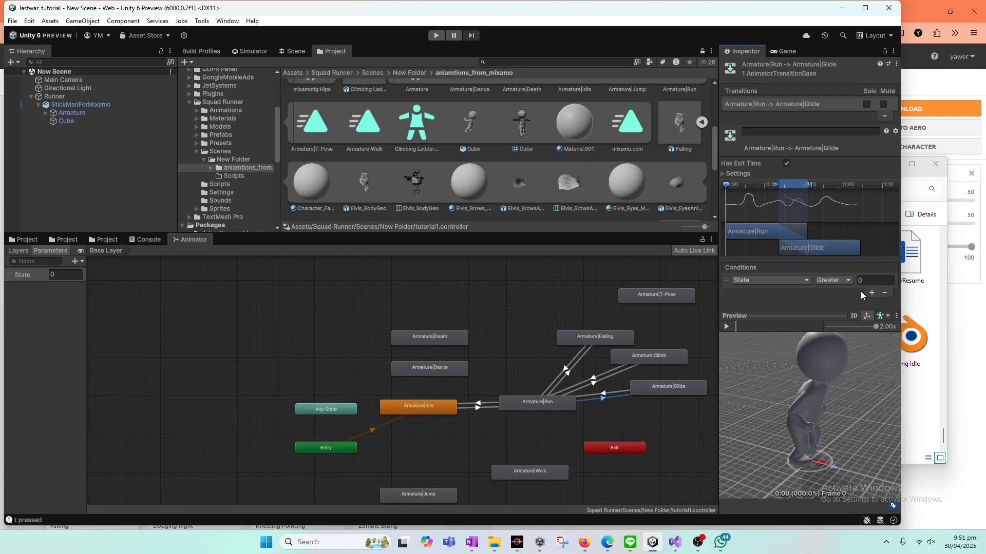
pyautogui.click(848, 281)
pyautogui.click(843, 315)
pyautogui.click(872, 280)
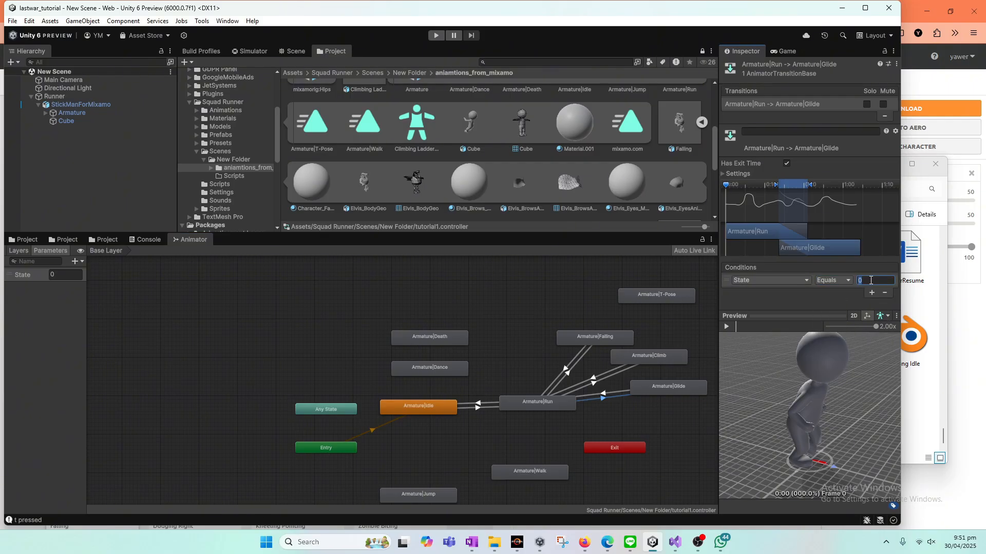
pyautogui.write('4')
# Step: Give the Armature|Glide to Armature|Run transition the condition State Equals 1
pyautogui.click(624, 391)
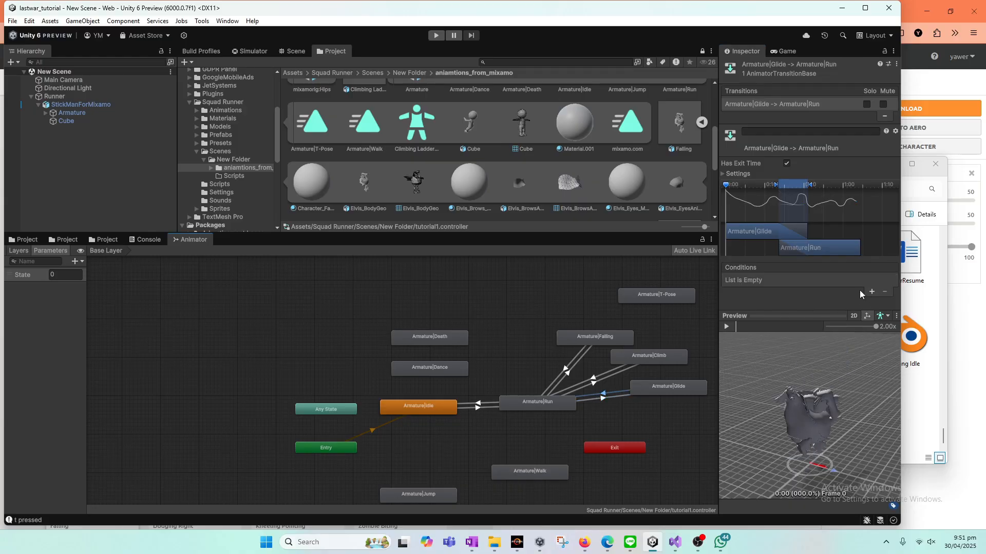
pyautogui.click(871, 292)
pyautogui.click(843, 282)
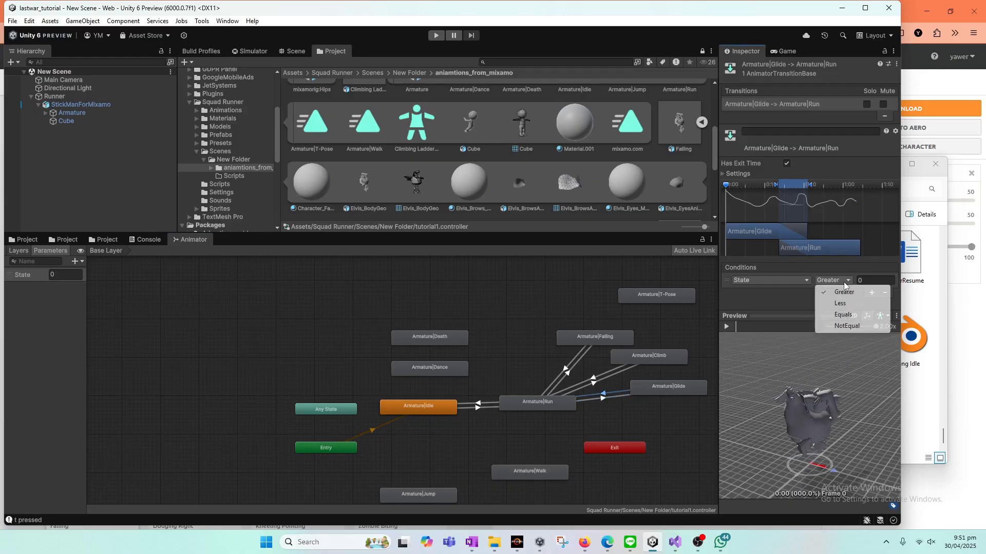
pyautogui.click(864, 283)
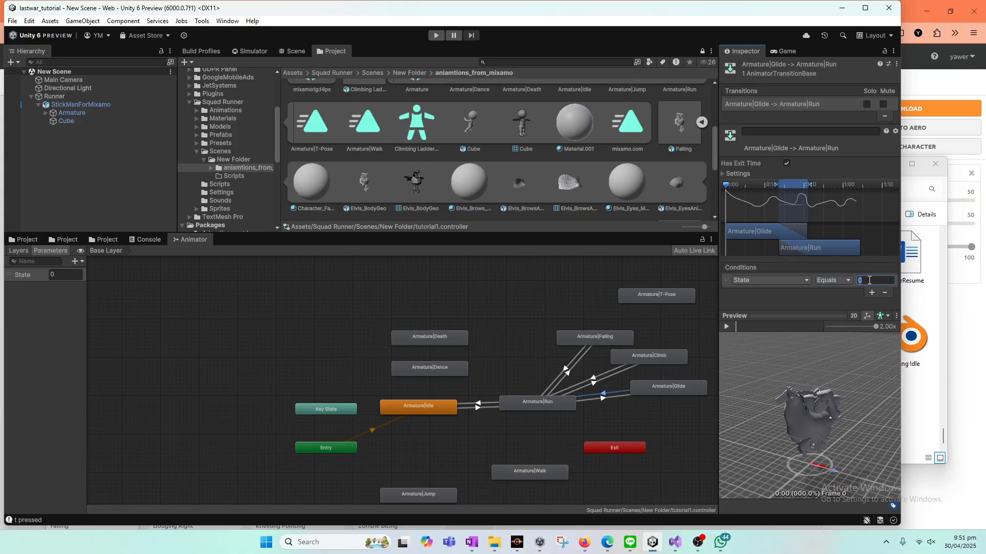
pyautogui.write('1')
pyautogui.click(624, 417)
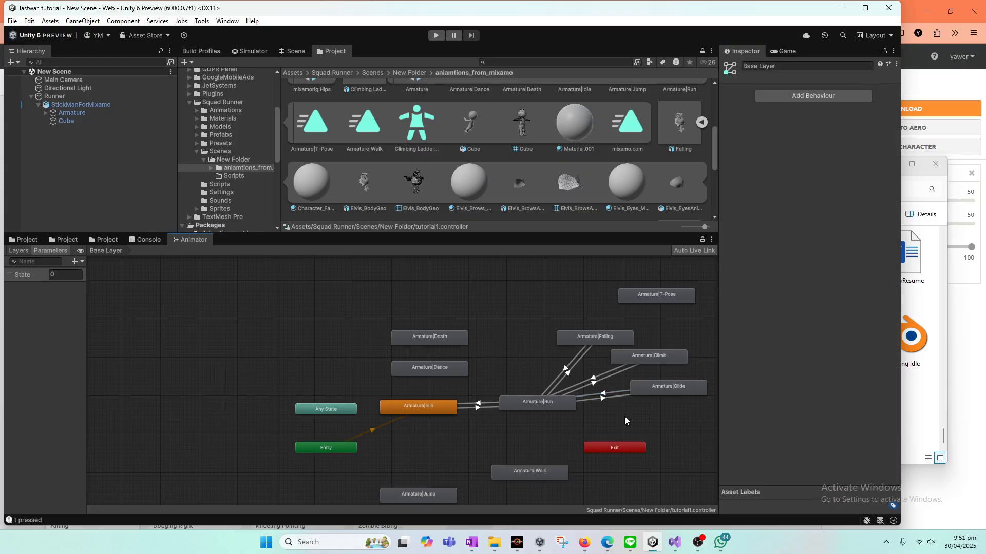
pyautogui.click(690, 389)
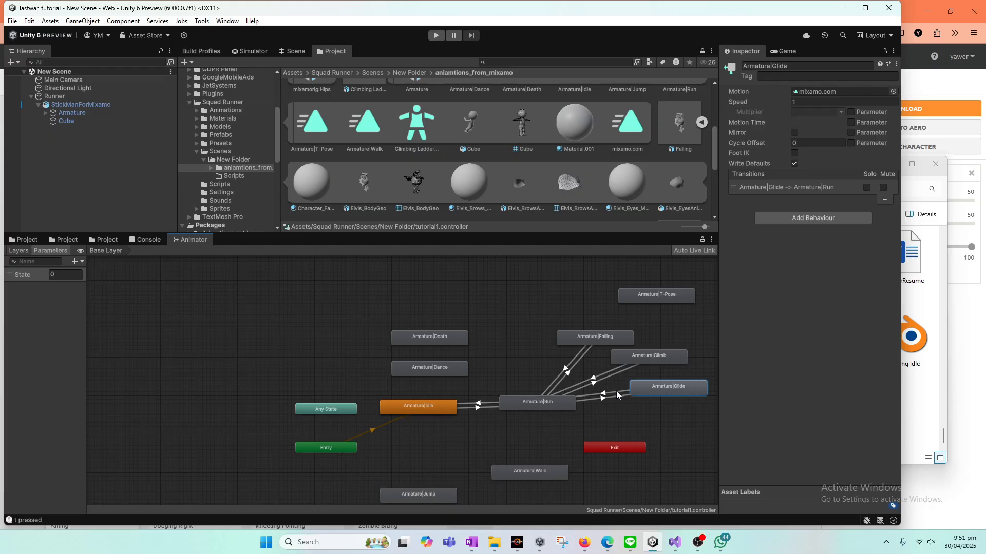
# Step: Switch to Visual Studio, change the W key's SetInteger call to set State to 3 and save the script
pyautogui.click(675, 543)
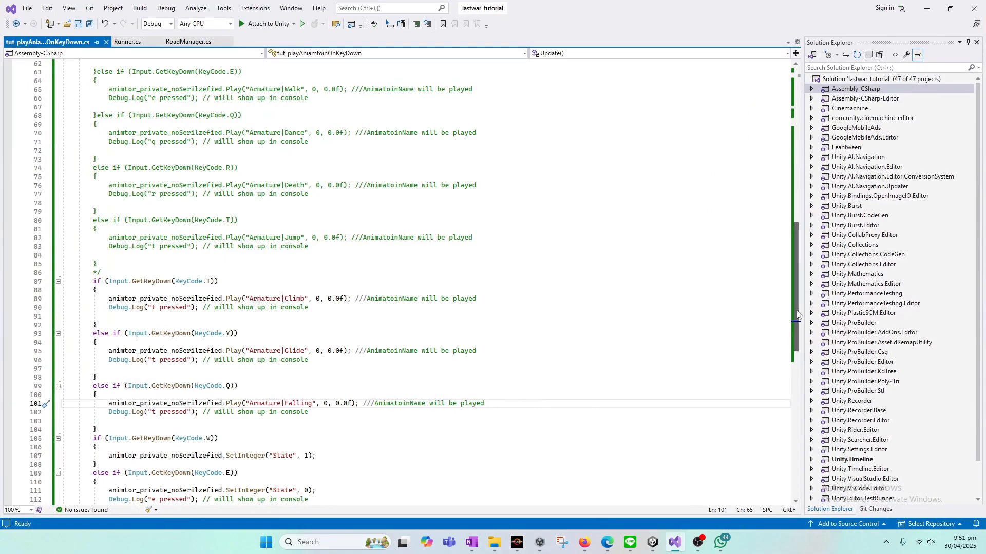
pyautogui.moveTo(796, 305); pyautogui.dragTo(805, 404)
pyautogui.scroll(8, 335, 368)
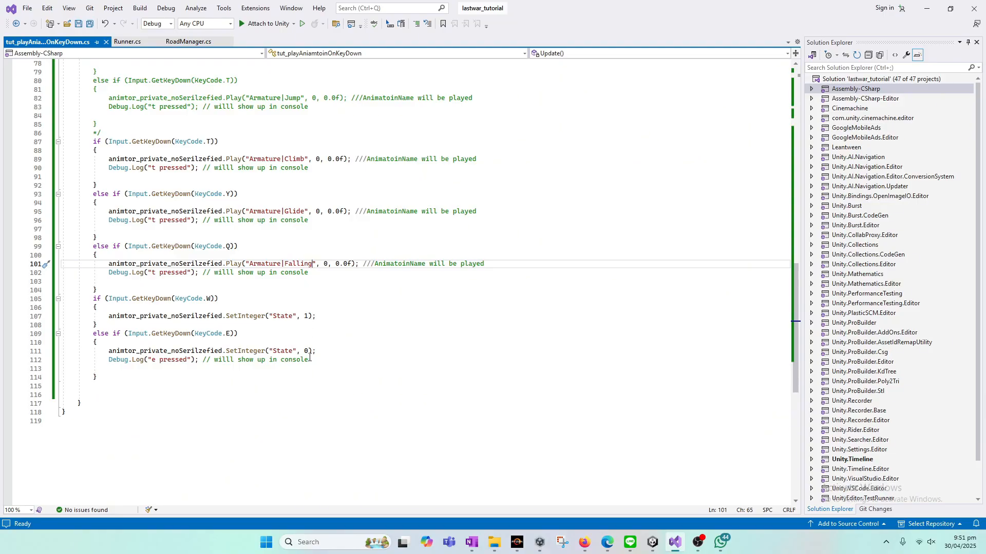
pyautogui.doubleClick(306, 316)
pyautogui.write('3')
pyautogui.hotkey('ctrl', 's')
# Step: Return to Unity, start play mode and show the Game view beside the animator graph
pyautogui.click(683, 546)
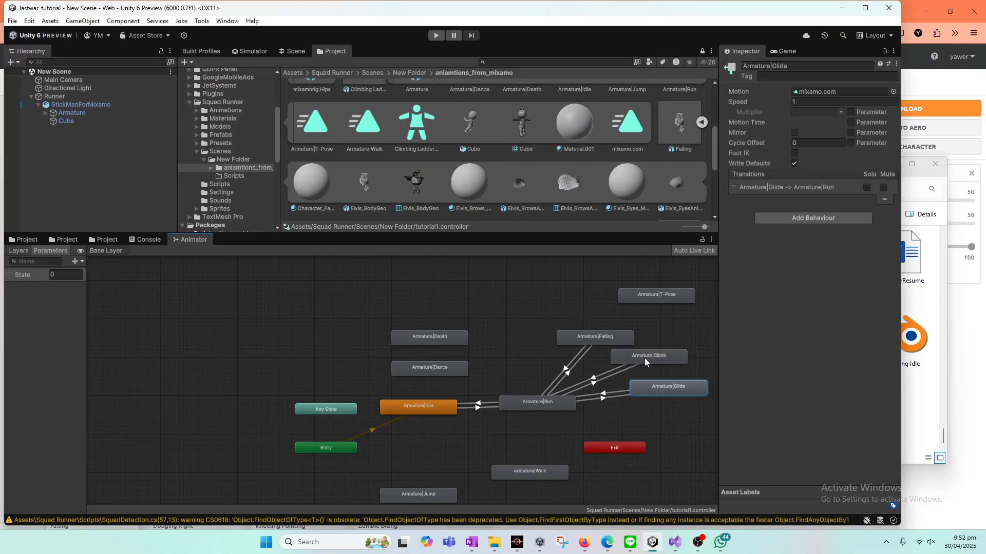
pyautogui.click(436, 35)
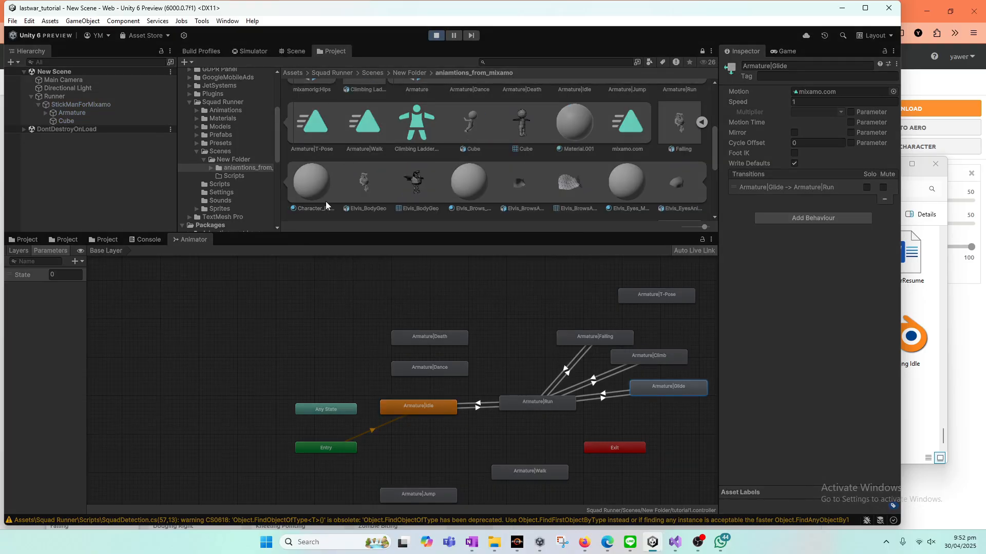
pyautogui.click(147, 240)
pyautogui.click(200, 240)
pyautogui.click(783, 51)
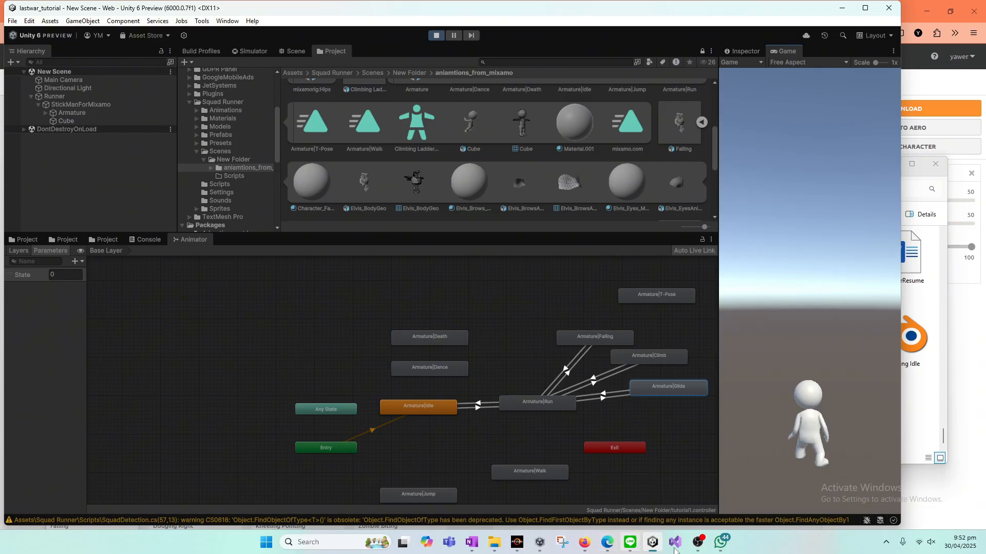
# Step: Recheck the key handlers in the Visual Studio script and return to the running Unity scene
pyautogui.click(677, 547)
pyautogui.click(683, 549)
pyautogui.click(674, 544)
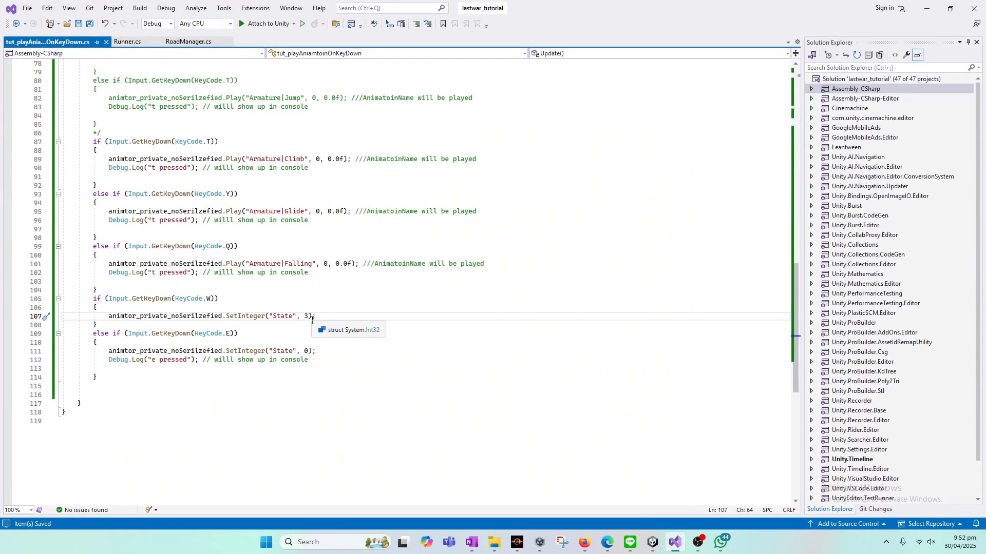
pyautogui.click(675, 545)
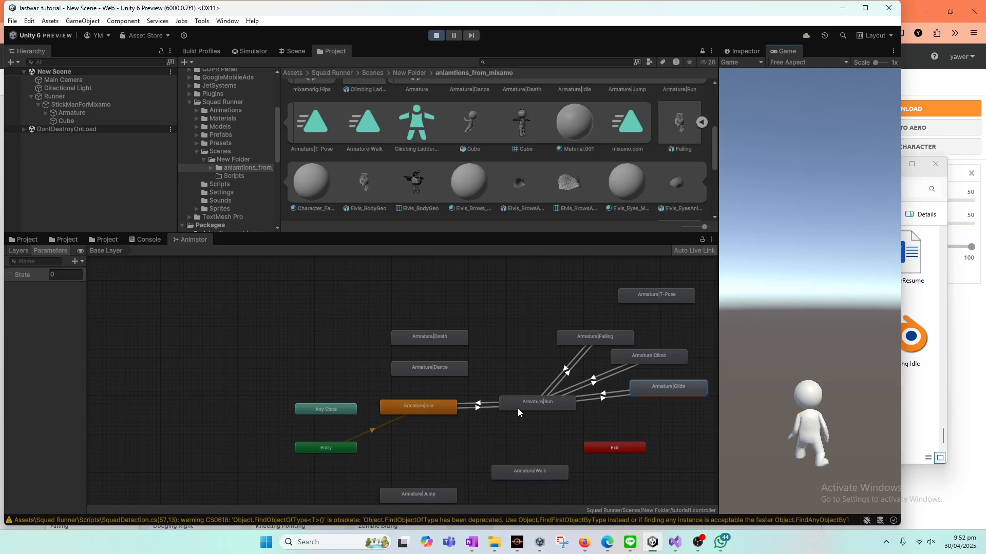
pyautogui.click(535, 406)
pyautogui.rightClick(537, 401)
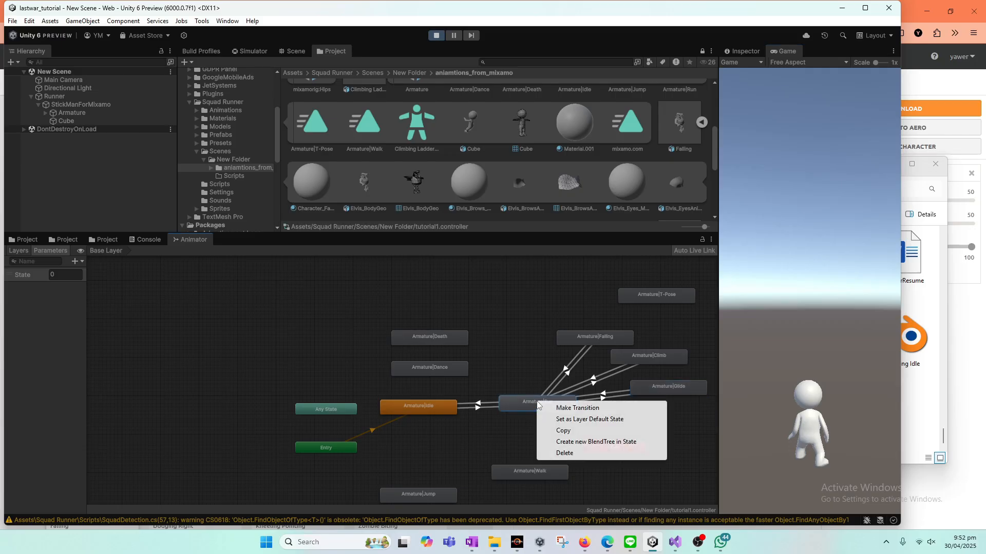
pyautogui.click(506, 359)
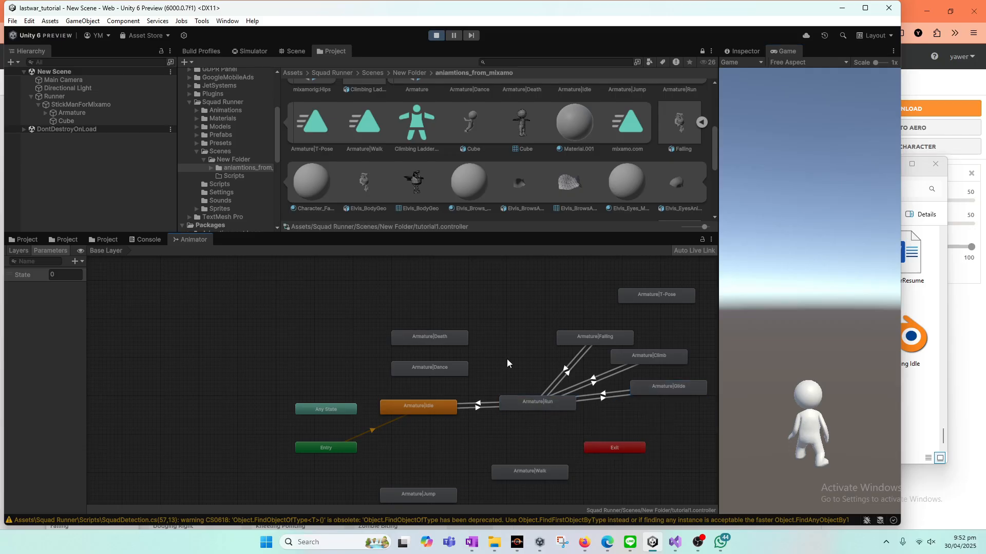
# Step: Compare the T, Y, Q, W and E key handlers in the Visual Studio script with the state transitions in Unity's animator graph
pyautogui.click(676, 543)
pyautogui.scroll(3, 385, 250)
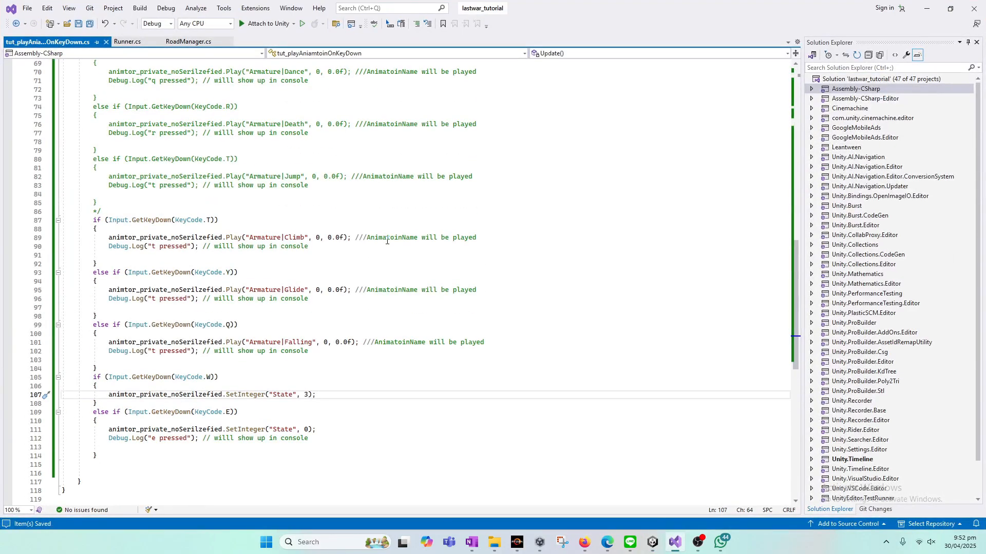
pyautogui.click(676, 543)
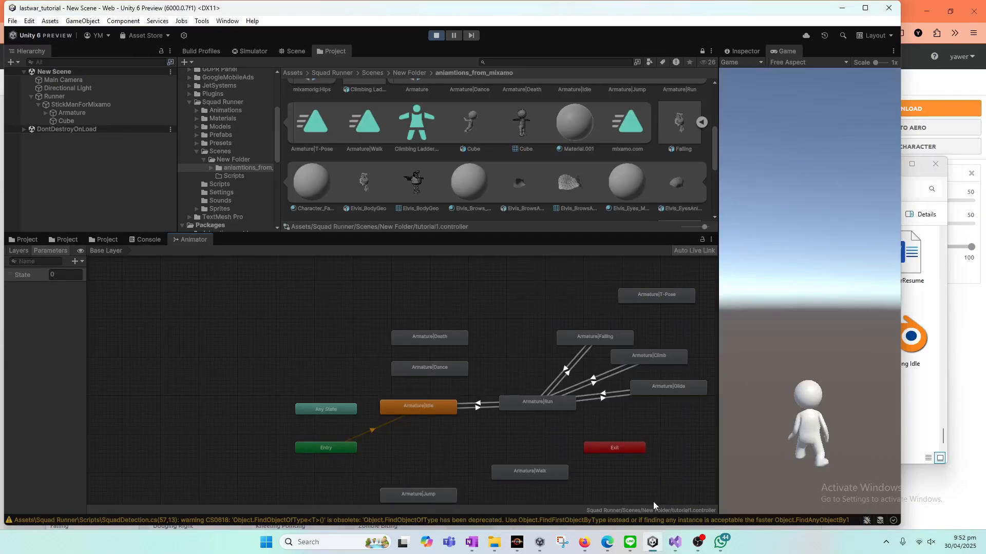
pyautogui.click(675, 543)
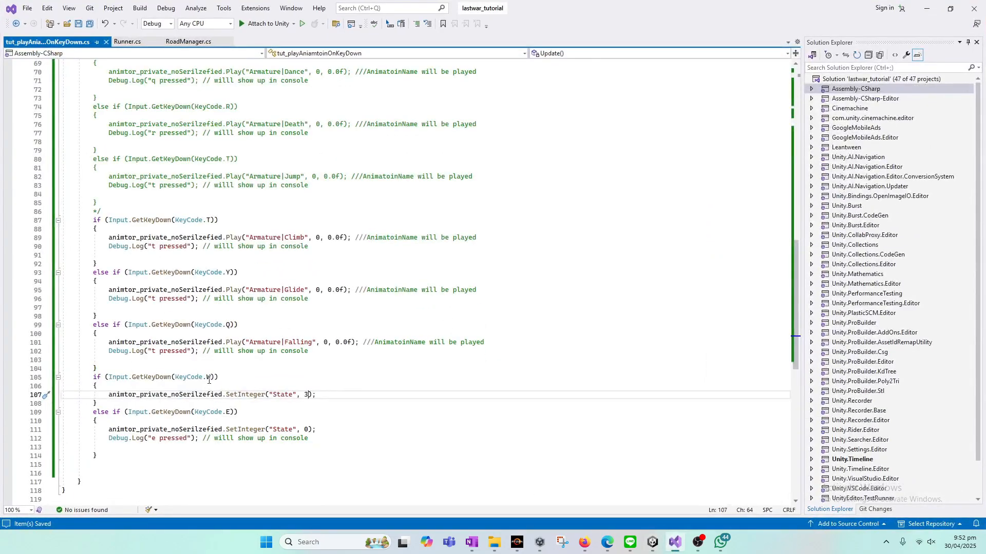
pyautogui.click(676, 543)
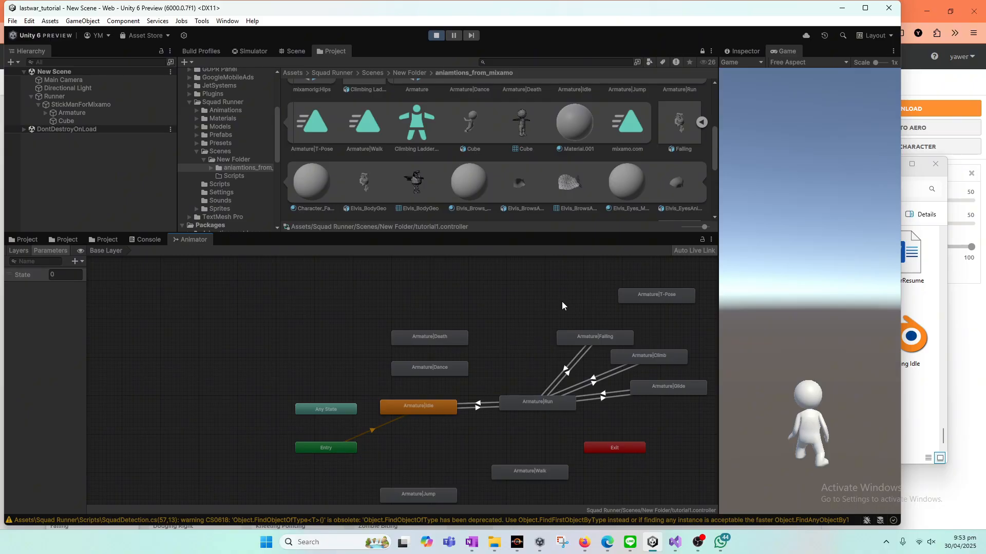
pyautogui.moveTo(676, 547)
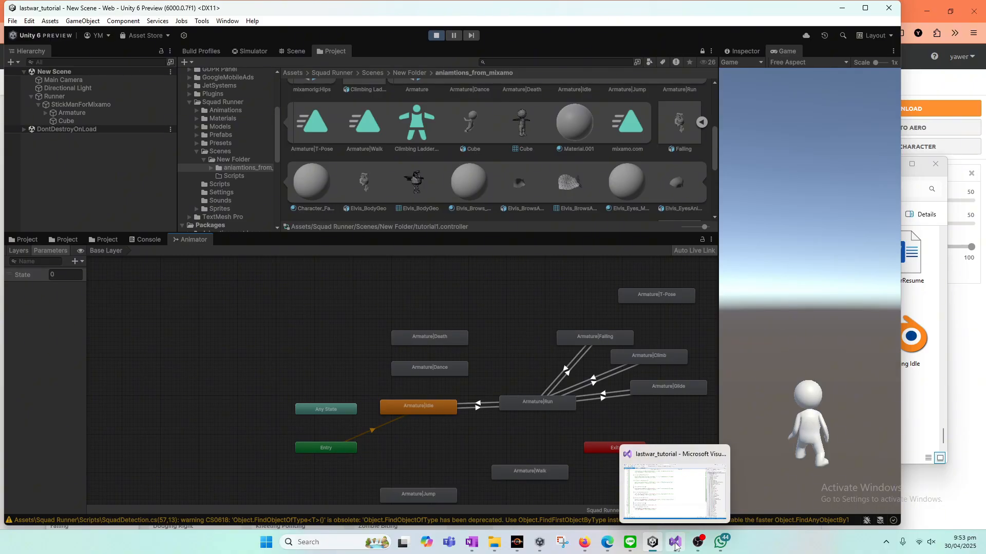